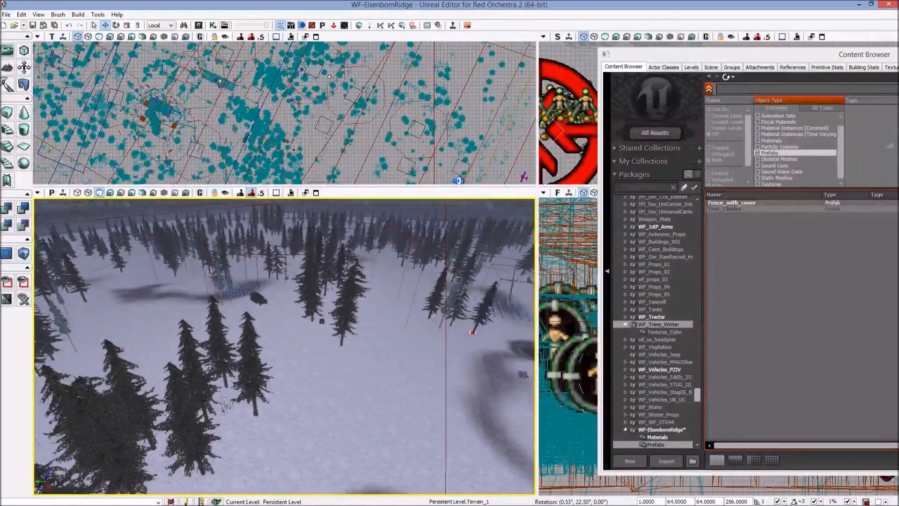
{"action": "left_click_drag", "start_coordinate": [412, 422], "coordinate": [201, 449]}
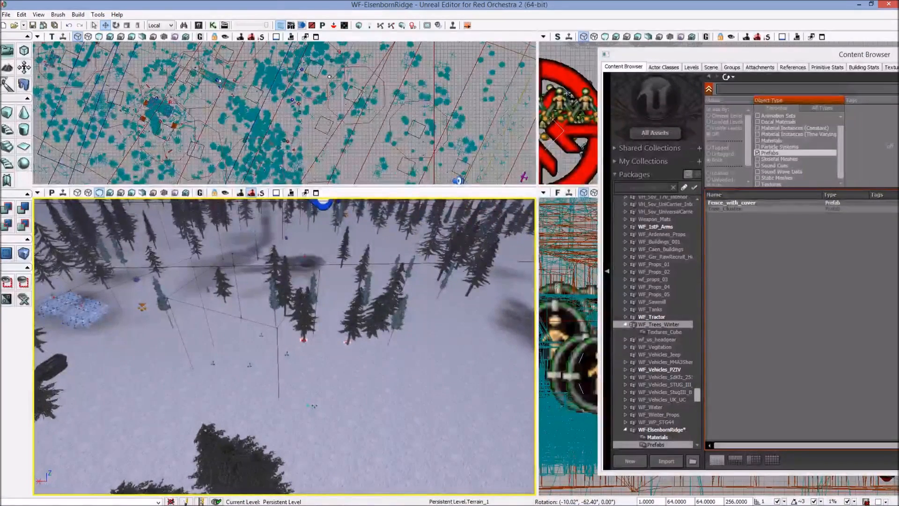
{"action": "left_click_drag", "start_coordinate": [202, 449], "coordinate": [202, 449]}
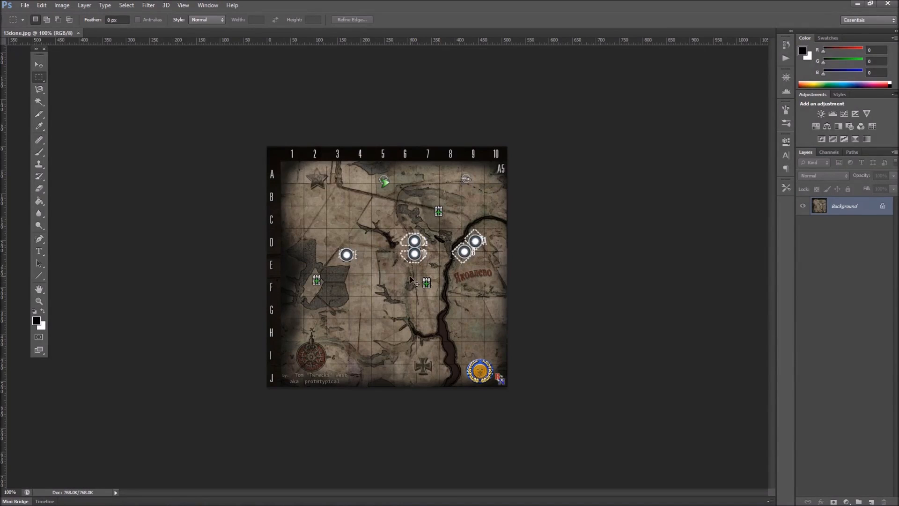
Step: Examine the finished overhead map 13done.jpg in Photoshop at 200% and return to the Unreal Editor
{"action": "key", "text": "ctrl+plus"}
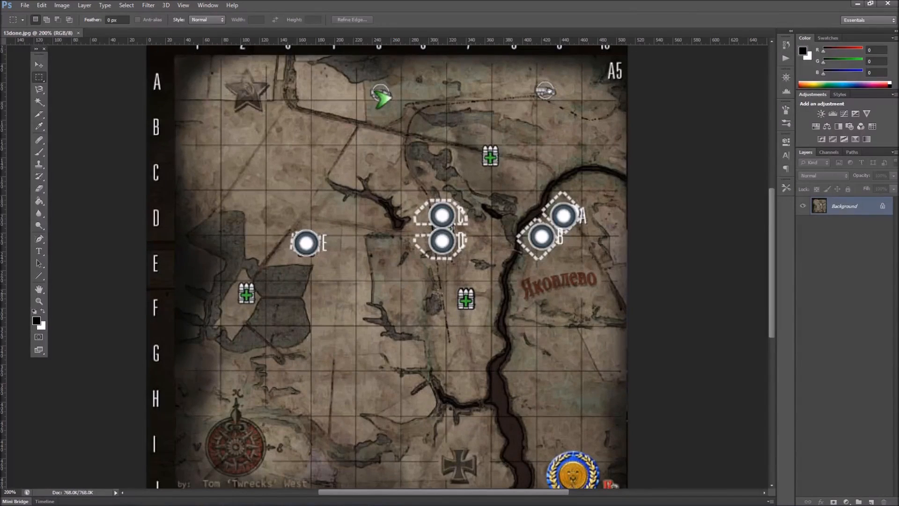
{"action": "key", "text": "alt+Tab"}
{"action": "key", "text": "alt+Tab"}
{"action": "key", "text": "alt+Tab"}
{"action": "key", "text": "alt+Tab"}
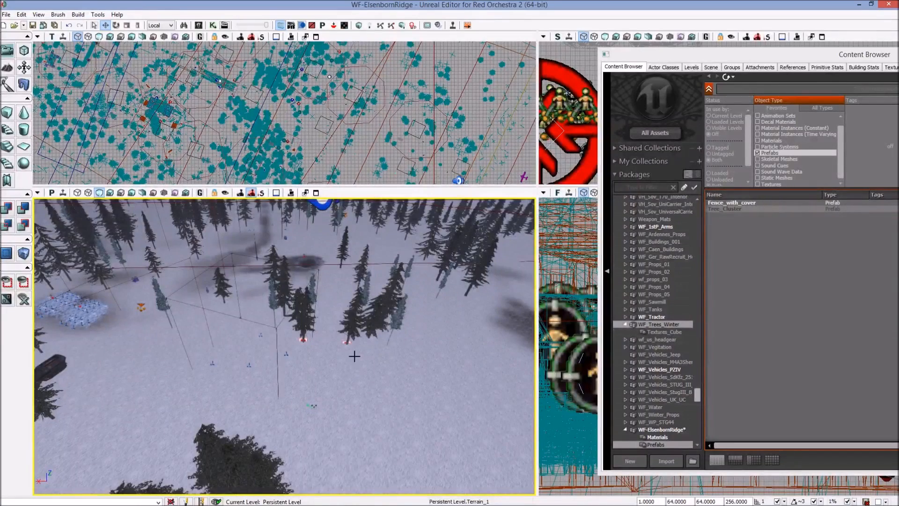
Step: Open the top view of the level in a full-screen floating viewport
{"action": "left_click_drag", "start_coordinate": [335, 374], "coordinate": [334, 381]}
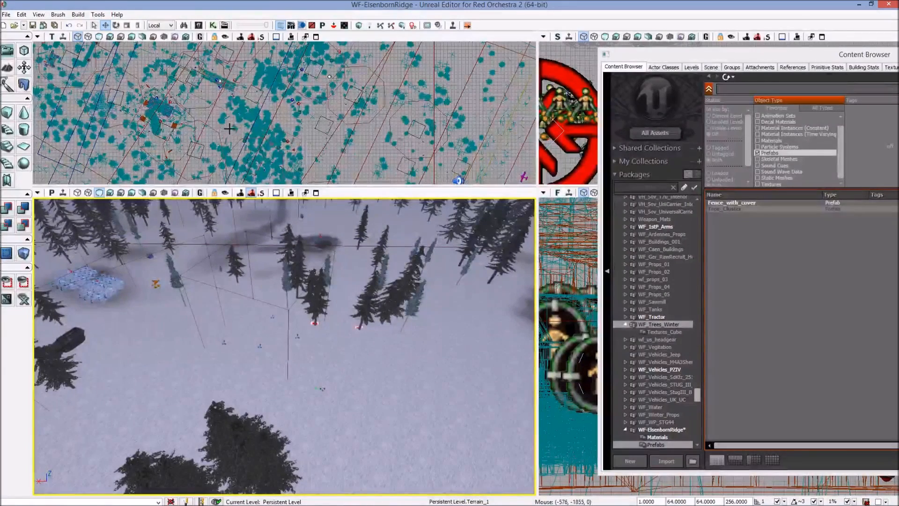
{"action": "left_click_drag", "start_coordinate": [401, 421], "coordinate": [355, 334]}
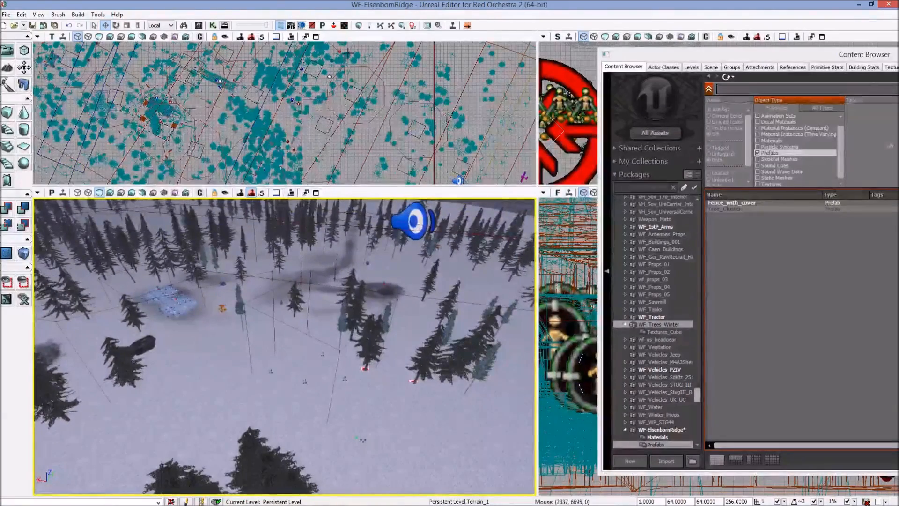
{"action": "left_click", "coordinate": [305, 37]}
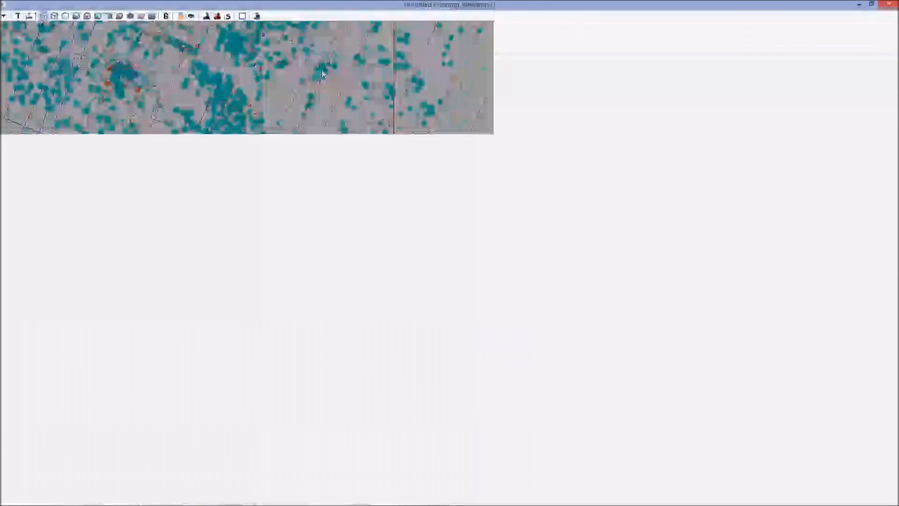
{"action": "double_click", "coordinate": [323, 68]}
{"action": "scroll", "coordinate": [473, 271], "scroll_direction": "down", "scroll_amount": 6}
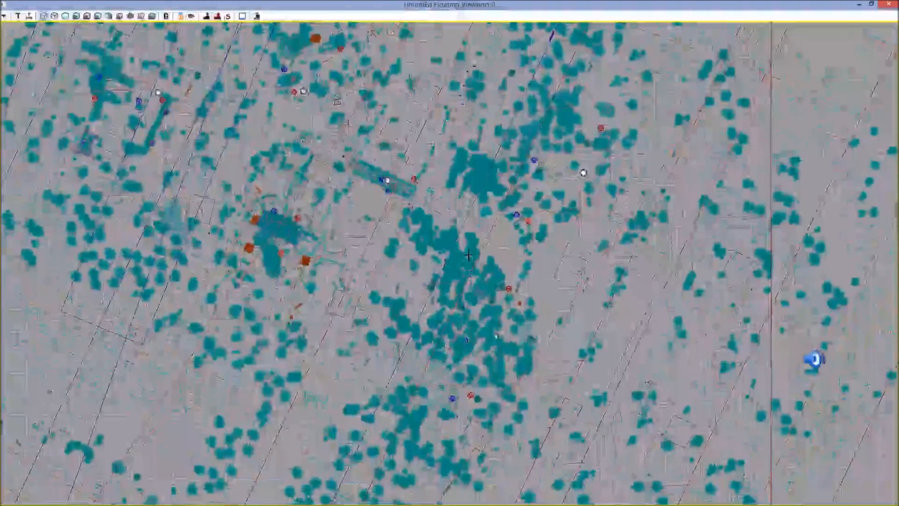
{"action": "scroll", "coordinate": [468, 253], "scroll_direction": "up", "scroll_amount": 6}
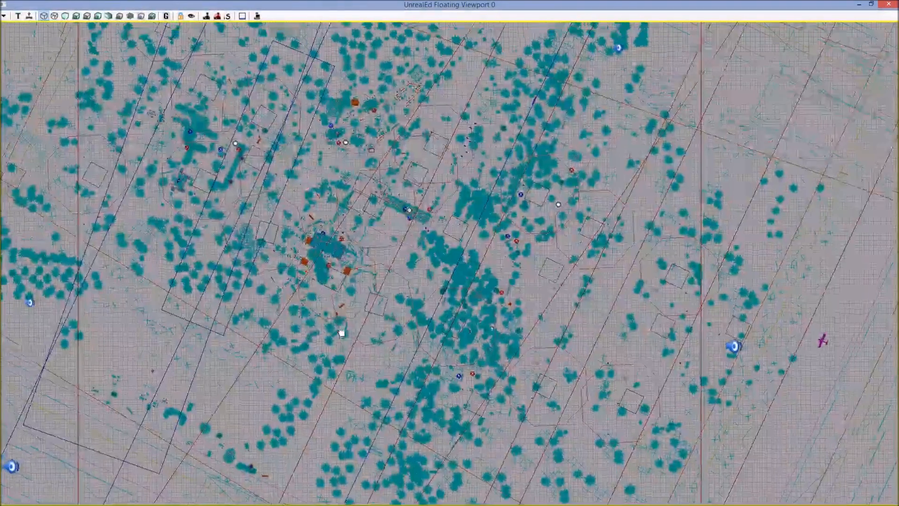
{"action": "mouse_move", "coordinate": [342, 332]}
{"action": "left_mouse_down"}
{"action": "mouse_move", "coordinate": [359, 343]}
{"action": "mouse_move", "coordinate": [353, 333]}
{"action": "left_mouse_up"}
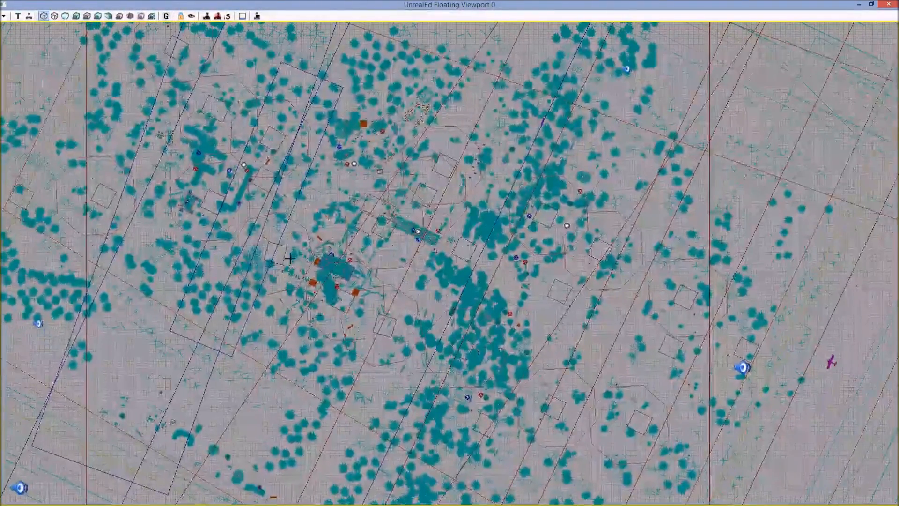
Step: Select all ROPlaceableVolumes in the level, starting from the volume around the large central building
{"action": "scroll", "coordinate": [302, 254], "scroll_direction": "up", "scroll_amount": 3}
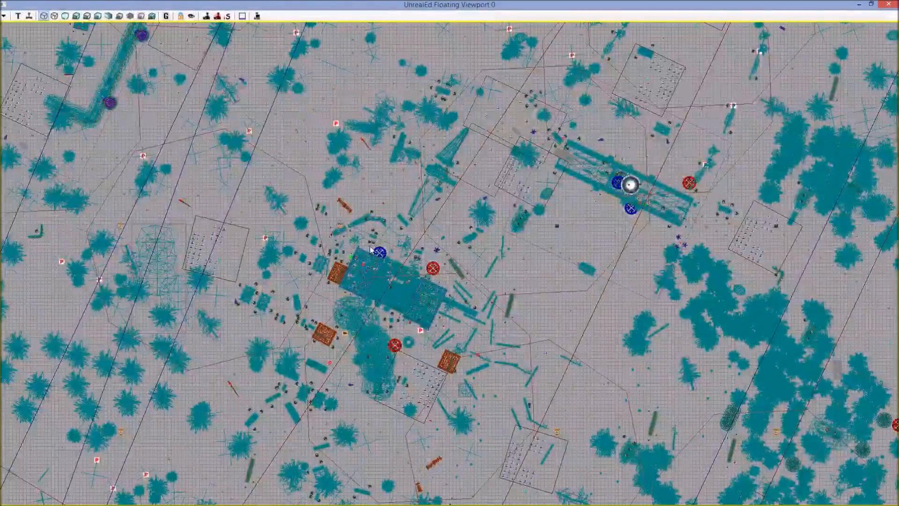
{"action": "scroll", "coordinate": [376, 232], "scroll_direction": "up", "scroll_amount": 3}
{"action": "scroll", "coordinate": [380, 230], "scroll_direction": "up", "scroll_amount": 1}
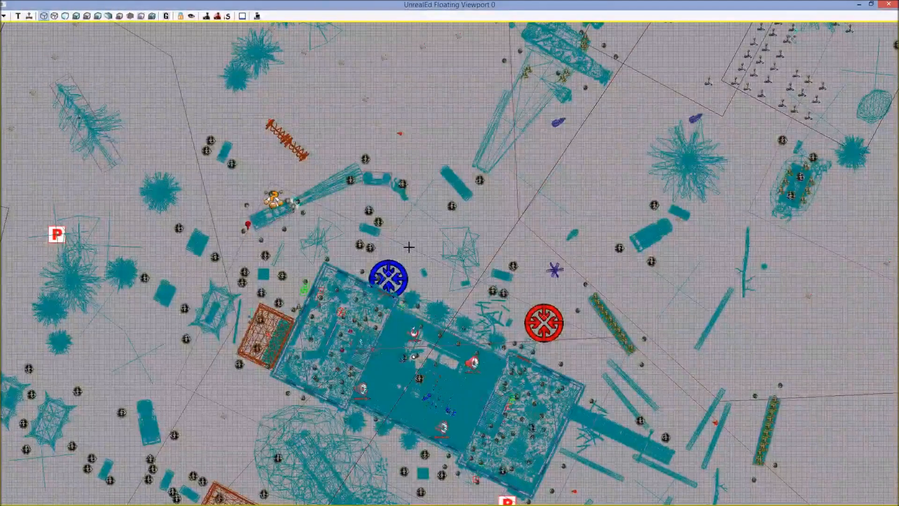
{"action": "right_click", "coordinate": [409, 249]}
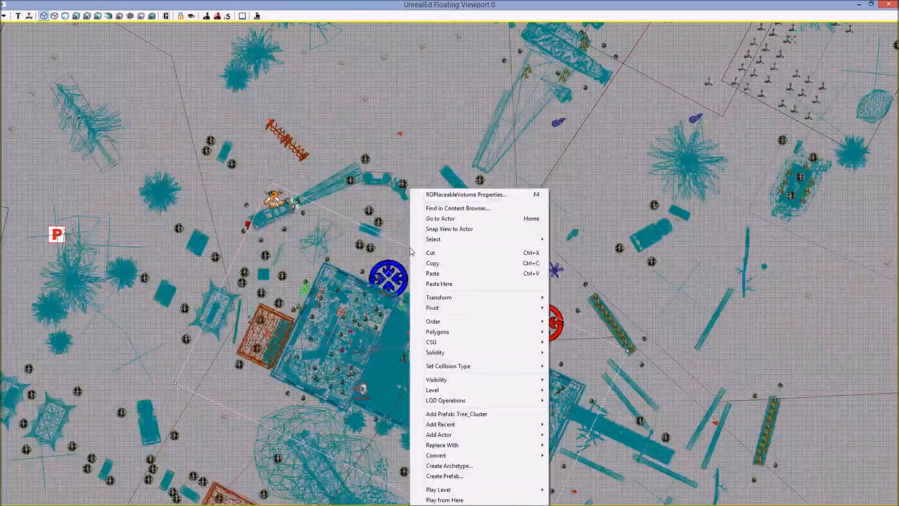
{"action": "mouse_move", "coordinate": [454, 239]}
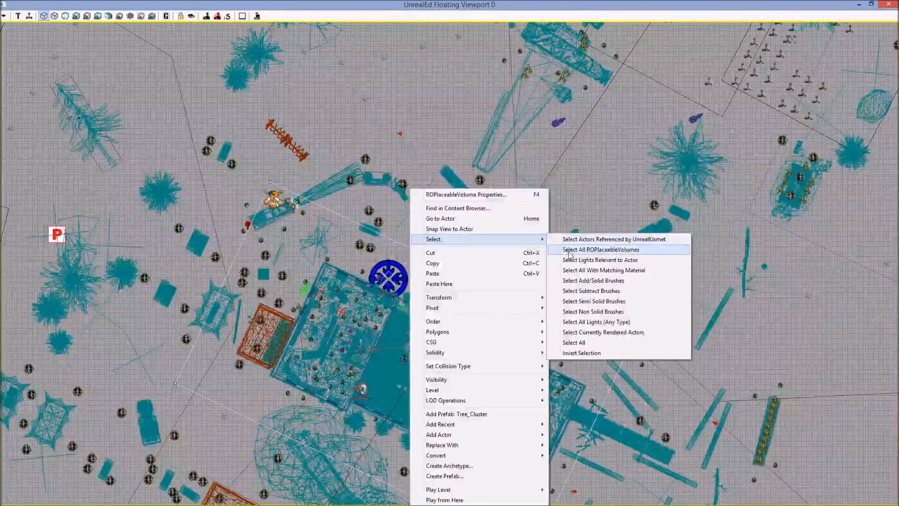
{"action": "left_click", "coordinate": [570, 250]}
Step: Add the large square boundary volume that encloses the playable map area to the selection
{"action": "left_click_drag", "start_coordinate": [442, 227], "coordinate": [373, 213]}
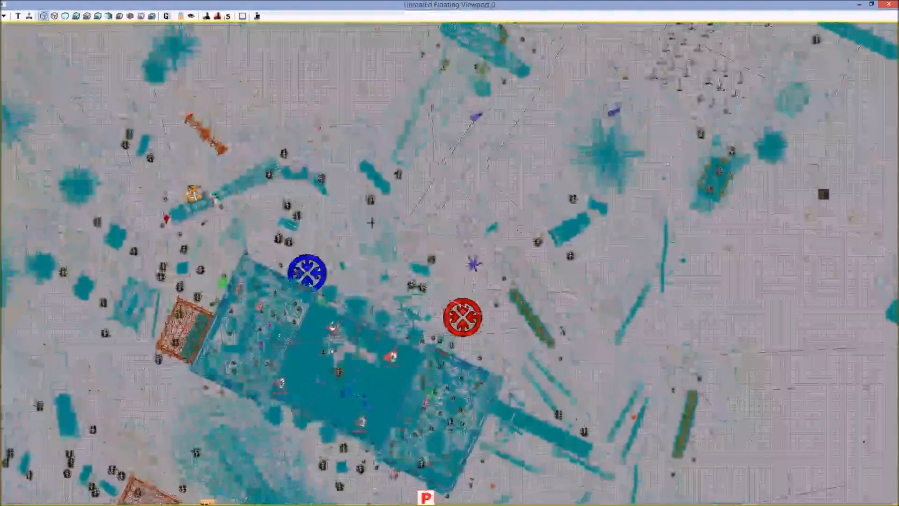
{"action": "scroll", "coordinate": [373, 212], "scroll_direction": "down", "scroll_amount": 16}
{"action": "scroll", "coordinate": [373, 212], "scroll_direction": "up", "scroll_amount": 3}
{"action": "scroll", "coordinate": [382, 205], "scroll_direction": "down", "scroll_amount": 3}
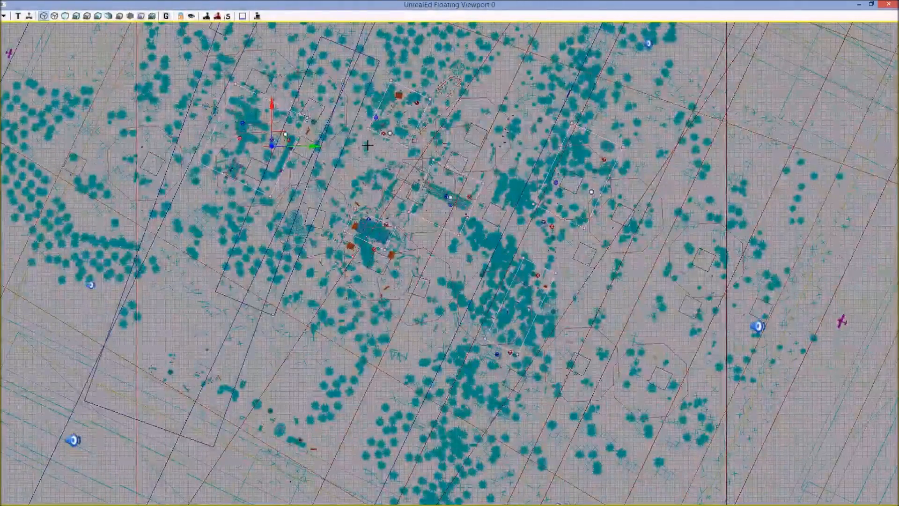
{"action": "left_click_drag", "start_coordinate": [329, 181], "coordinate": [533, 182]}
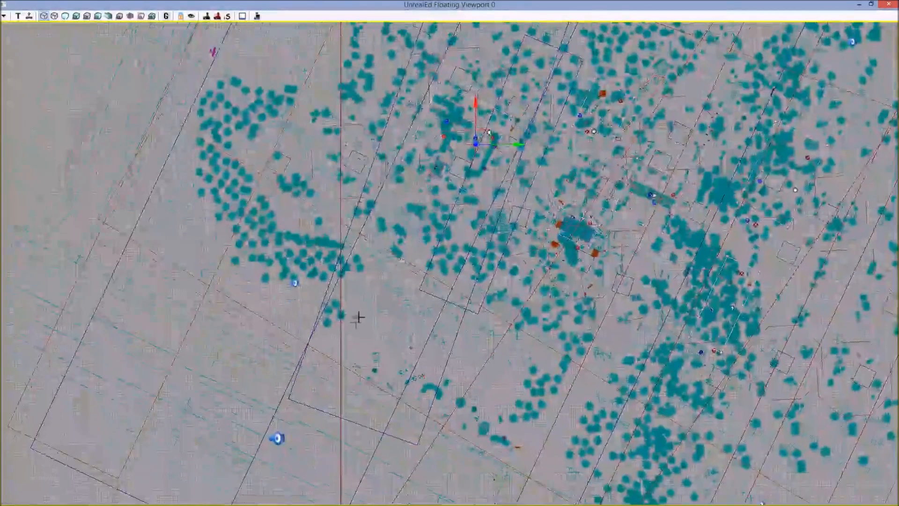
{"action": "left_click", "coordinate": [341, 342]}
{"action": "left_click_drag", "start_coordinate": [508, 271], "coordinate": [302, 269]}
{"action": "scroll", "coordinate": [196, 271], "scroll_direction": "down", "scroll_amount": 4}
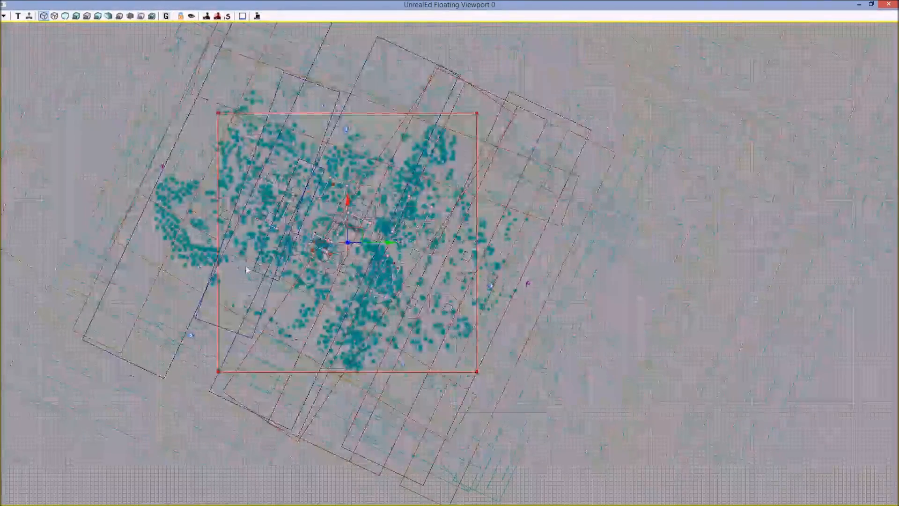
{"action": "scroll", "coordinate": [236, 274], "scroll_direction": "up", "scroll_amount": 3}
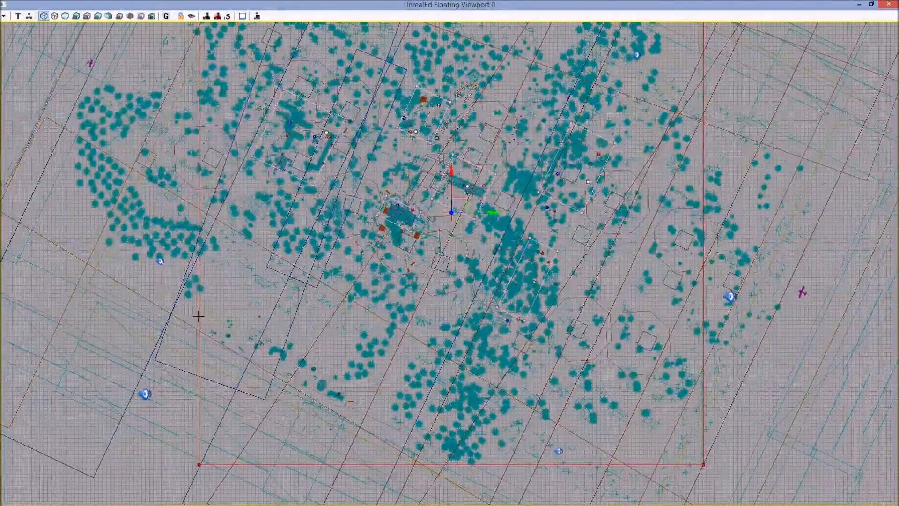
Step: Show only the selected objective volumes and map boundary, hiding every other actor
{"action": "right_click", "coordinate": [198, 316]}
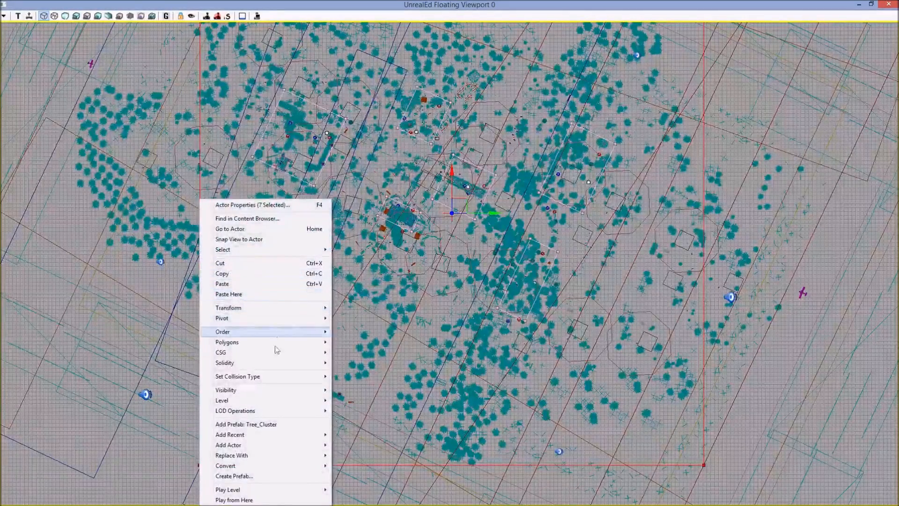
{"action": "mouse_move", "coordinate": [297, 391]}
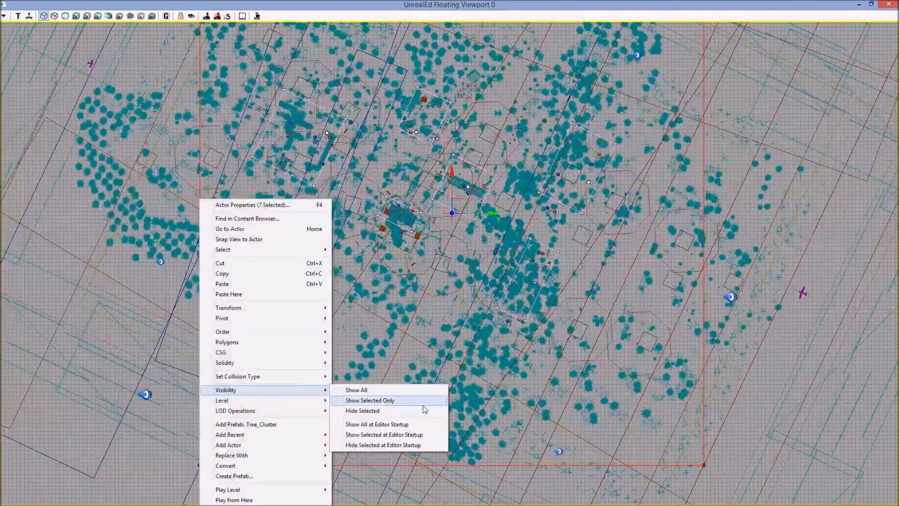
{"action": "left_click", "coordinate": [356, 401]}
{"action": "scroll", "coordinate": [359, 242], "scroll_direction": "down", "scroll_amount": 6}
{"action": "scroll", "coordinate": [315, 264], "scroll_direction": "up", "scroll_amount": 6}
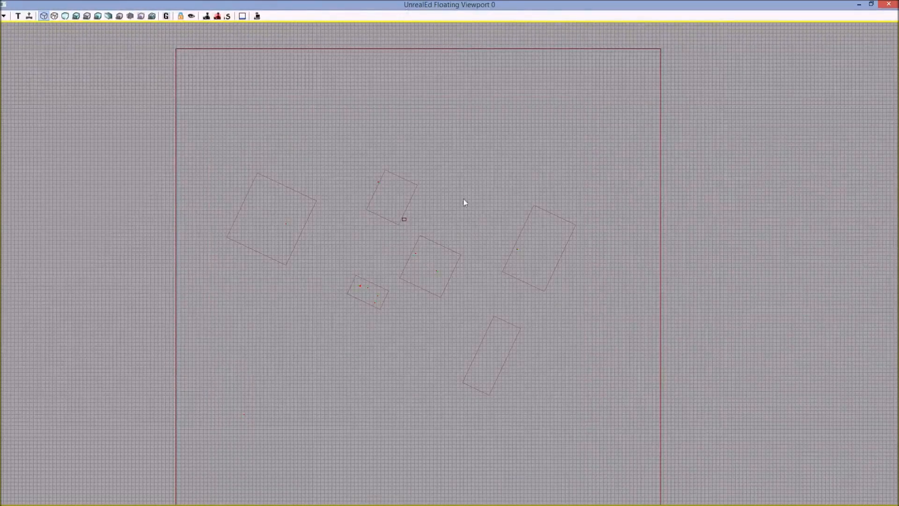
Step: Capture a new snip with the Snipping Tool, cropped exactly along the square map boundary
{"action": "left_click_drag", "start_coordinate": [394, 159], "coordinate": [390, 137]}
{"action": "scroll", "coordinate": [336, 146], "scroll_direction": "down", "scroll_amount": 1}
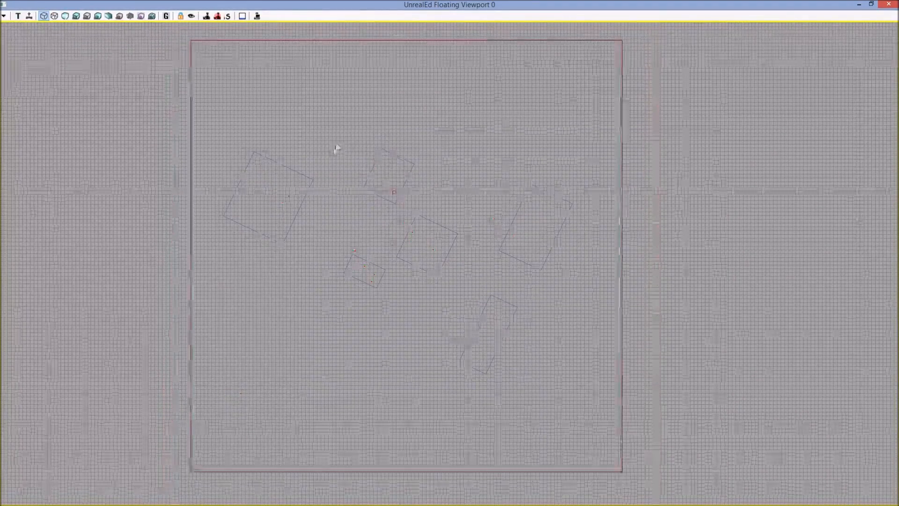
{"action": "left_click_drag", "start_coordinate": [332, 161], "coordinate": [329, 161]}
{"action": "scroll", "coordinate": [330, 160], "scroll_direction": "up", "scroll_amount": 1}
{"action": "scroll", "coordinate": [331, 156], "scroll_direction": "down", "scroll_amount": 1}
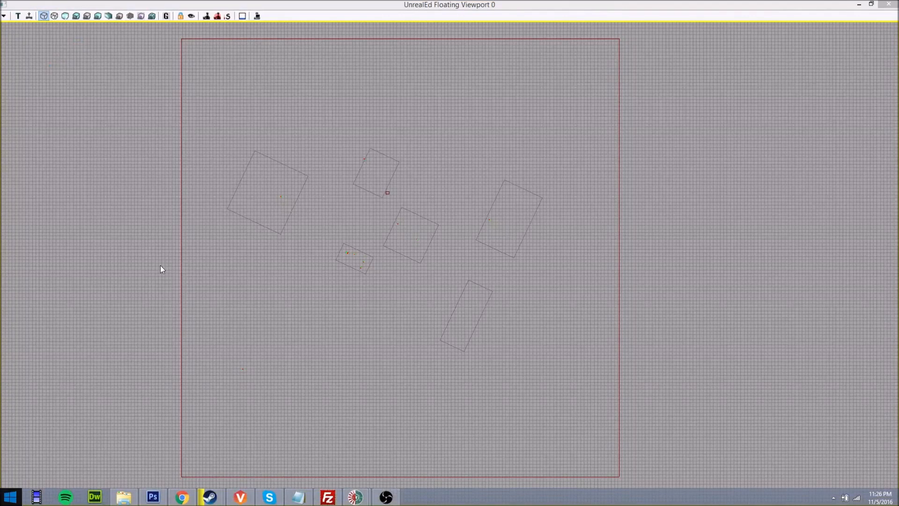
{"action": "key", "text": "super"}
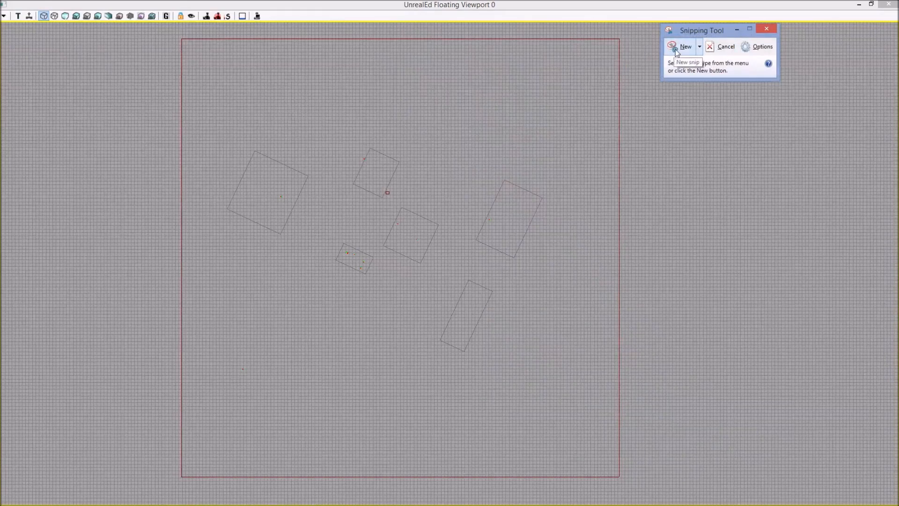
{"action": "left_click", "coordinate": [684, 55]}
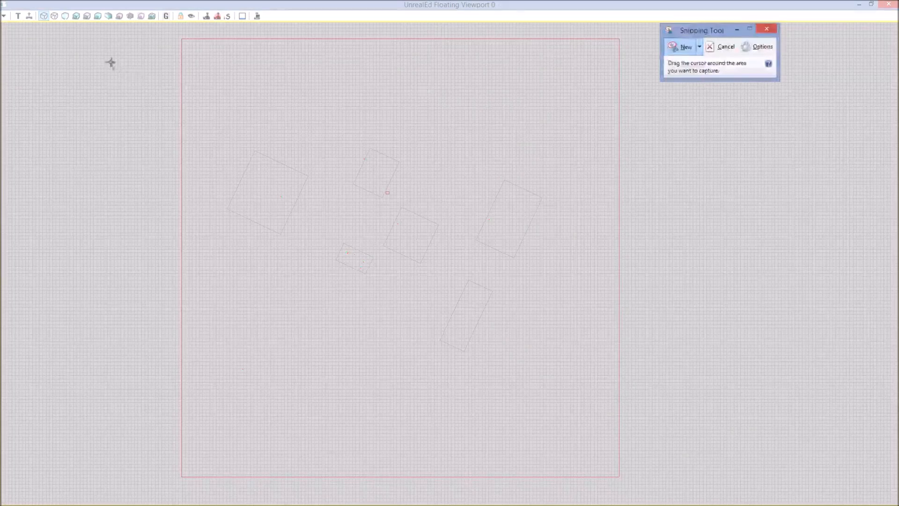
{"action": "left_click_drag", "start_coordinate": [181, 37], "coordinate": [621, 477]}
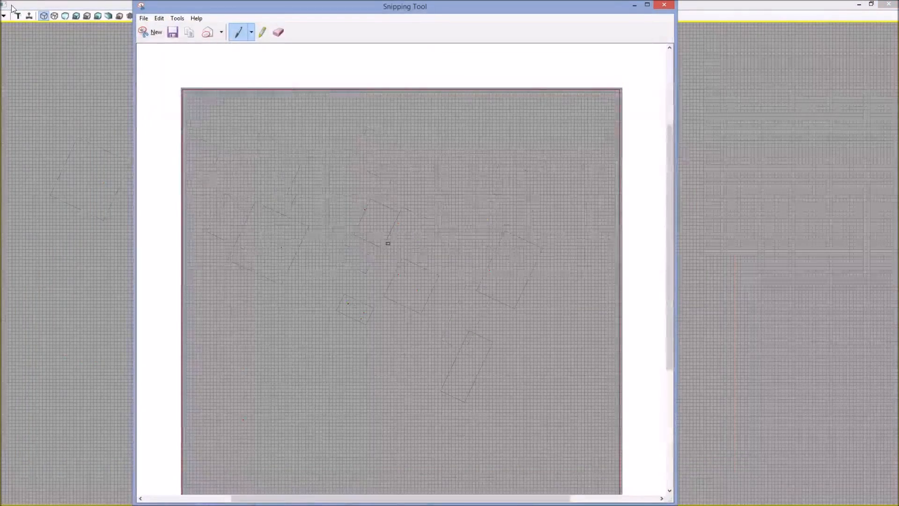
Step: Save the snip as the PNG file Elsenborn_obj in the Ardennes folder
{"action": "left_click", "coordinate": [173, 32]}
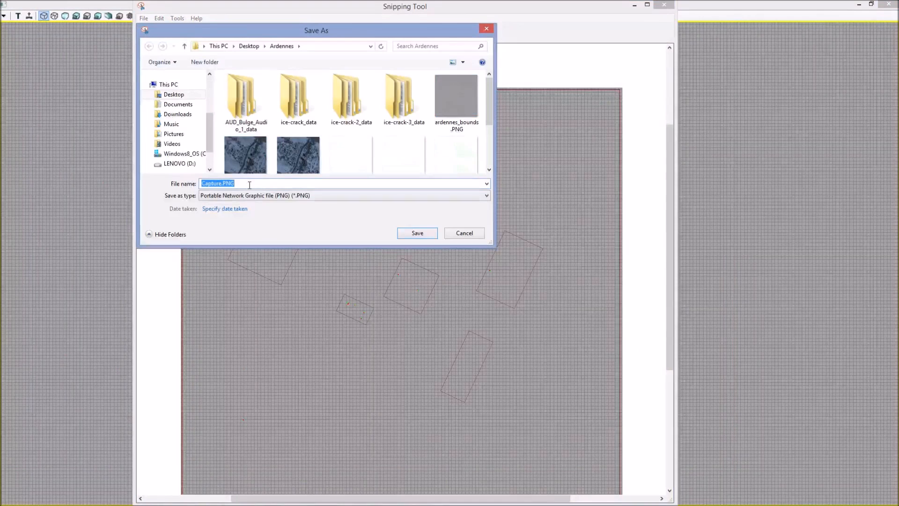
{"action": "type", "text": "Elsen"}
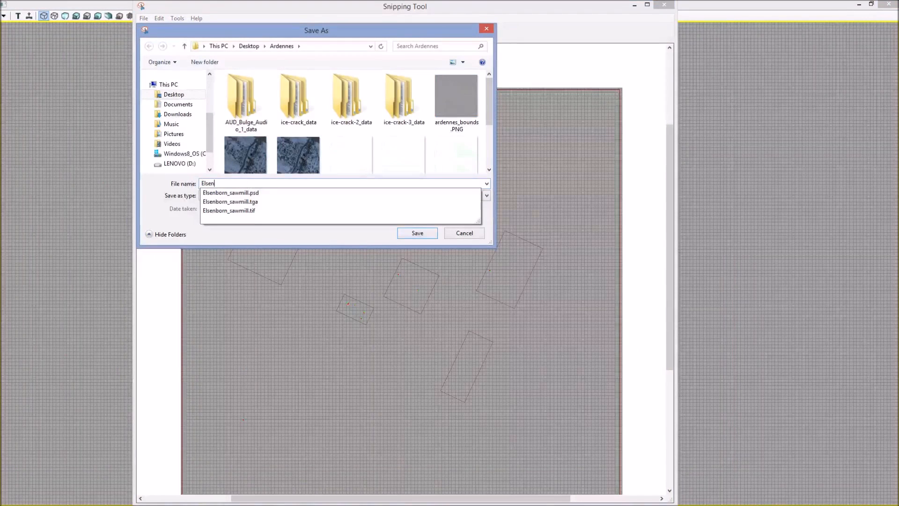
{"action": "type", "text": "born_obj"}
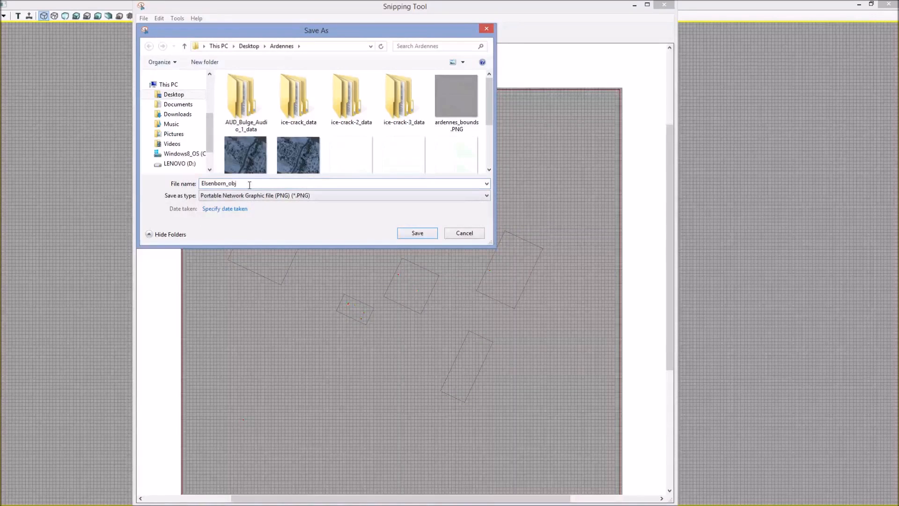
{"action": "key", "text": "Return"}
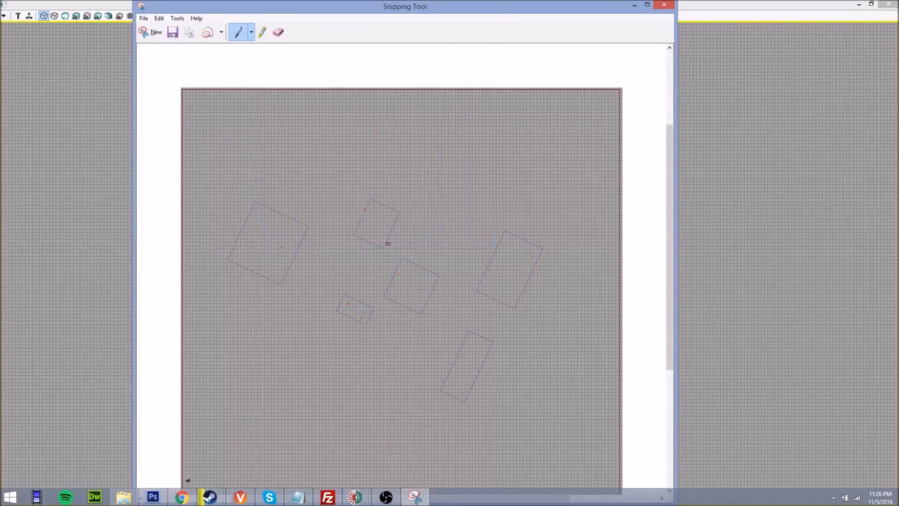
Step: Open ardennes_bounds.PNG and Elsenborn_obj.PNG from the Ardennes folder in Photoshop
{"action": "mouse_move", "coordinate": [155, 501]}
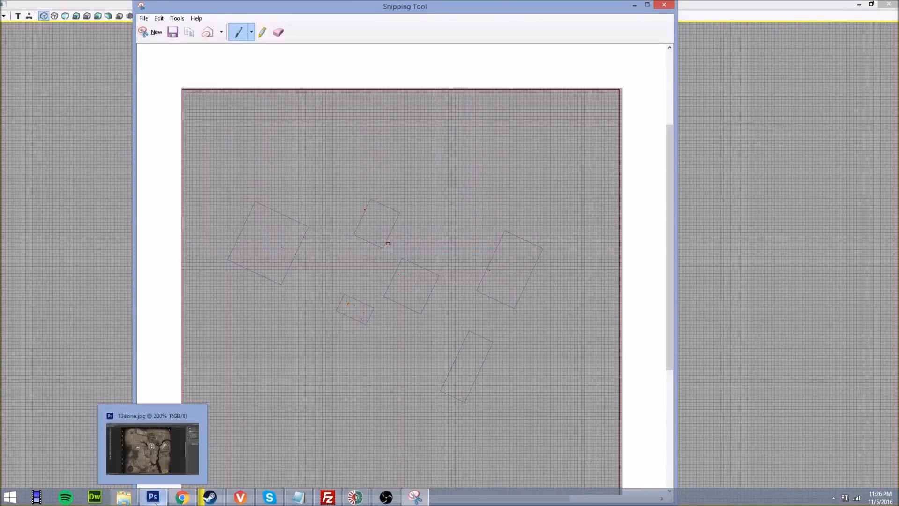
{"action": "left_click", "coordinate": [123, 497]}
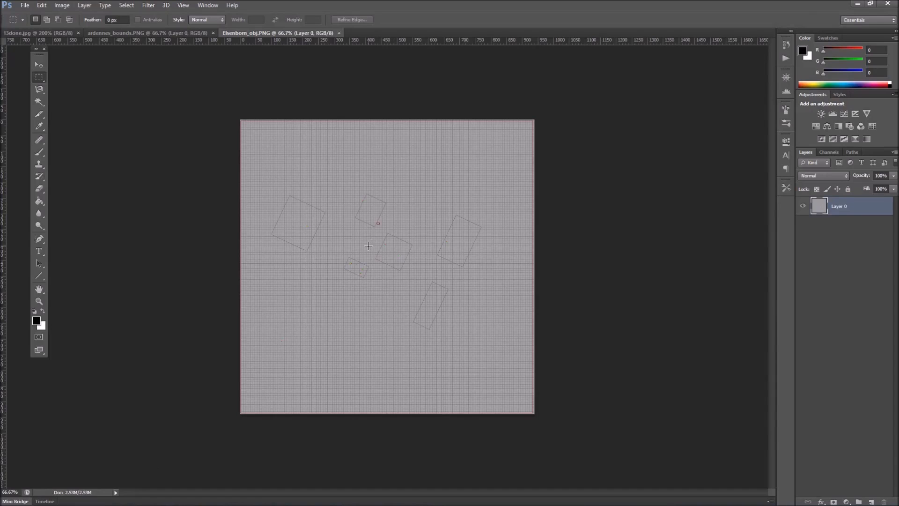
{"action": "left_click", "coordinate": [183, 6]}
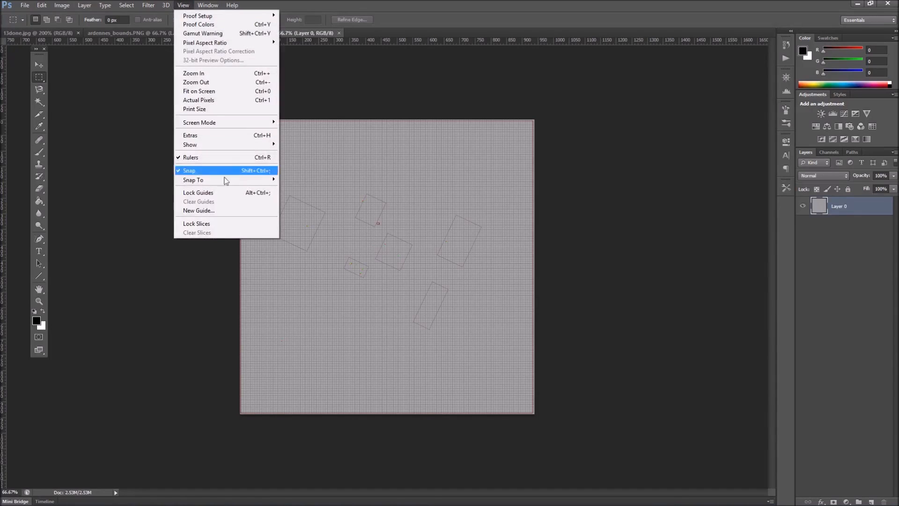
{"action": "left_click", "coordinate": [126, 218]}
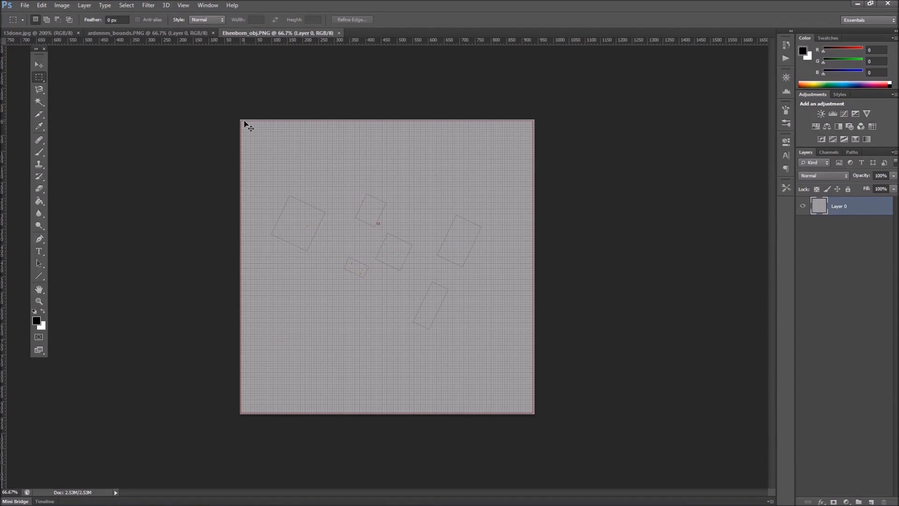
Step: Crop the Elsenborn_obj image to the inside of the red boundary square using a rectangular marquee selection
{"action": "key", "text": "ctrl+plus"}
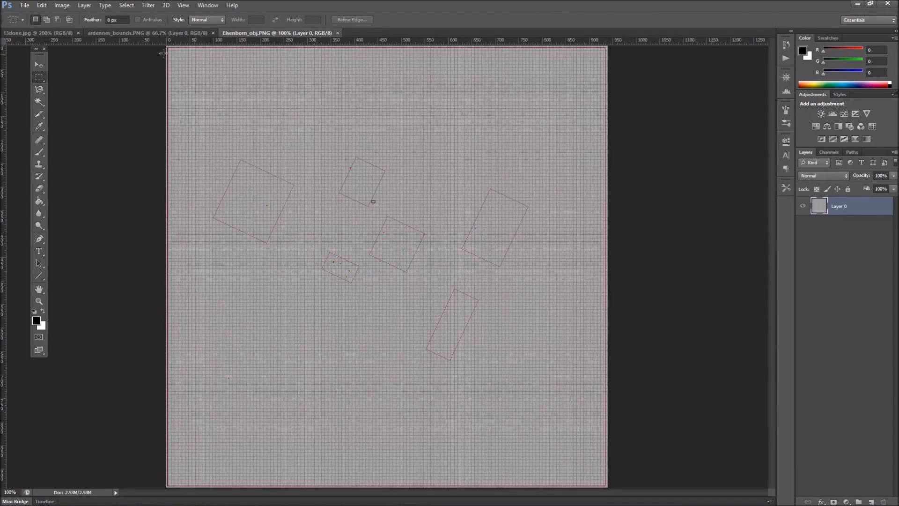
{"action": "left_click_drag", "start_coordinate": [168, 49], "coordinate": [603, 486]}
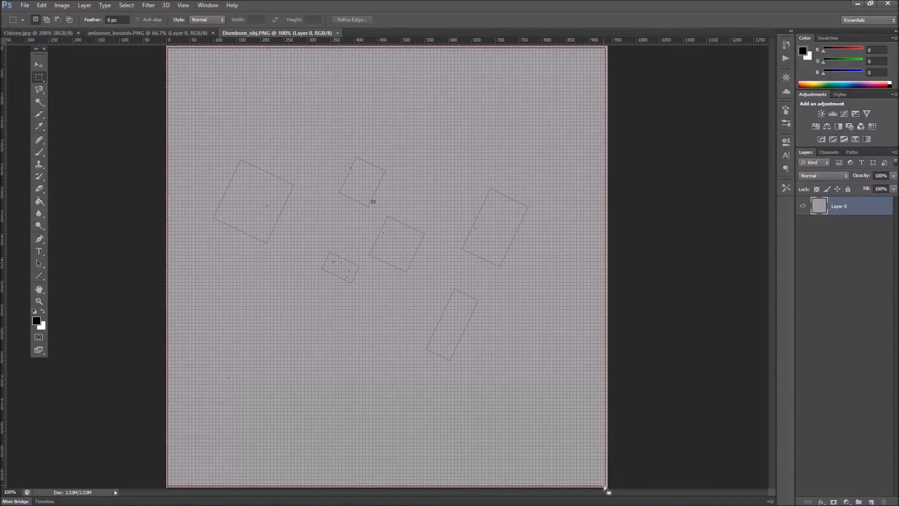
{"action": "left_click", "coordinate": [62, 5]}
{"action": "left_click", "coordinate": [93, 100]}
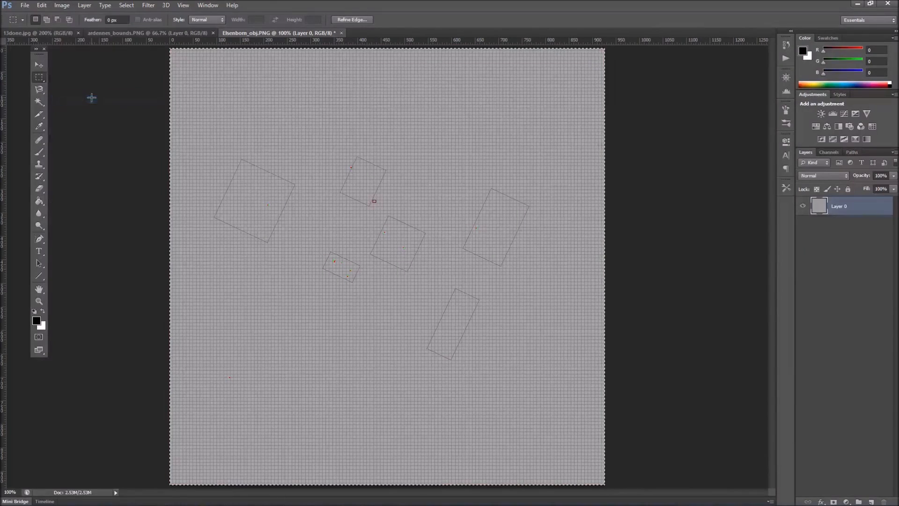
Step: Resize the cropped image to 1024 by 1024 pixels
{"action": "left_click", "coordinate": [63, 5]}
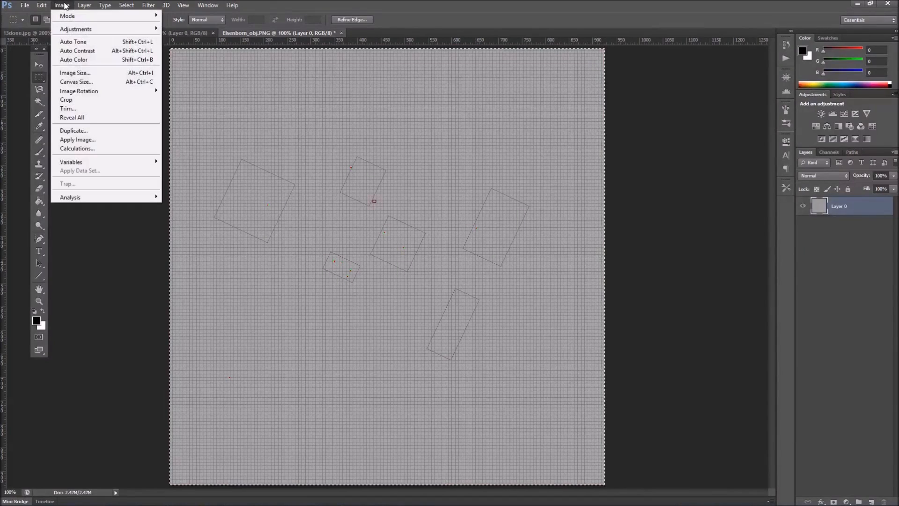
{"action": "left_click", "coordinate": [95, 72]}
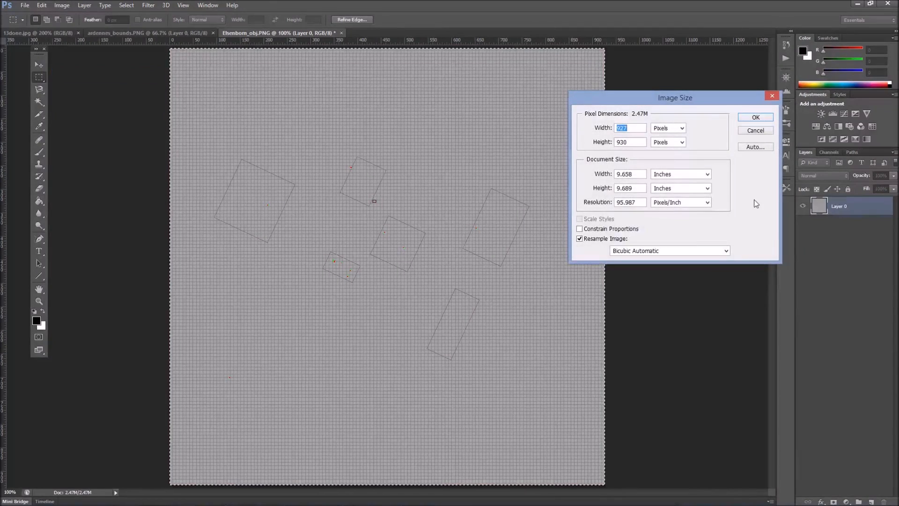
{"action": "type", "text": "10"}
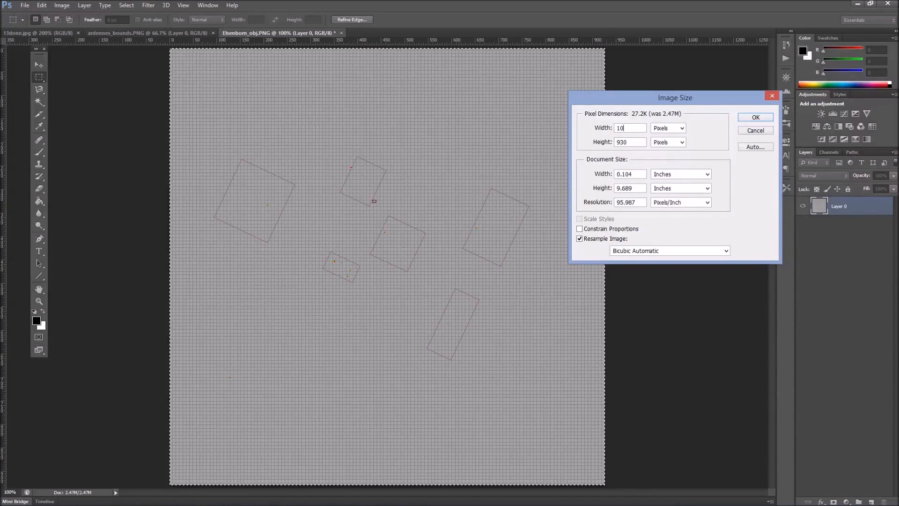
{"action": "type", "text": "24"}
{"action": "key", "text": "Tab"}
{"action": "key", "text": "Tab"}
{"action": "type", "text": "1024"}
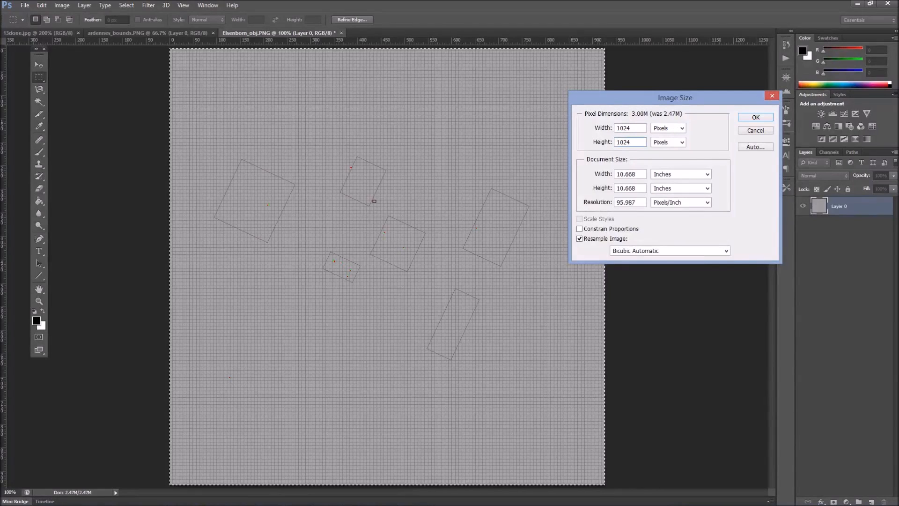
{"action": "key", "text": "Return"}
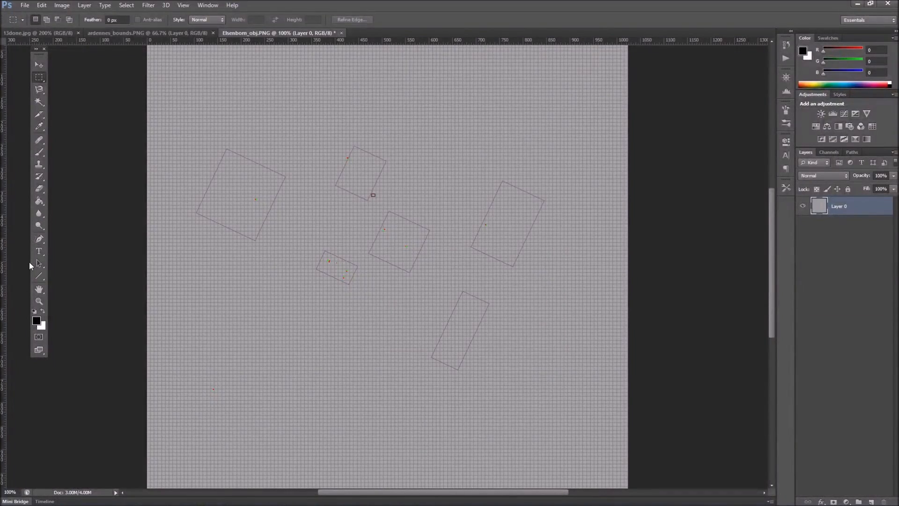
Step: Set up the Rectangle tool with no fill and a white 2 pt dashed stroke
{"action": "left_click", "coordinate": [39, 276]}
{"action": "left_click", "coordinate": [41, 277]}
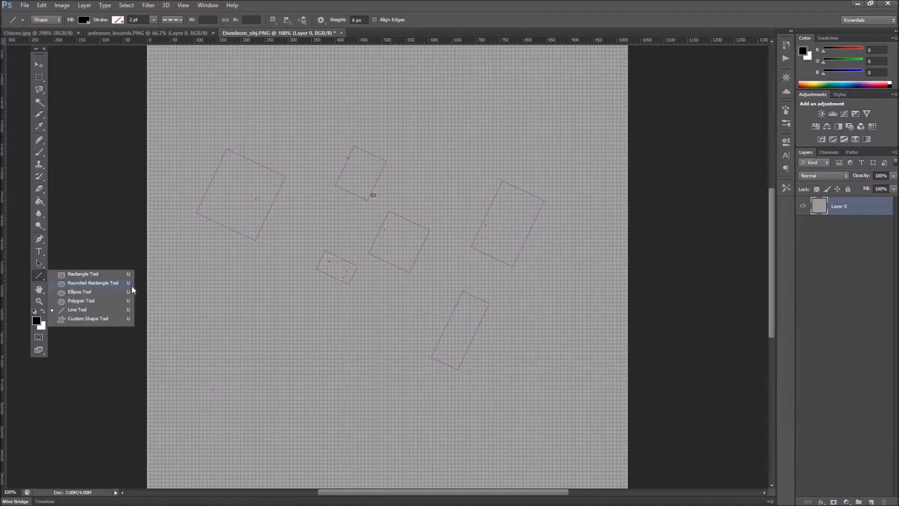
{"action": "left_click", "coordinate": [83, 274]}
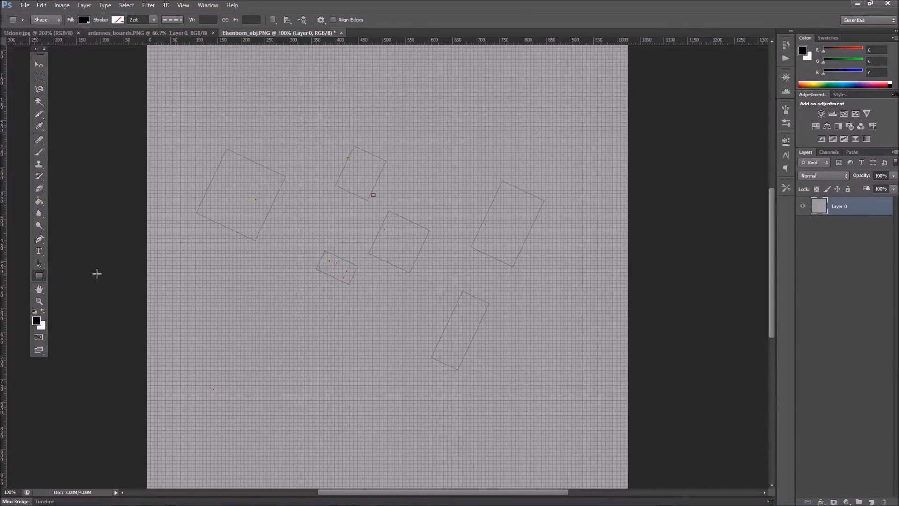
{"action": "left_click", "coordinate": [89, 20]}
{"action": "left_click", "coordinate": [44, 38]}
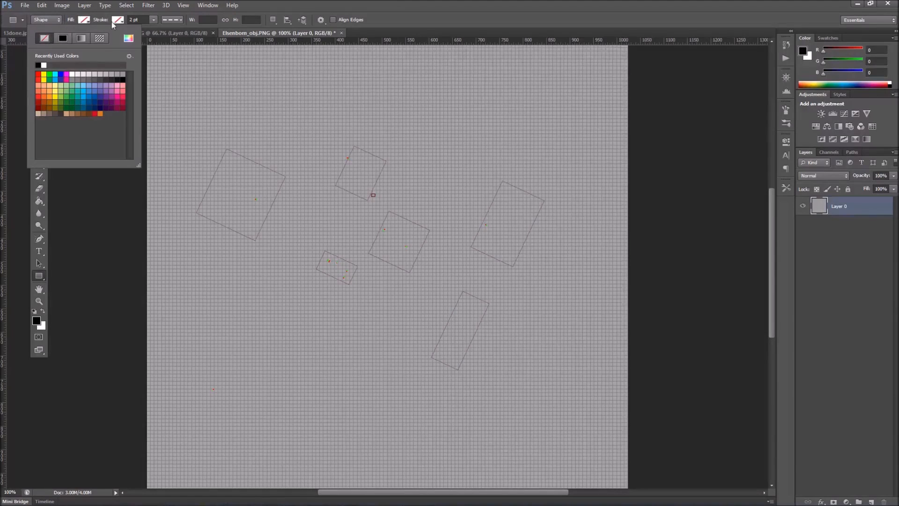
{"action": "left_click", "coordinate": [116, 20]}
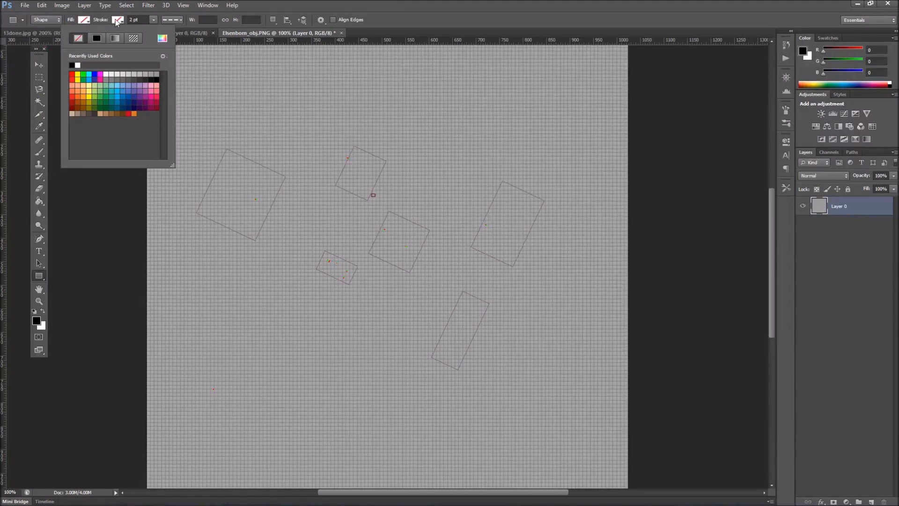
{"action": "left_click", "coordinate": [79, 64]}
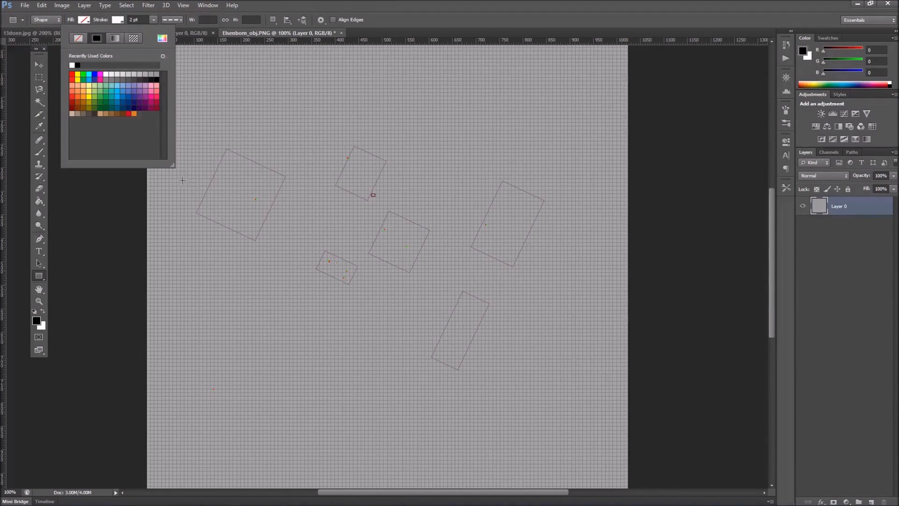
{"action": "left_click", "coordinate": [178, 21]}
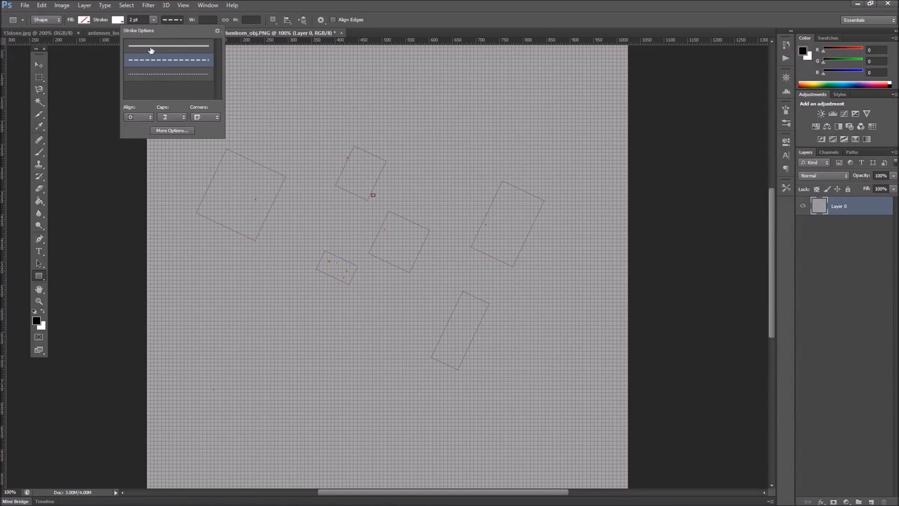
{"action": "left_click", "coordinate": [180, 21]}
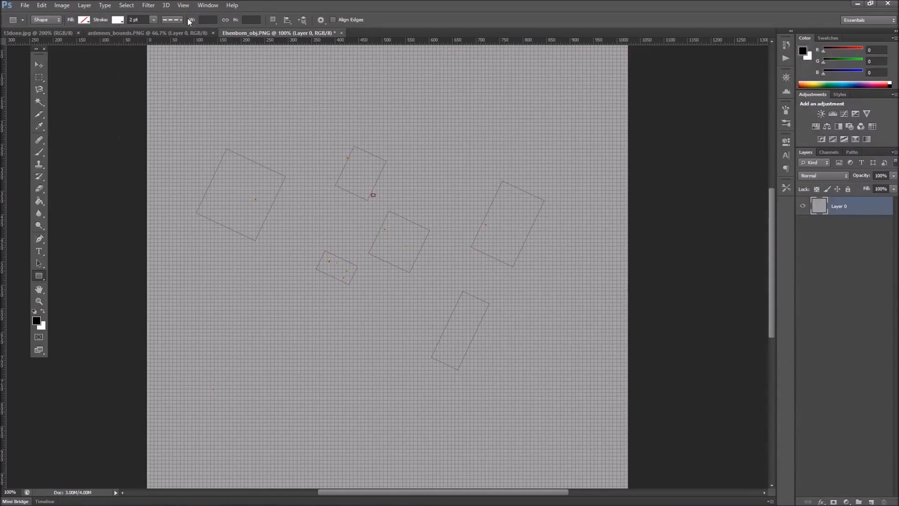
Step: Draw a dashed rectangle about 134 by 138 px, move it over the leftmost objective outline and rotate it about 24.6°
{"action": "left_click_drag", "start_coordinate": [179, 111], "coordinate": [241, 175]}
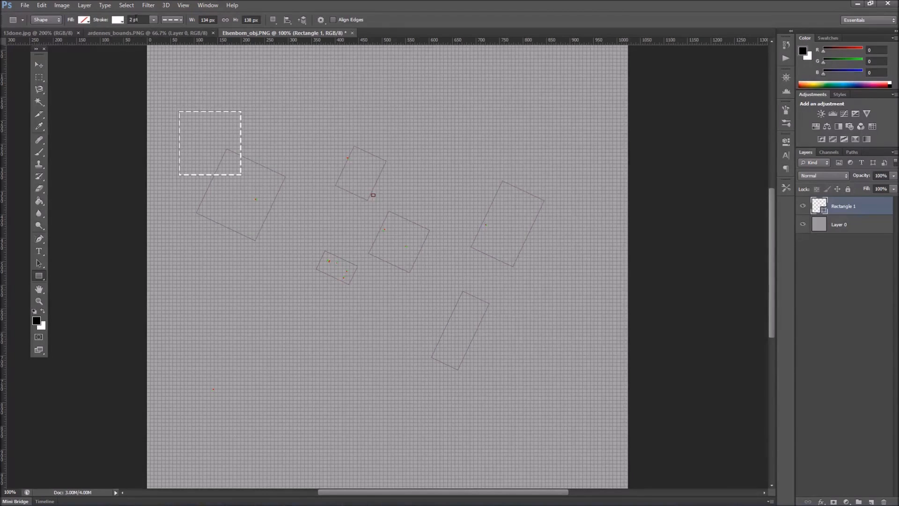
{"action": "left_click", "coordinate": [39, 65]}
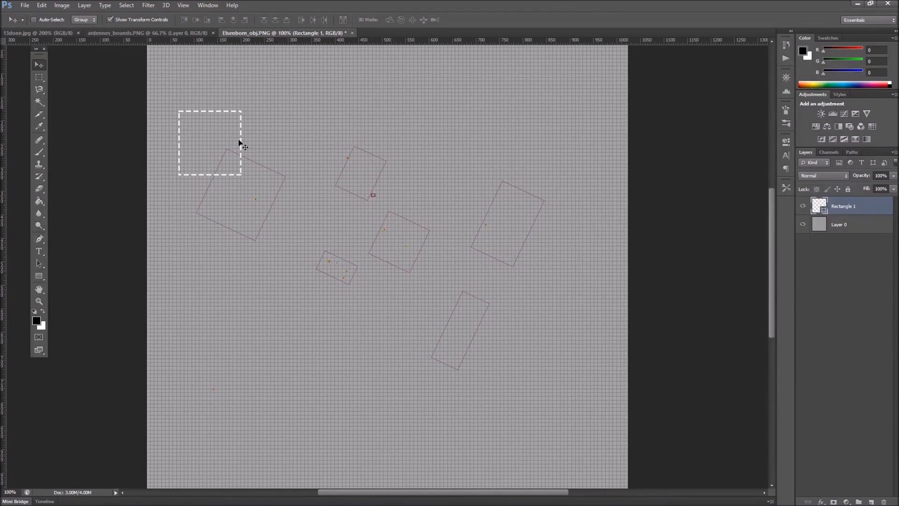
{"action": "left_click_drag", "start_coordinate": [213, 141], "coordinate": [251, 183]}
{"action": "key", "text": "ctrl+t"}
{"action": "left_click_drag", "start_coordinate": [230, 144], "coordinate": [251, 146]}
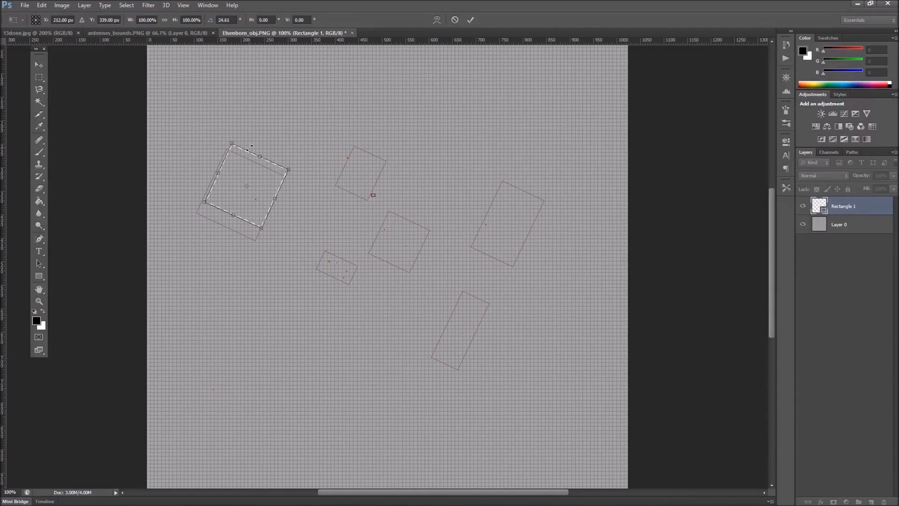
{"action": "left_click_drag", "start_coordinate": [239, 170], "coordinate": [234, 174]}
Step: Adjust the rectangle's rotation to about 26.5° to follow the tilt of the leftmost objective outline
{"action": "scroll", "coordinate": [238, 176], "scroll_direction": "up", "scroll_amount": 1}
{"action": "key", "text": "ctrl+plus"}
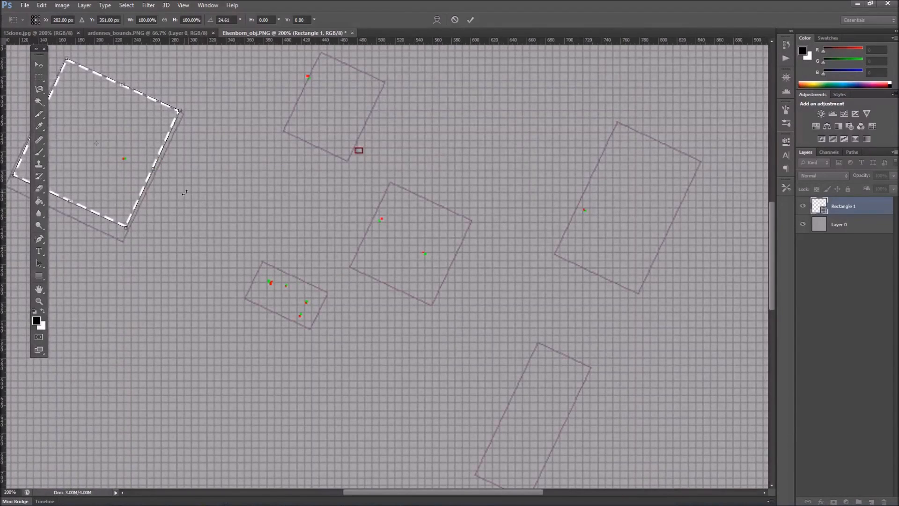
{"action": "left_click_drag", "start_coordinate": [244, 263], "coordinate": [228, 224]}
{"action": "scroll", "coordinate": [217, 226], "scroll_direction": "down", "scroll_amount": 2}
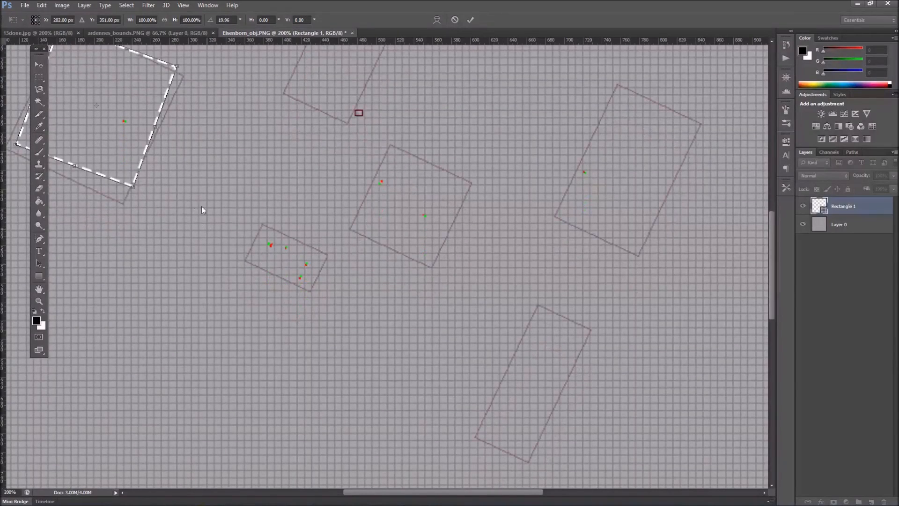
{"action": "right_click", "coordinate": [201, 206]}
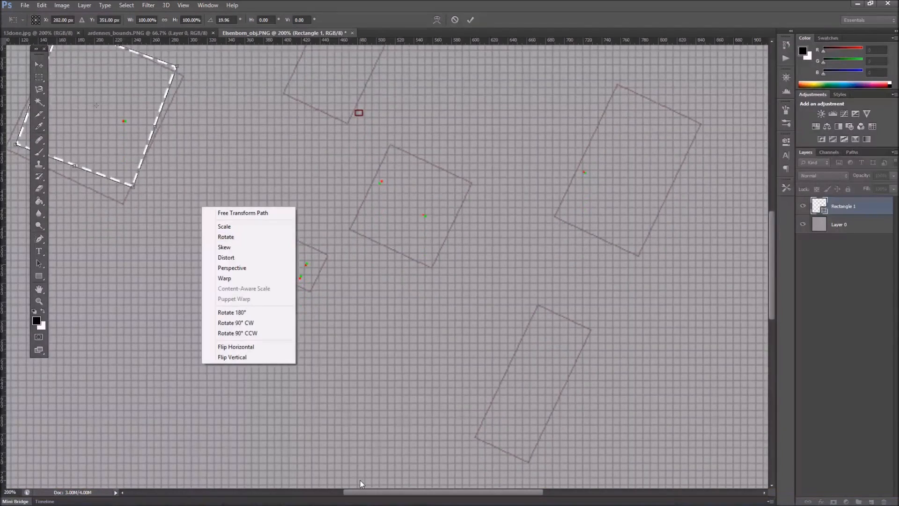
{"action": "left_click", "coordinate": [359, 492]}
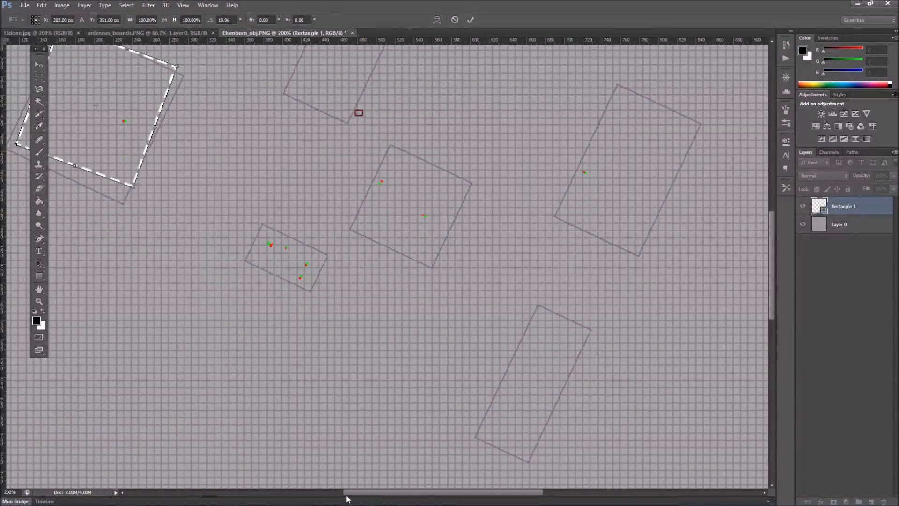
{"action": "left_click", "coordinate": [318, 492]}
{"action": "left_click_drag", "start_coordinate": [317, 495], "coordinate": [455, 488]}
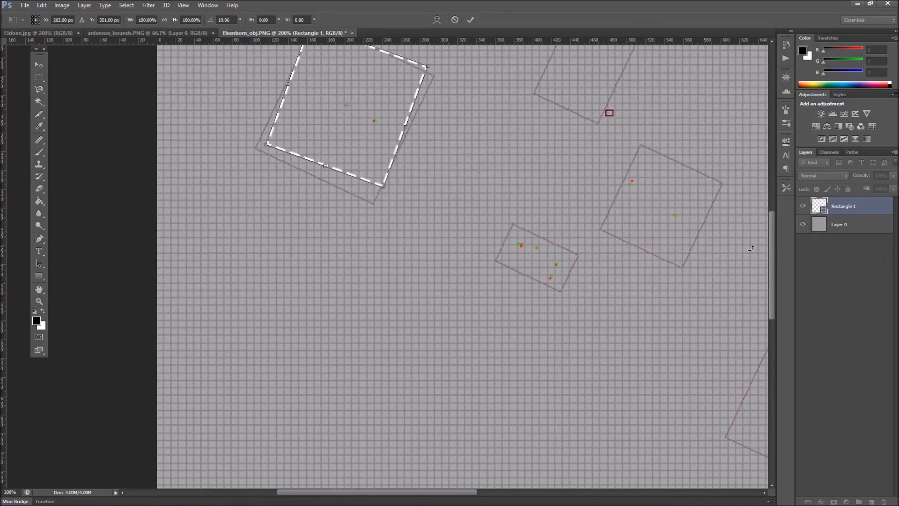
{"action": "left_click_drag", "start_coordinate": [771, 235], "coordinate": [769, 200]}
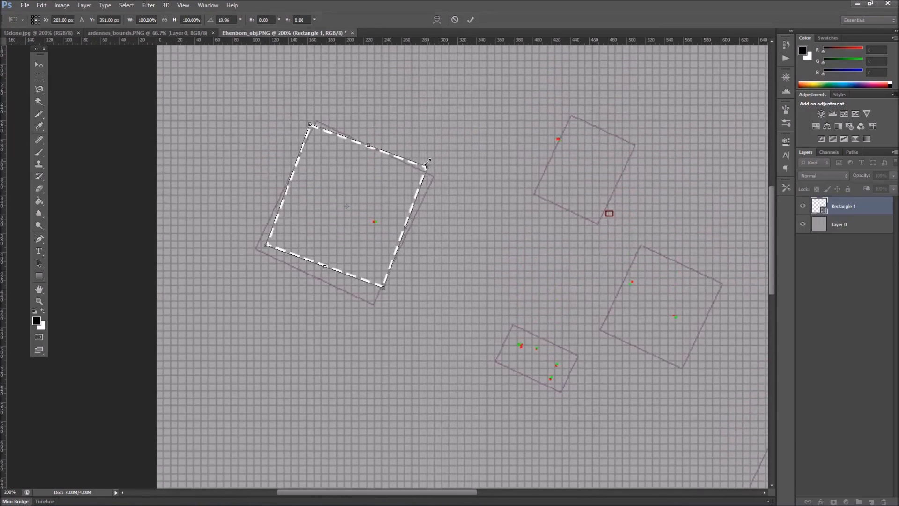
{"action": "left_click_drag", "start_coordinate": [426, 155], "coordinate": [432, 164]}
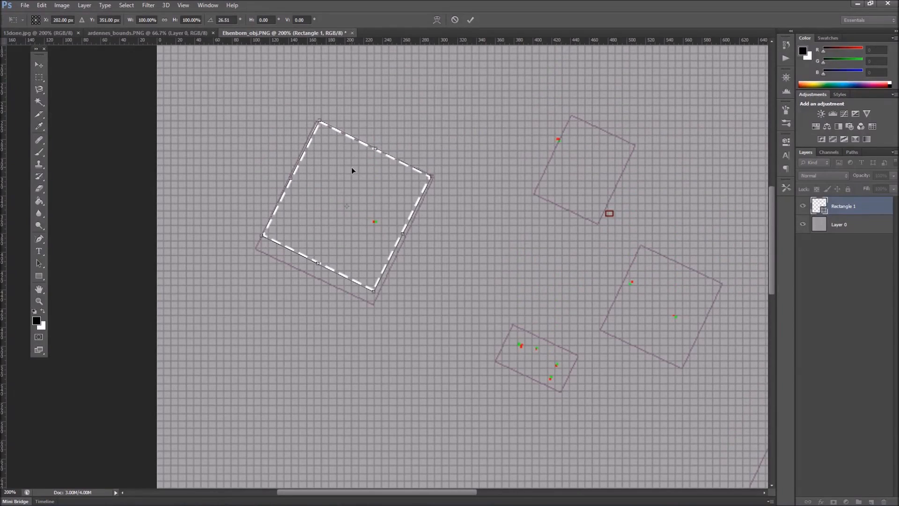
Step: Fit the rectangle exactly to the leftmost objective outline at about 105.5% width, 111.5% height and 25° rotation, and apply the transform
{"action": "left_click_drag", "start_coordinate": [351, 167], "coordinate": [348, 168]}
{"action": "left_click_drag", "start_coordinate": [371, 294], "coordinate": [373, 304]}
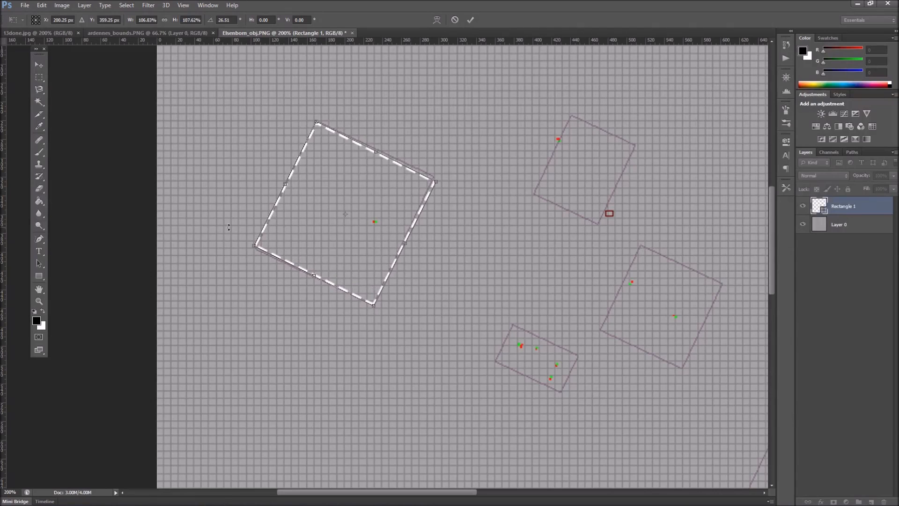
{"action": "left_click_drag", "start_coordinate": [255, 245], "coordinate": [257, 249]}
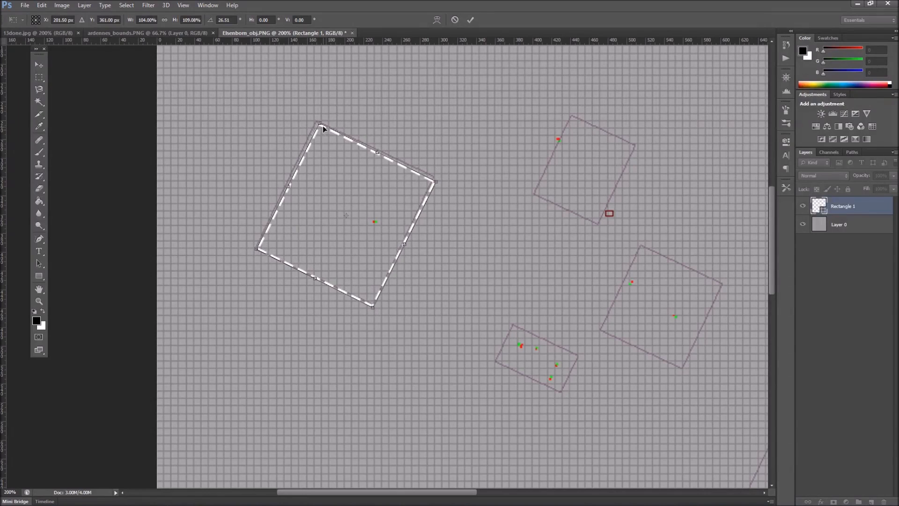
{"action": "left_click_drag", "start_coordinate": [358, 128], "coordinate": [377, 148]}
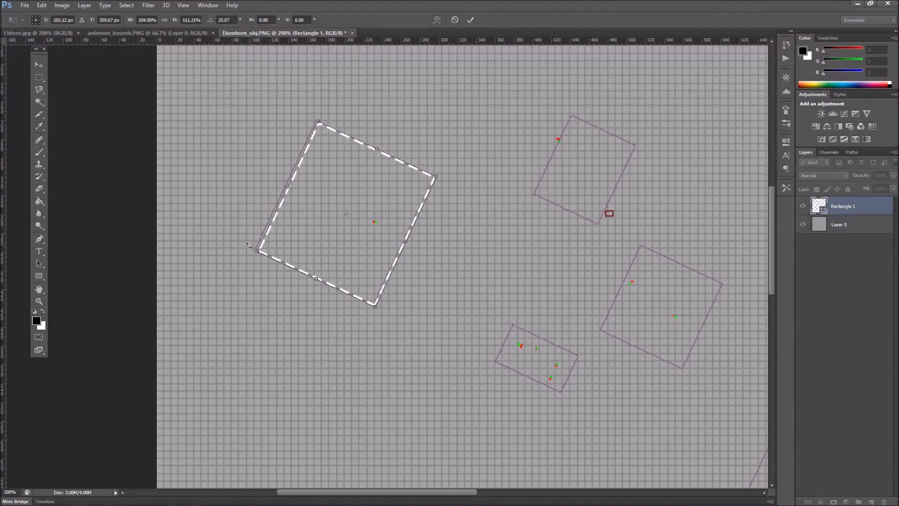
{"action": "left_click_drag", "start_coordinate": [253, 253], "coordinate": [253, 252]}
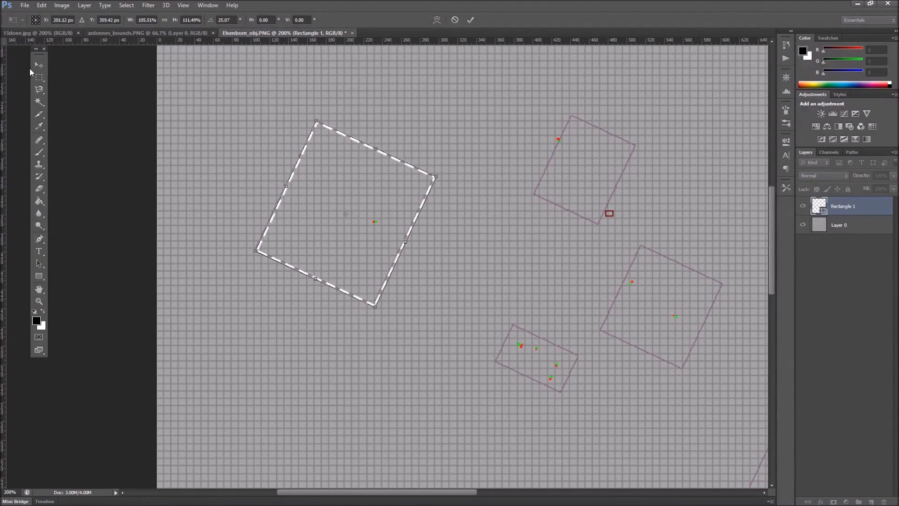
{"action": "key", "text": "Return"}
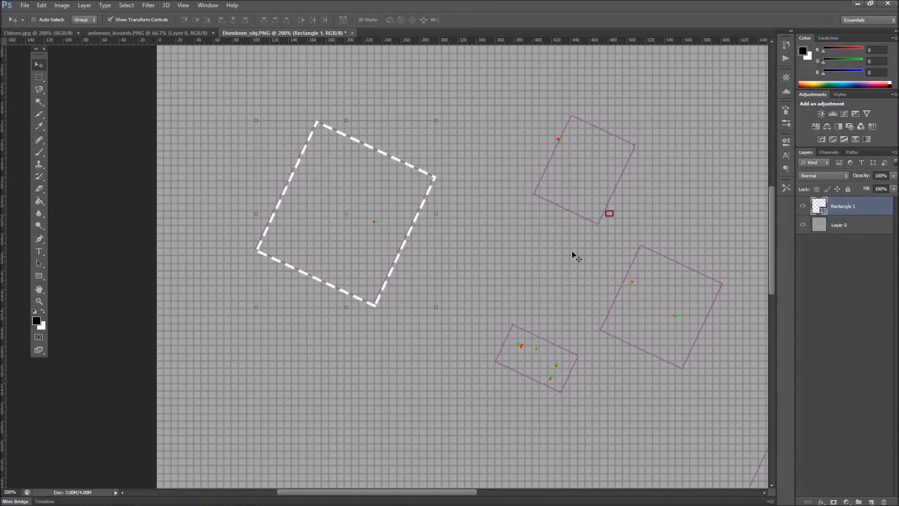
Step: Rename the rectangle's layer to F
{"action": "double_click", "coordinate": [846, 208]}
{"action": "type", "text": "F"}
{"action": "key", "text": "Tab"}
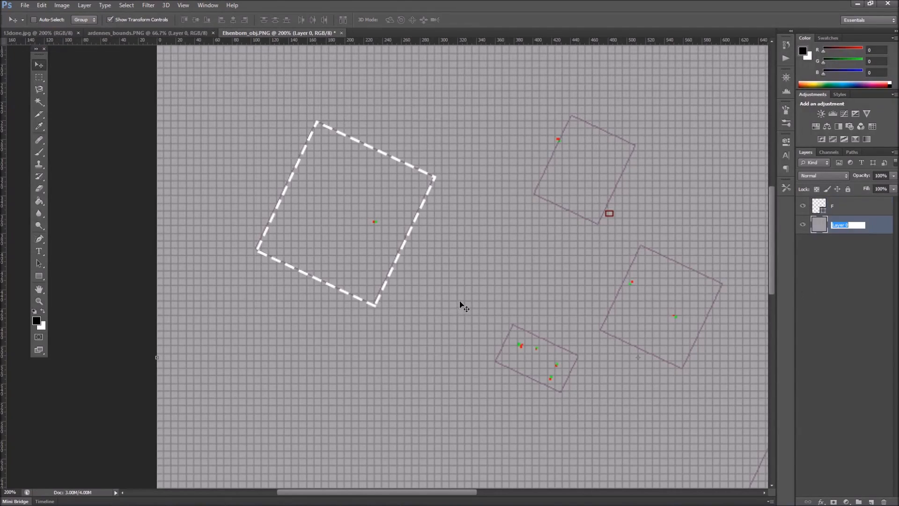
{"action": "key", "text": "Return"}
Step: Draw a second dashed rectangle about 106 by 180 px over the rightmost objective outline
{"action": "left_click_drag", "start_coordinate": [435, 492], "coordinate": [479, 492]}
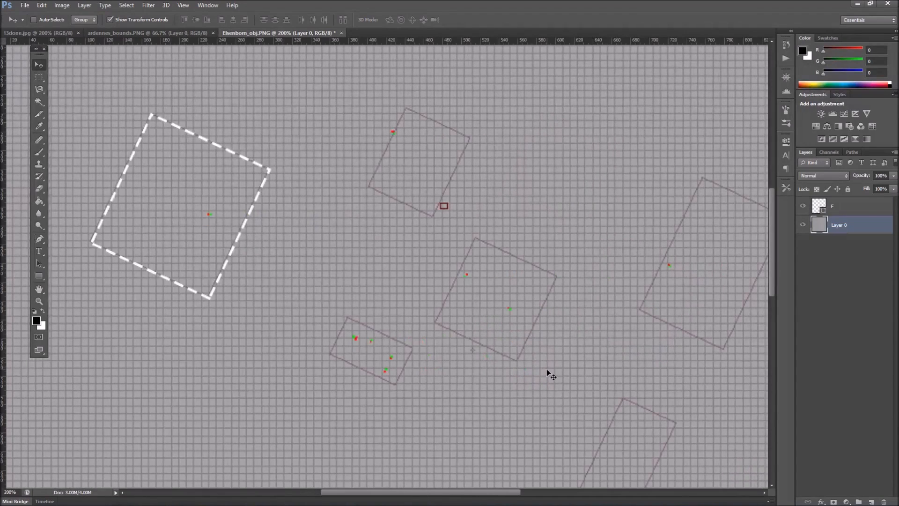
{"action": "key", "text": "ctrl+minus"}
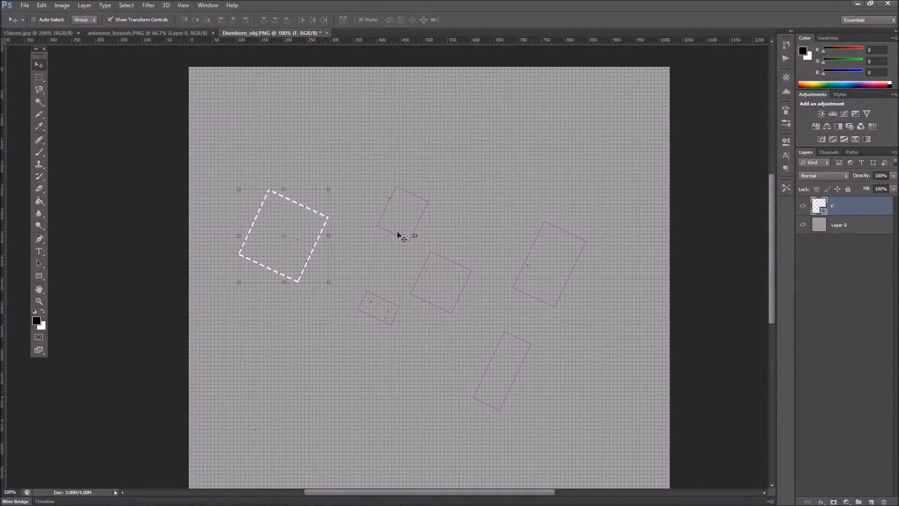
{"action": "left_click", "coordinate": [39, 276]}
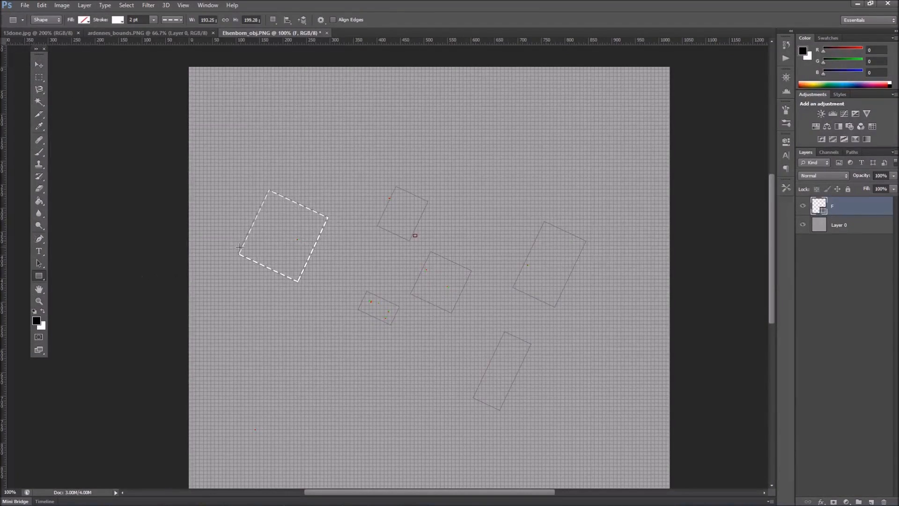
{"action": "left_click_drag", "start_coordinate": [543, 225], "coordinate": [568, 266]}
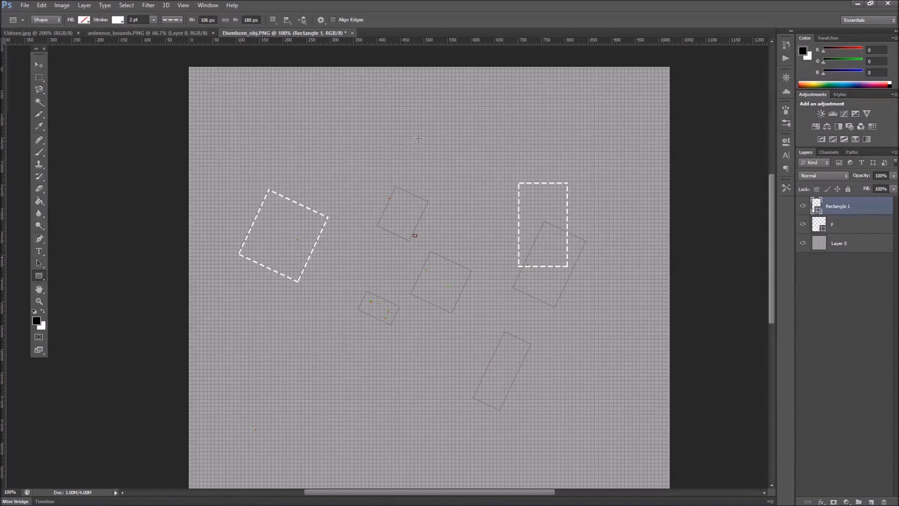
Step: Move, rotate to about 26.7° and resize the second dashed rectangle to match the rightmost objective outline, and apply the transform
{"action": "key", "text": "ctrl+t"}
{"action": "left_click_drag", "start_coordinate": [533, 198], "coordinate": [552, 242]}
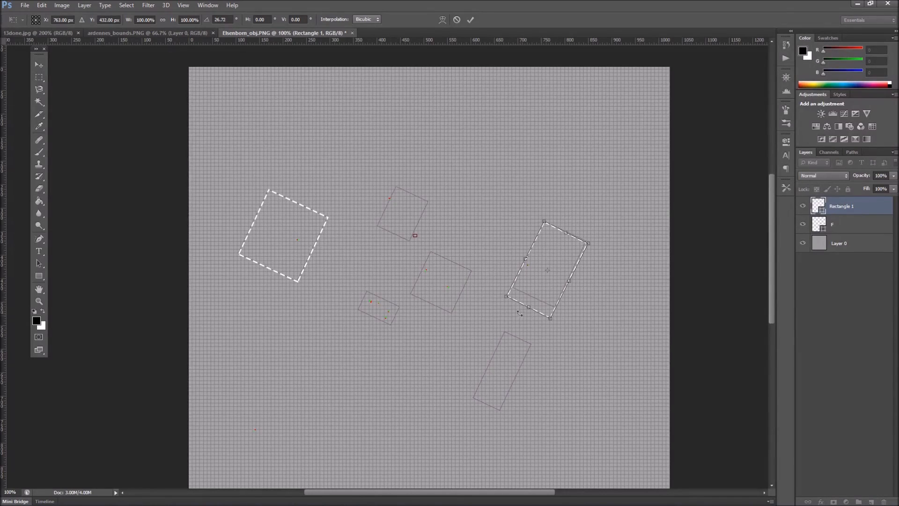
{"action": "left_click_drag", "start_coordinate": [526, 307], "coordinate": [557, 307]}
{"action": "left_click_drag", "start_coordinate": [588, 244], "coordinate": [591, 242]}
{"action": "key", "text": "Return"}
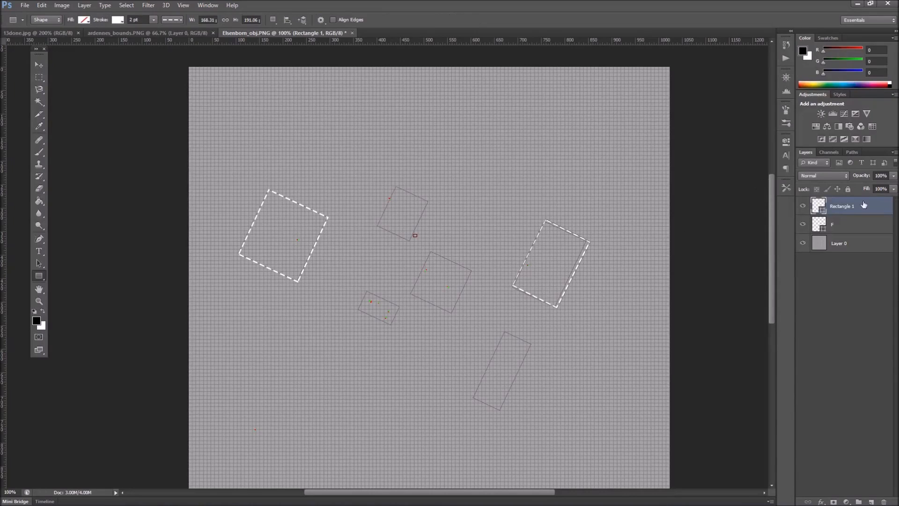
Step: Rename the rightmost rectangle's layer to B
{"action": "double_click", "coordinate": [838, 206]}
{"action": "type", "text": "B"}
{"action": "key", "text": "Return"}
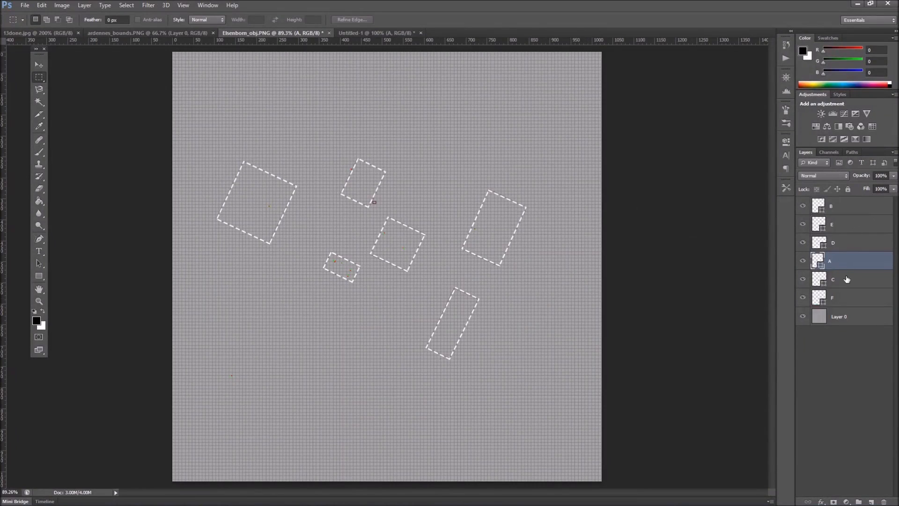
Step: Move layer A to the top of the layer stack and toggle its visibility to identify its rectangle
{"action": "left_click_drag", "start_coordinate": [846, 267], "coordinate": [845, 205]}
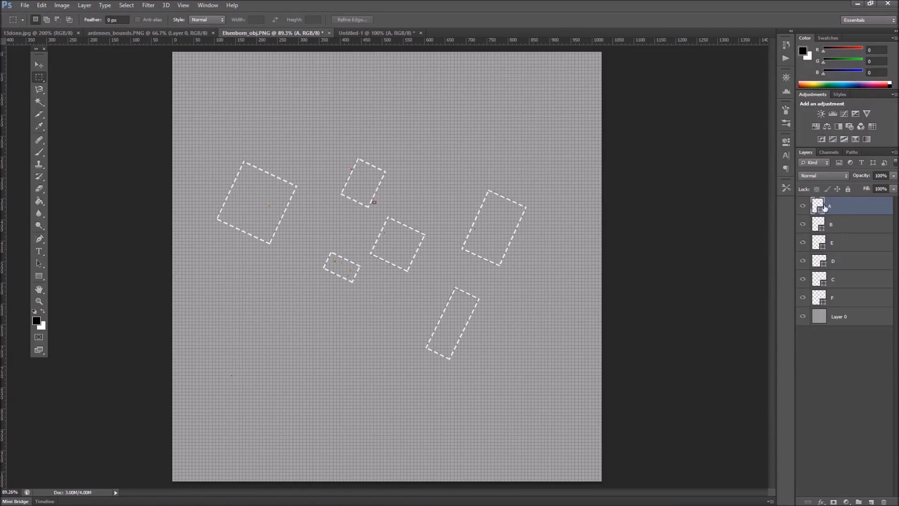
{"action": "left_click", "coordinate": [803, 206]}
{"action": "left_click", "coordinate": [803, 206]}
{"action": "left_click", "coordinate": [803, 206]}
{"action": "left_click", "coordinate": [802, 206]}
{"action": "left_click", "coordinate": [802, 206]}
{"action": "left_click", "coordinate": [803, 206]}
Step: Create a black-filled 512 by 512 px document and close it without saving
{"action": "key", "text": "ctrl+n"}
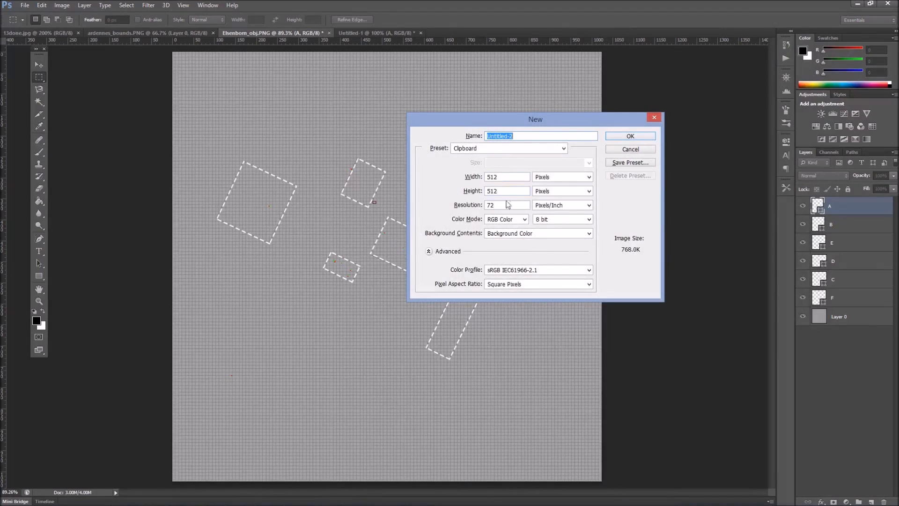
{"action": "left_click", "coordinate": [618, 139]}
{"action": "left_click", "coordinate": [41, 5]}
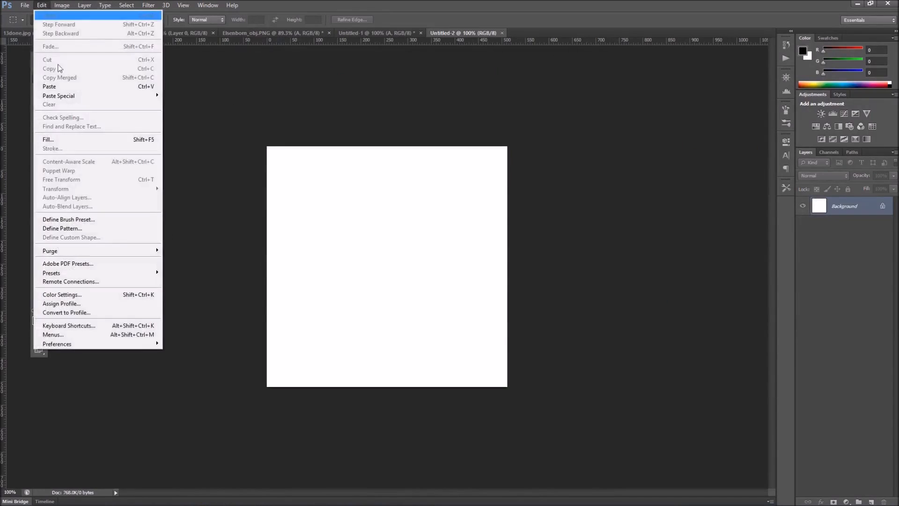
{"action": "left_click", "coordinate": [70, 140]}
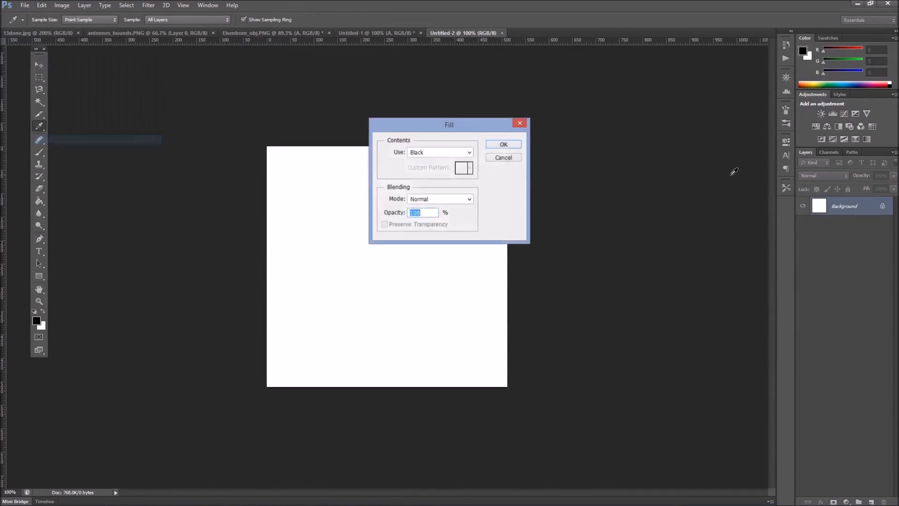
{"action": "left_click", "coordinate": [511, 145]}
{"action": "key", "text": "m"}
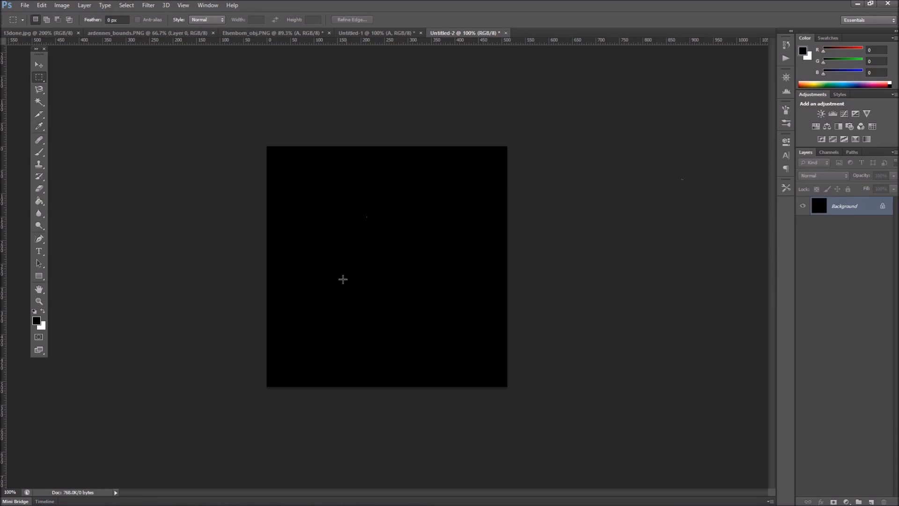
{"action": "left_click", "coordinate": [506, 34]}
{"action": "left_click", "coordinate": [452, 193]}
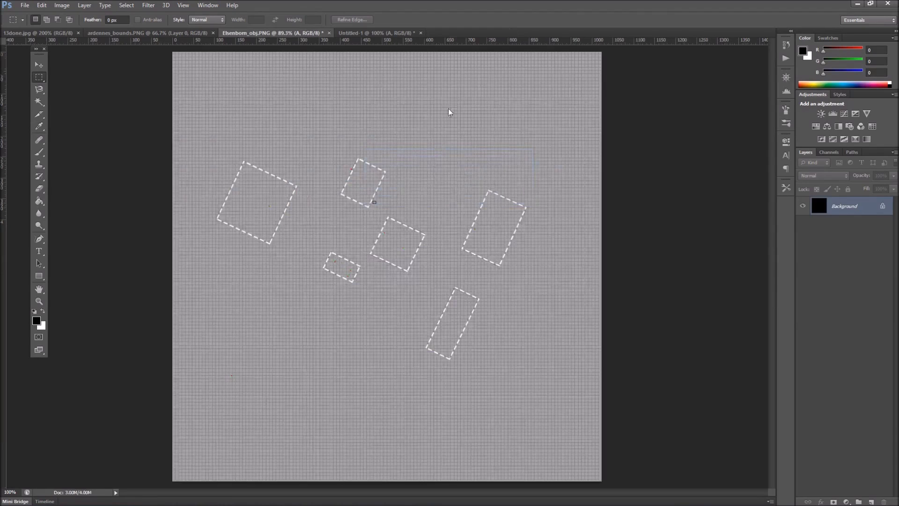
Step: Save the black Untitled-1 document to the Desktop as obj_template in Photoshop format with Maximize Compatibility on
{"action": "left_click", "coordinate": [397, 32]}
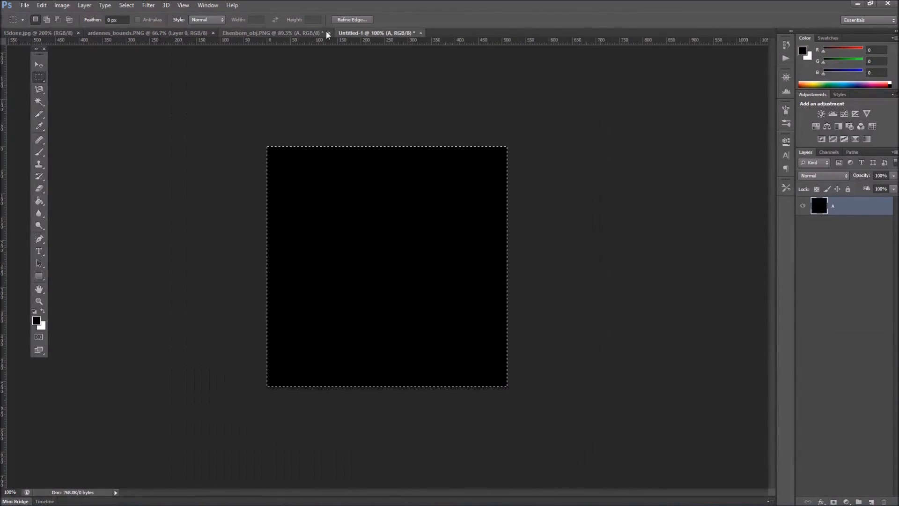
{"action": "key", "text": "alt+f"}
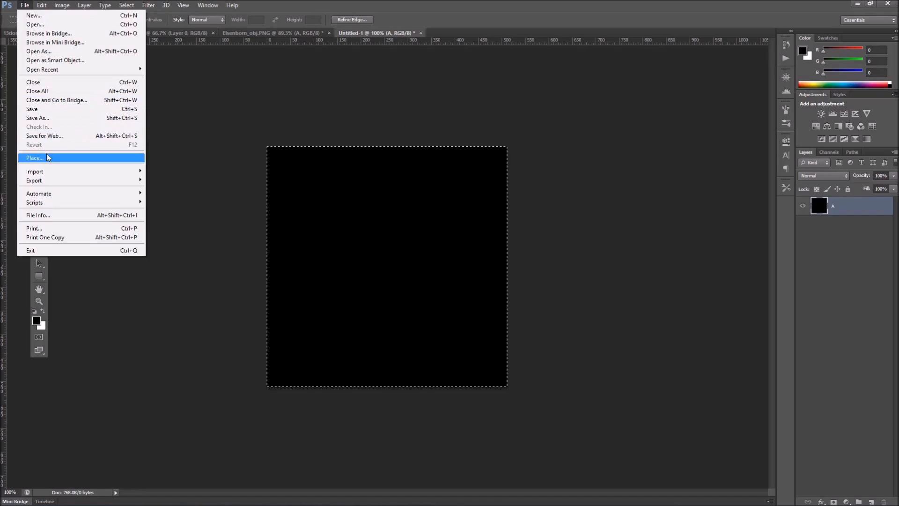
{"action": "left_click", "coordinate": [51, 118]}
{"action": "type", "text": "obj_template"}
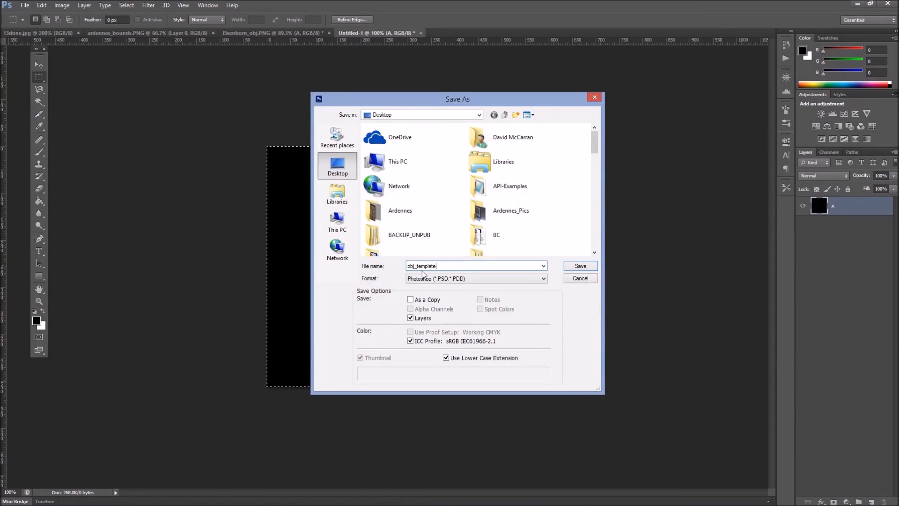
{"action": "key", "text": "Return"}
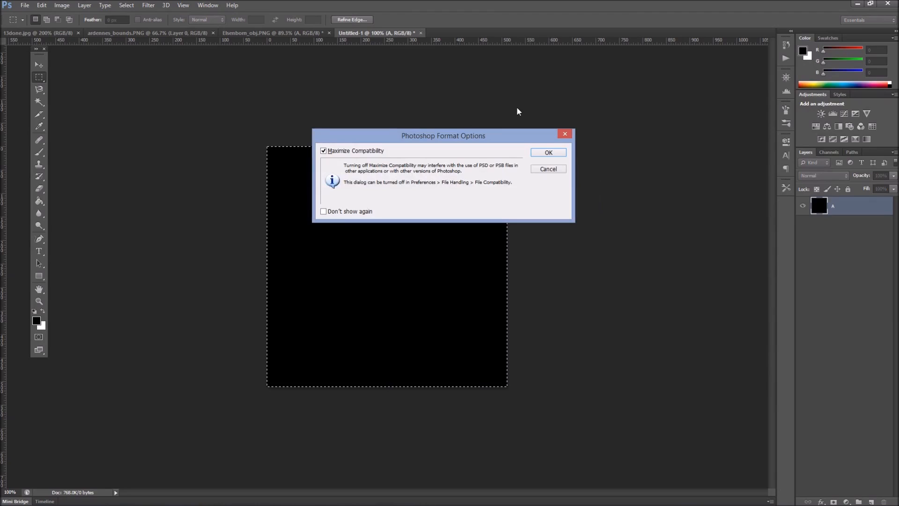
{"action": "left_click", "coordinate": [551, 153]}
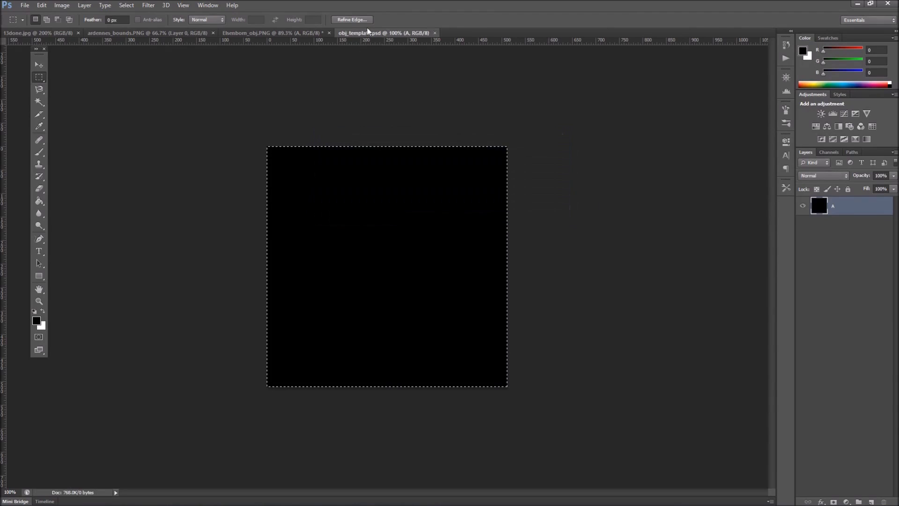
Step: Duplicate layer A from Elsenborn_obj.PNG into the obj_template.psd document
{"action": "left_click", "coordinate": [246, 33]}
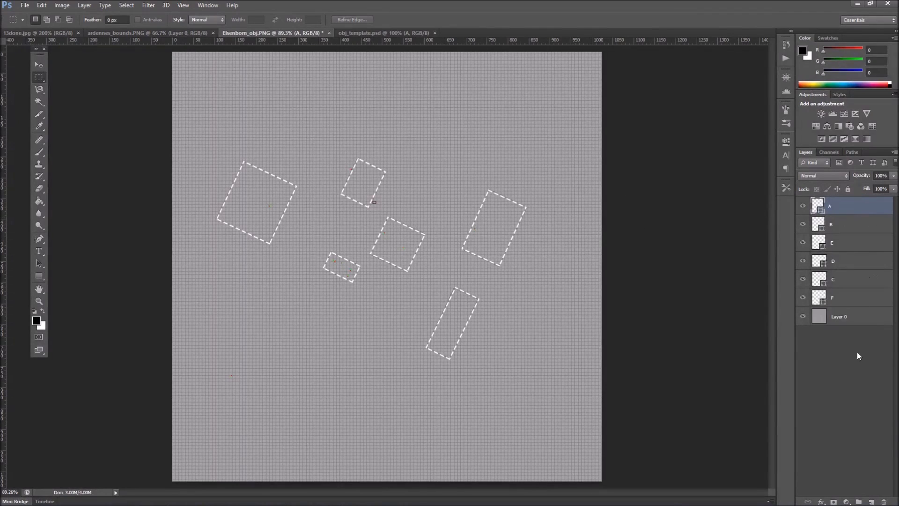
{"action": "right_click", "coordinate": [841, 210]}
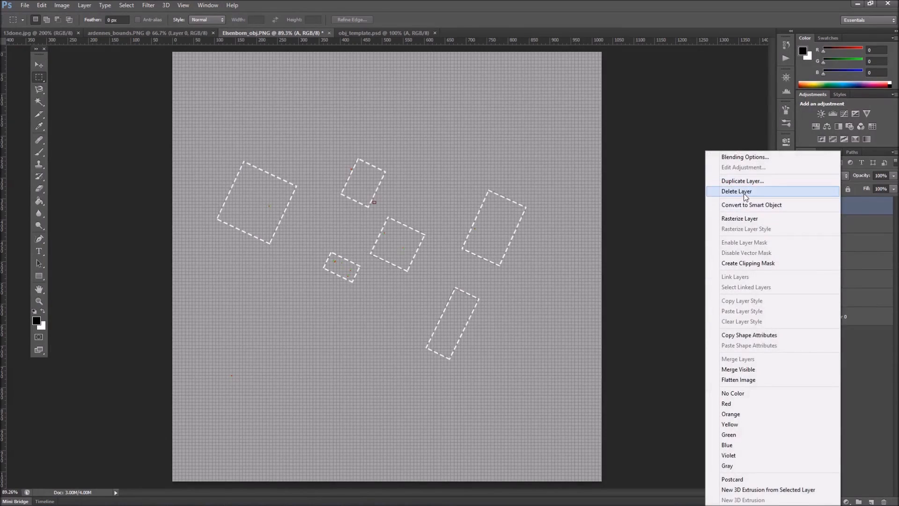
{"action": "left_click", "coordinate": [748, 181]}
{"action": "left_click", "coordinate": [399, 189]}
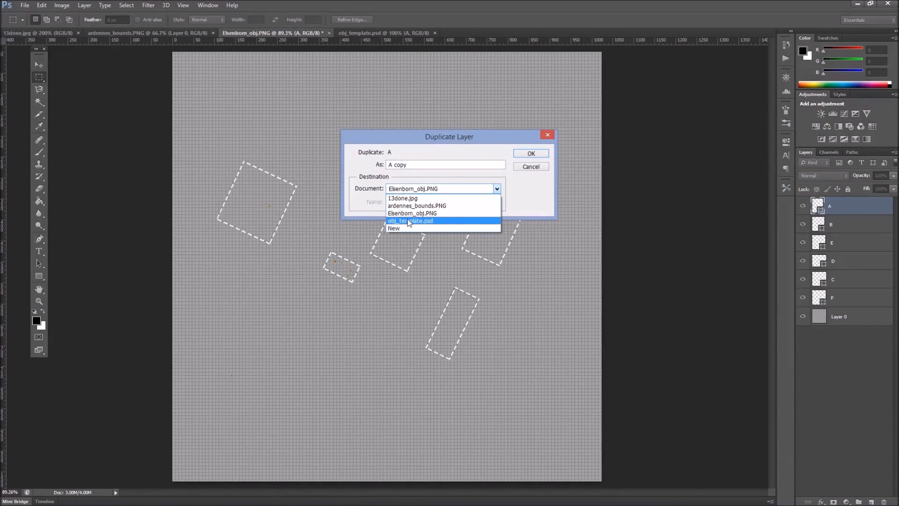
{"action": "left_click", "coordinate": [409, 221]}
{"action": "left_click", "coordinate": [526, 154]}
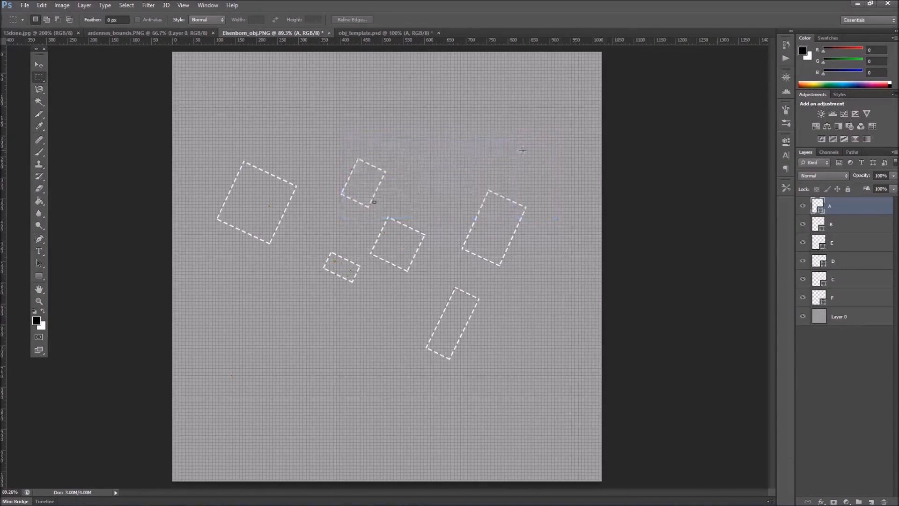
Step: Center the duplicated dashed rectangle horizontally and vertically on the black canvas of obj_template.psd
{"action": "left_click", "coordinate": [354, 33]}
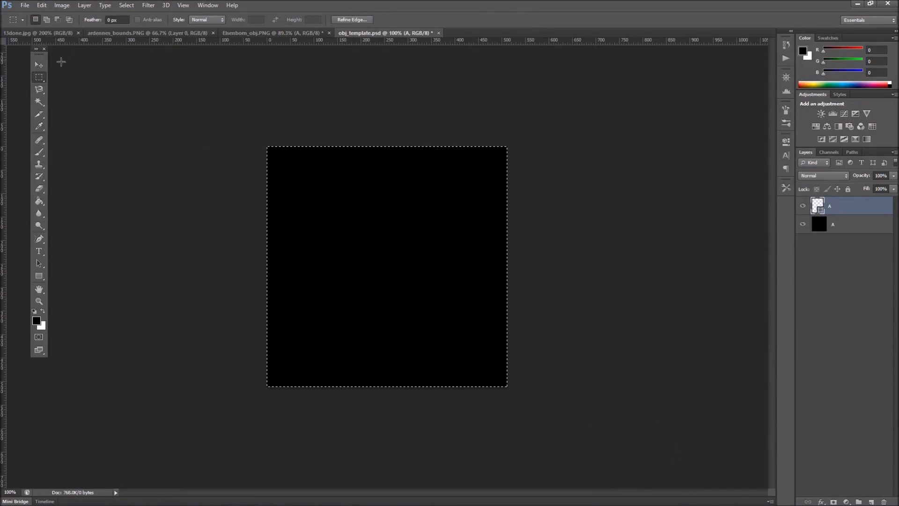
{"action": "left_click", "coordinate": [39, 66]}
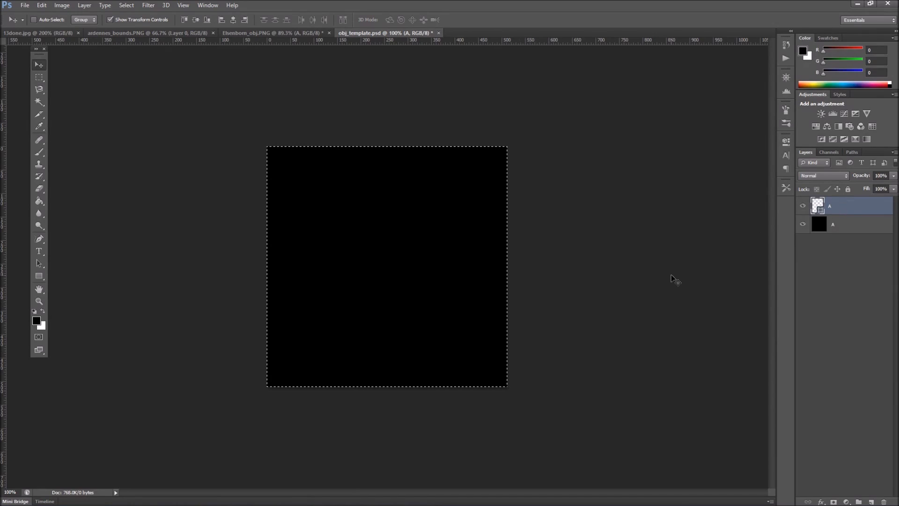
{"action": "left_click_drag", "start_coordinate": [610, 325], "coordinate": [406, 138]}
{"action": "key", "text": "ctrl+z"}
{"action": "left_click", "coordinate": [195, 20]}
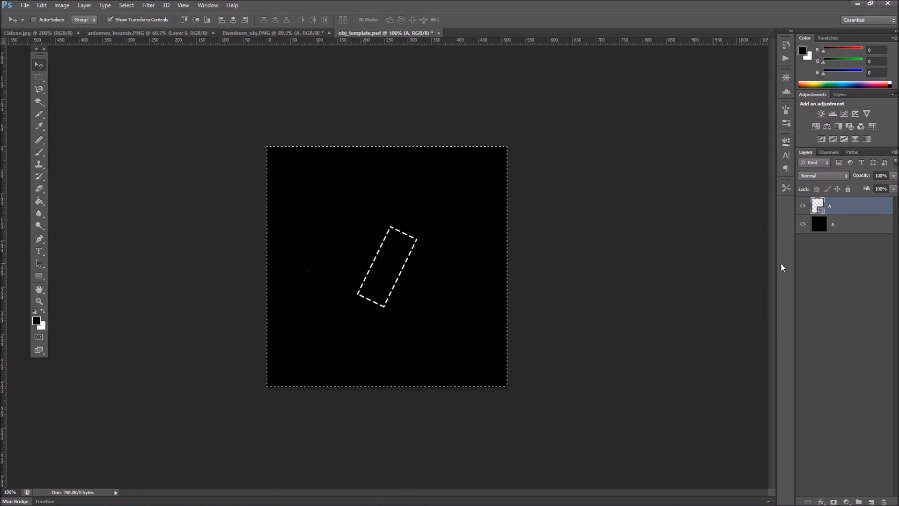
Step: Merge the dashed rectangle layer with the black background layer
{"action": "left_click", "coordinate": [843, 230], "text": "shift"}
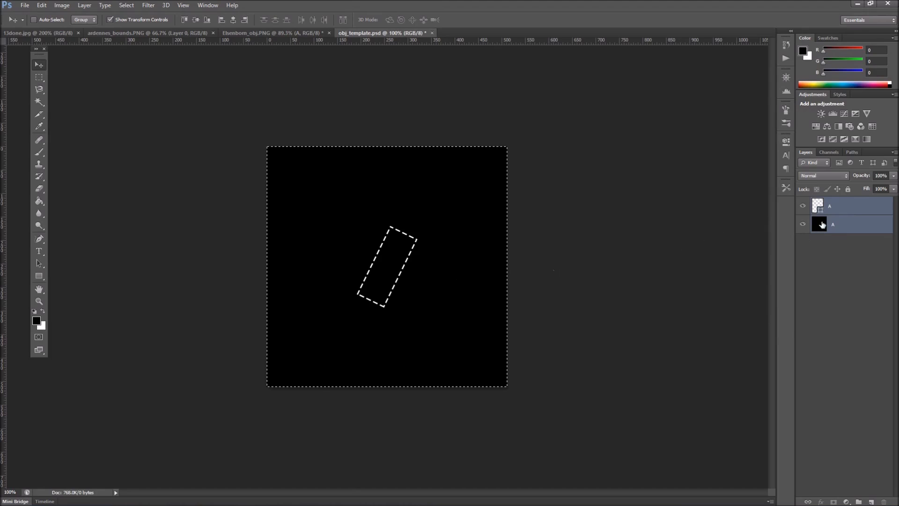
{"action": "right_click", "coordinate": [843, 231]}
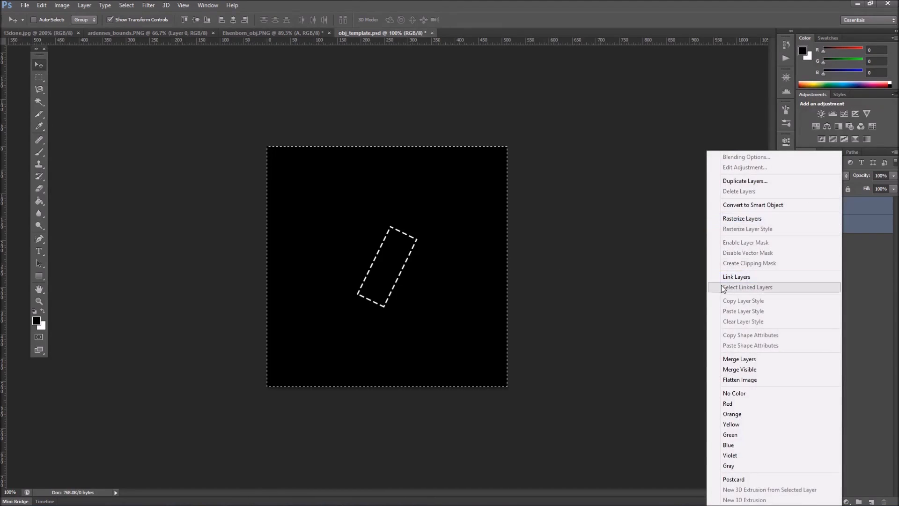
{"action": "left_click", "coordinate": [753, 358]}
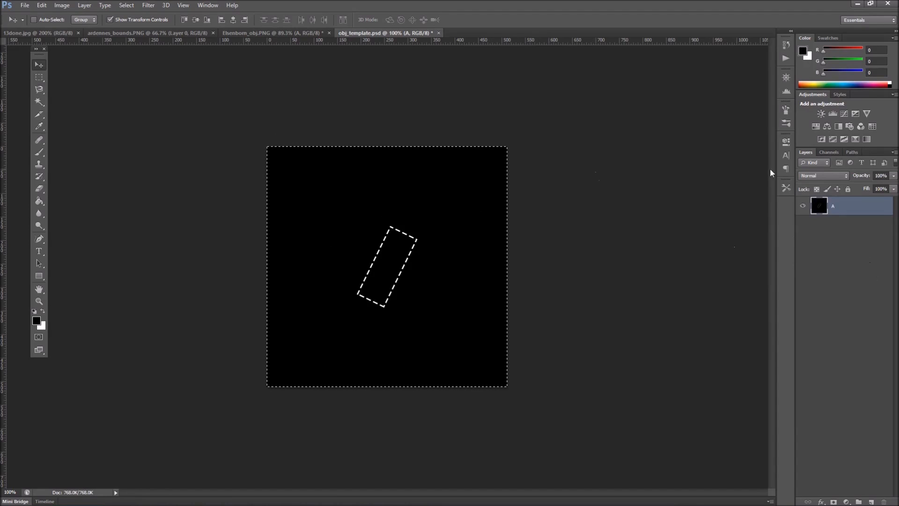
Step: Add an alpha channel, paste the rectangle image into it, and show the RGB channels with the alpha channel hidden
{"action": "left_click", "coordinate": [829, 153]}
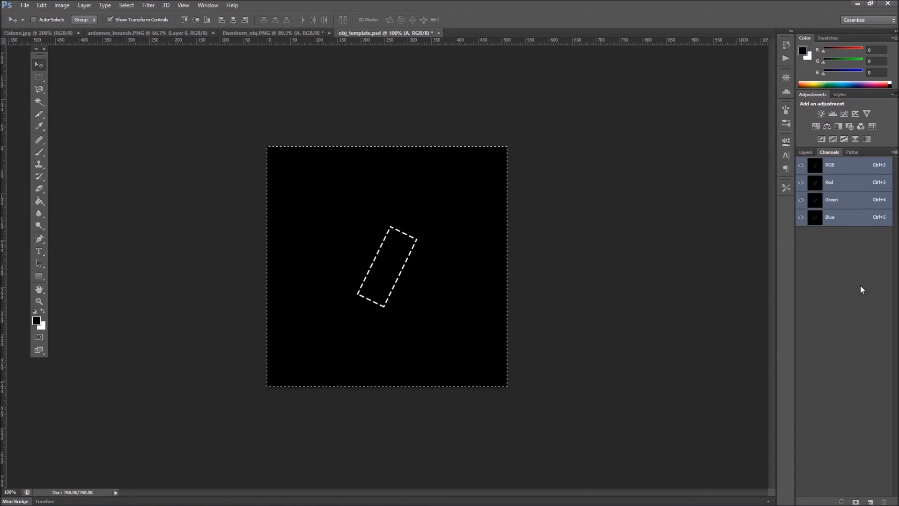
{"action": "left_click", "coordinate": [870, 501]}
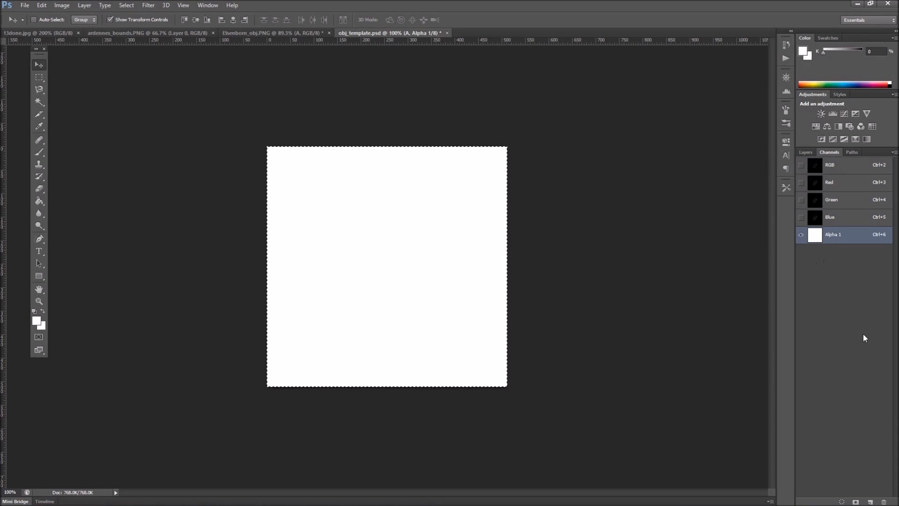
{"action": "key", "text": "ctrl+v"}
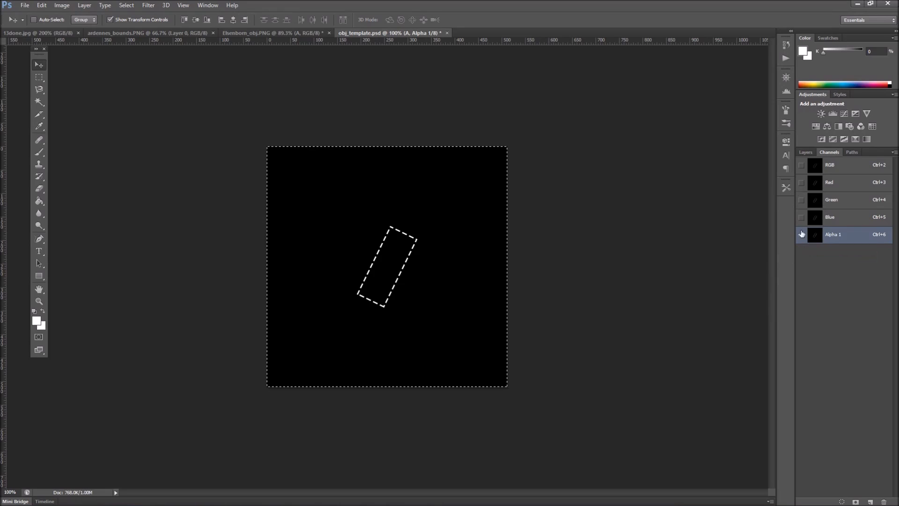
{"action": "left_click", "coordinate": [801, 167]}
{"action": "left_click", "coordinate": [801, 235]}
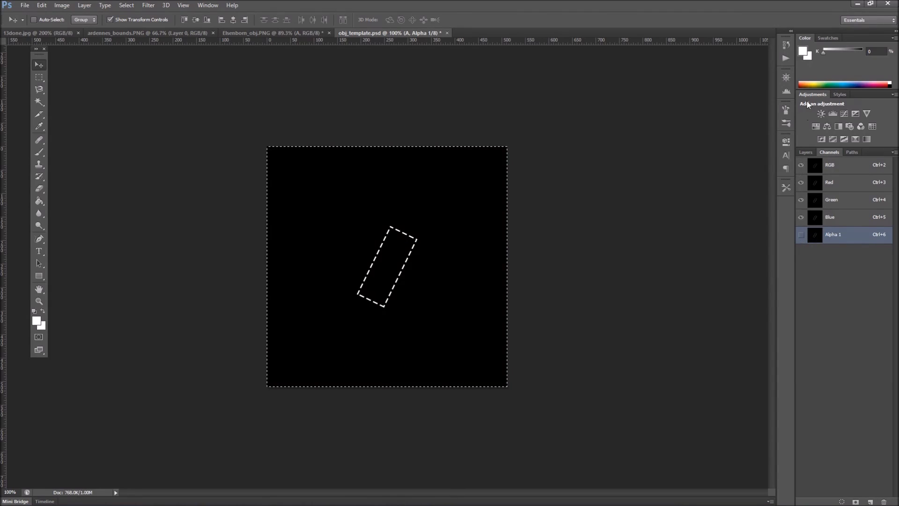
{"action": "left_click", "coordinate": [806, 153]}
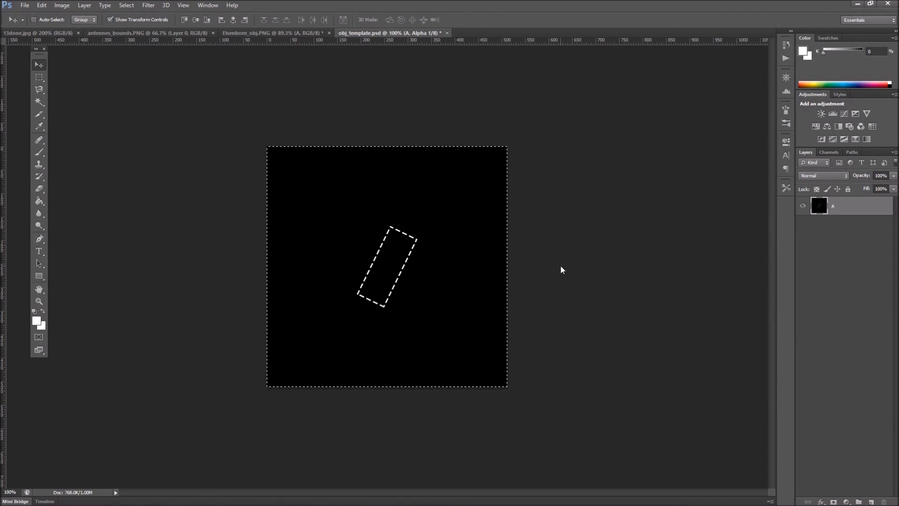
Step: Save a copy to the Desktop as A.tga in Targa format with alpha channels at 32 bits/pixel, uncompressed
{"action": "key", "text": "ctrl+shift+s"}
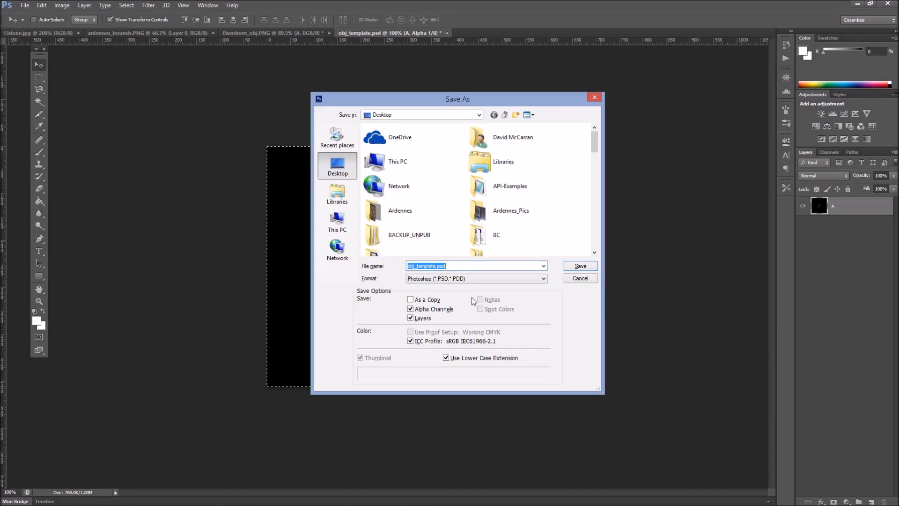
{"action": "type", "text": "A_Ob"}
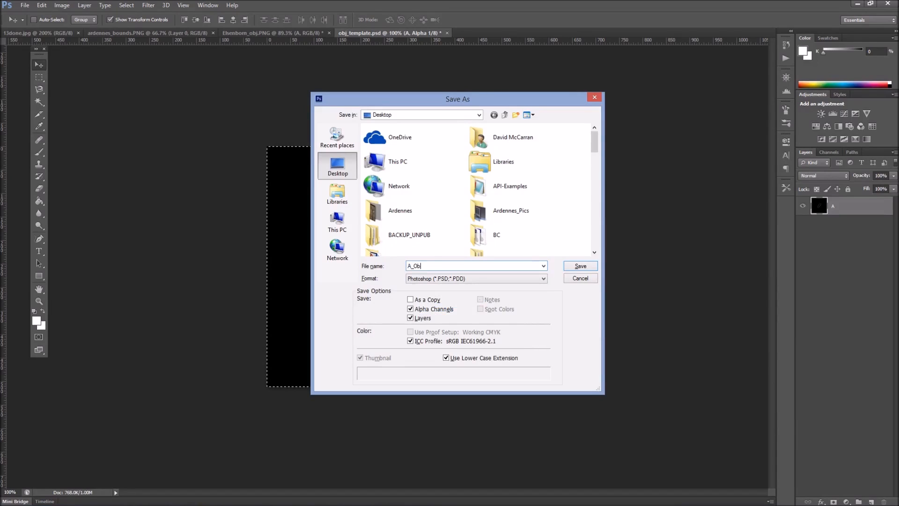
{"action": "key", "text": "BackSpace"}
{"action": "key", "text": "Tab"}
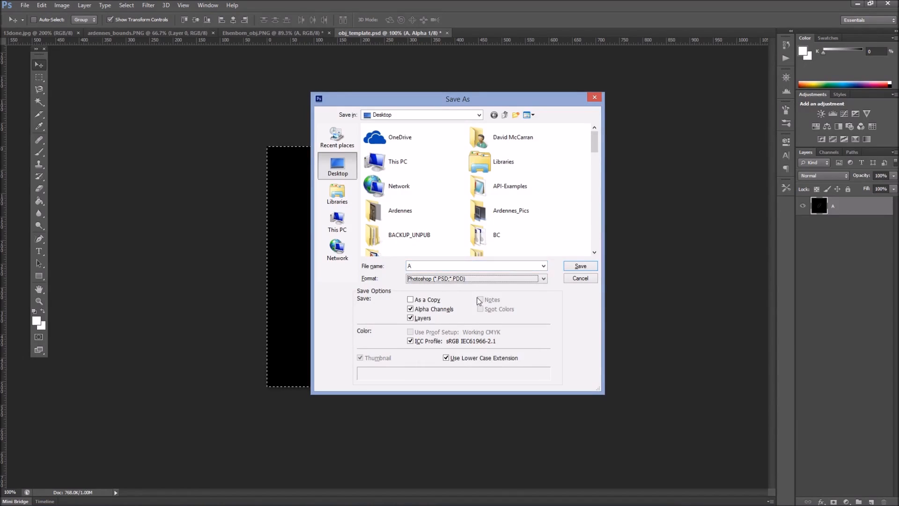
{"action": "key", "text": "t"}
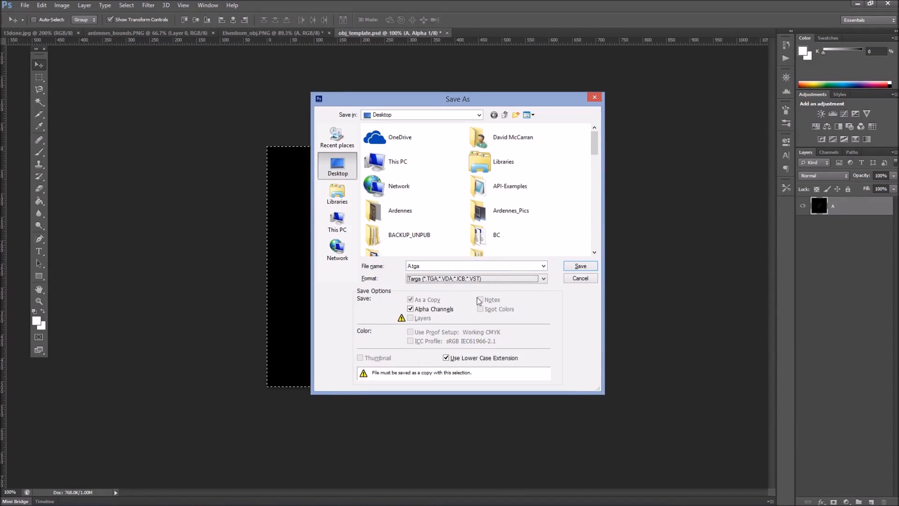
{"action": "key", "text": "Return"}
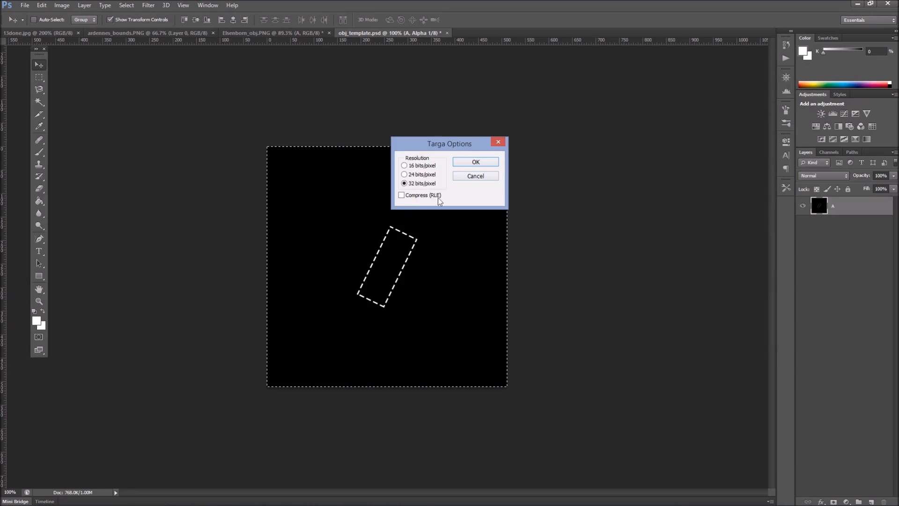
{"action": "left_click", "coordinate": [476, 162]}
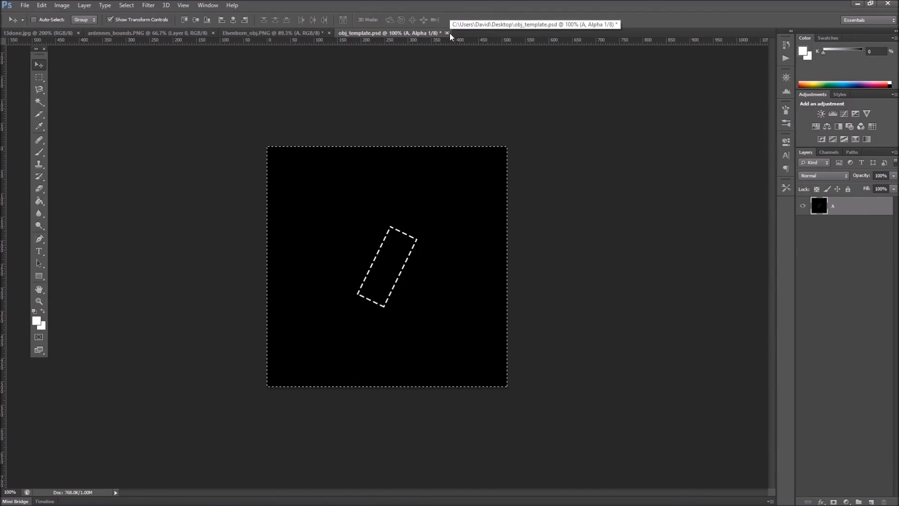
Step: Close obj_template.psd without saving its changes
{"action": "left_click", "coordinate": [42, 7]}
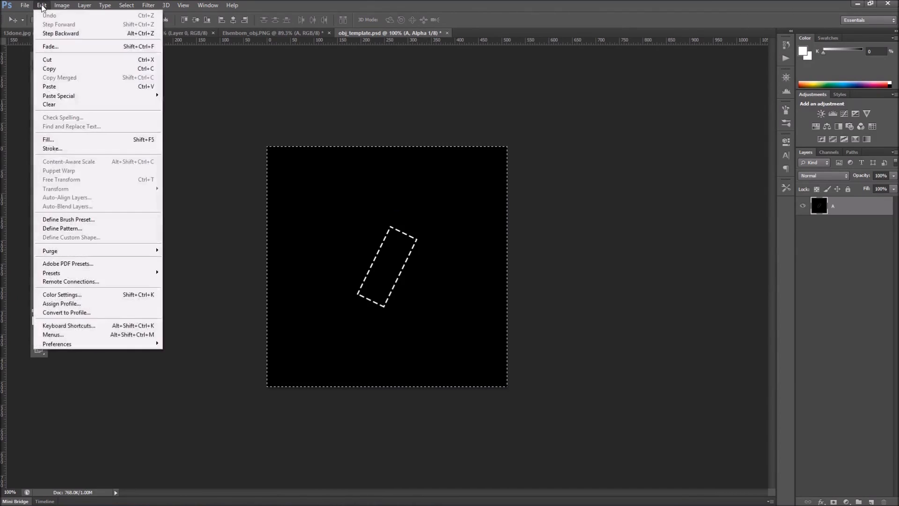
{"action": "left_click", "coordinate": [828, 153]}
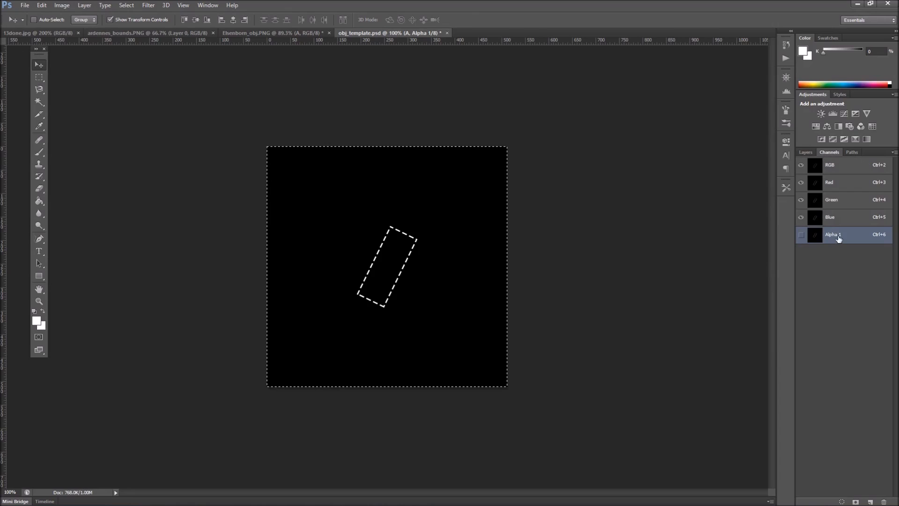
{"action": "left_click", "coordinate": [805, 152]}
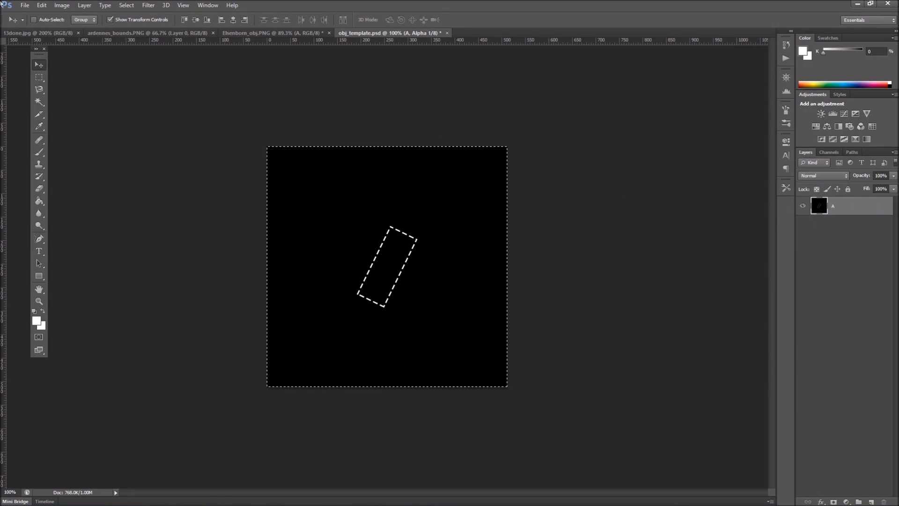
{"action": "left_click", "coordinate": [449, 33]}
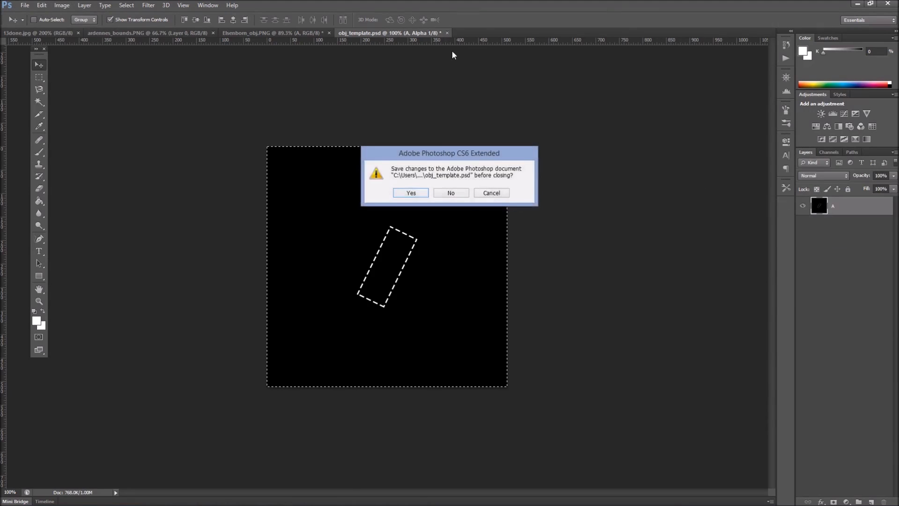
{"action": "left_click", "coordinate": [452, 194]}
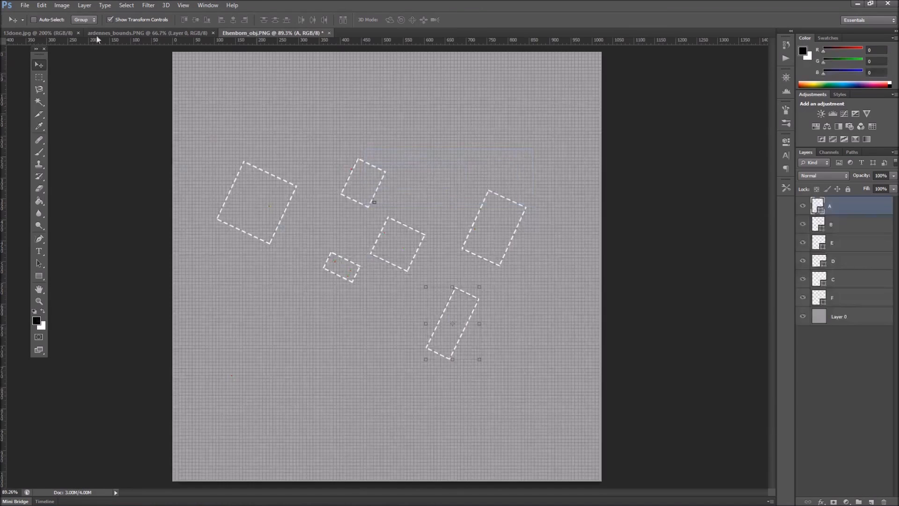
Step: Reopen the blank obj_template.psd and check its channels
{"action": "left_click", "coordinate": [25, 6]}
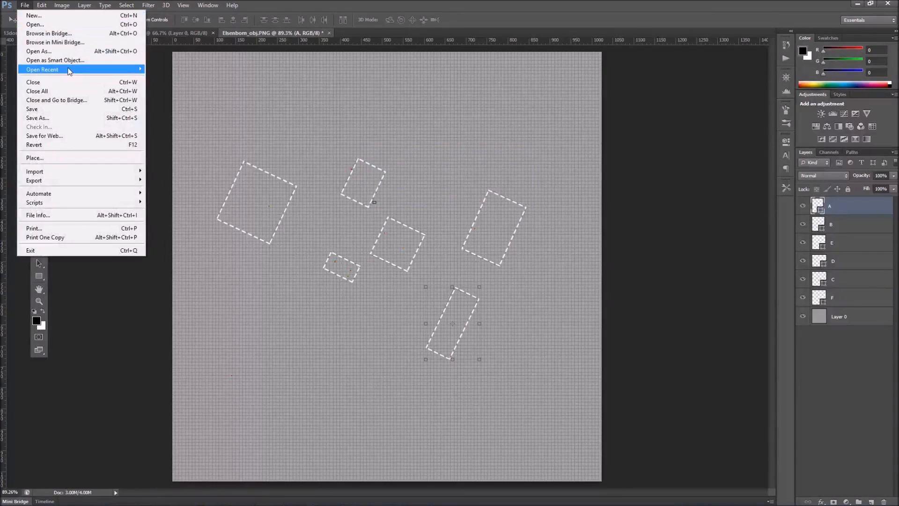
{"action": "mouse_move", "coordinate": [69, 71]}
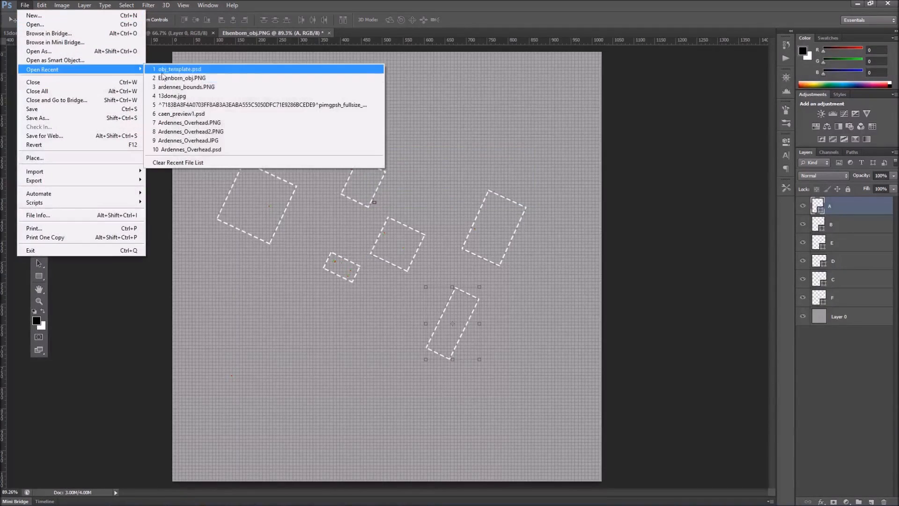
{"action": "left_click", "coordinate": [177, 69]}
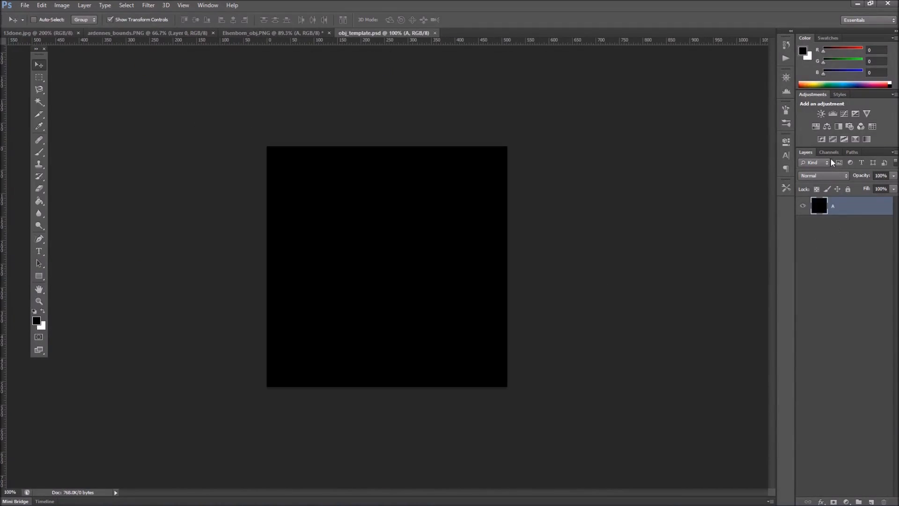
{"action": "left_click", "coordinate": [828, 152]}
{"action": "left_click", "coordinate": [805, 153]}
Step: Duplicate layer B of Elsenborn_obj.PNG into the obj_template.psd document
{"action": "left_click", "coordinate": [272, 32]}
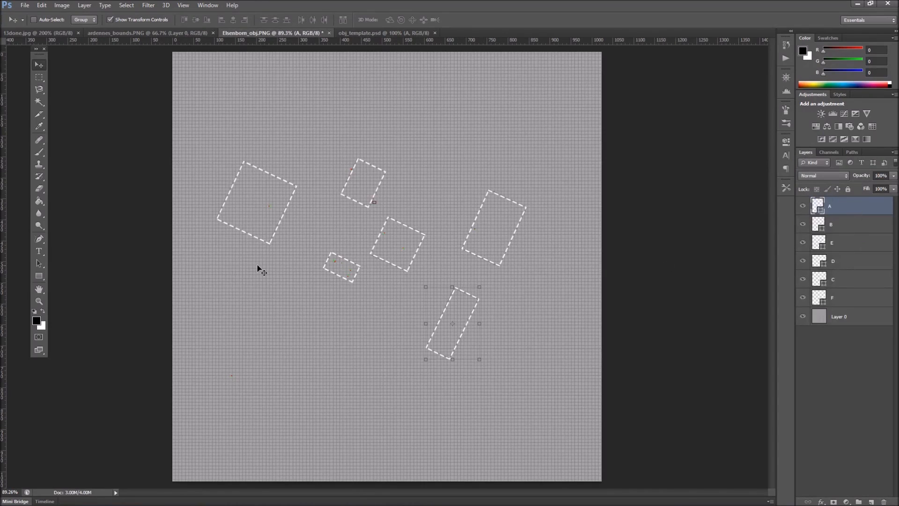
{"action": "left_click", "coordinate": [858, 231]}
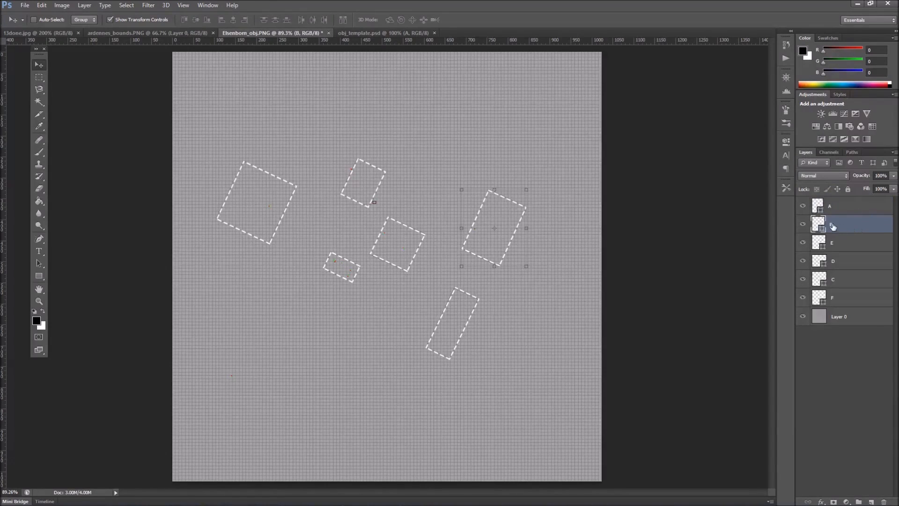
{"action": "right_click", "coordinate": [850, 228]}
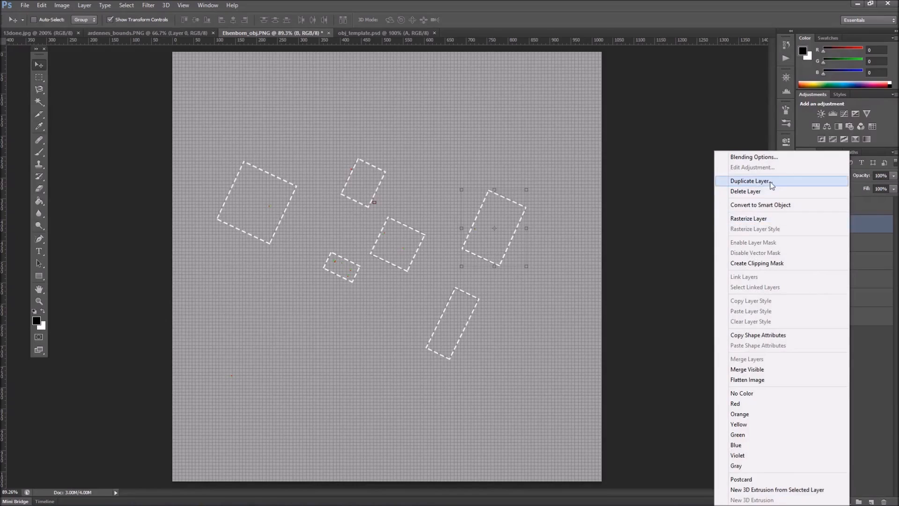
{"action": "left_click", "coordinate": [772, 185]}
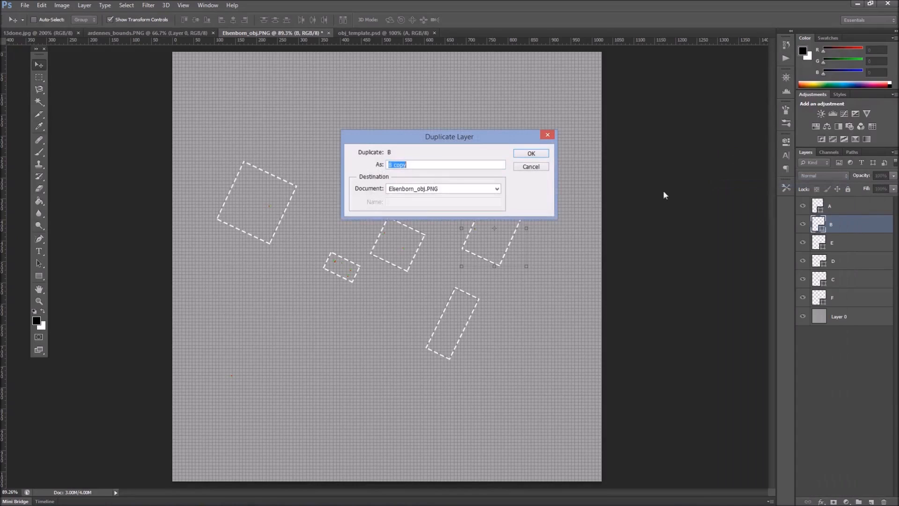
{"action": "left_click", "coordinate": [405, 190]}
{"action": "left_click", "coordinate": [410, 220]}
{"action": "left_click", "coordinate": [541, 156]}
Step: Bring rectangle B onto the black canvas of obj_template.psd and center it vertically and horizontally
{"action": "left_click", "coordinate": [391, 34]}
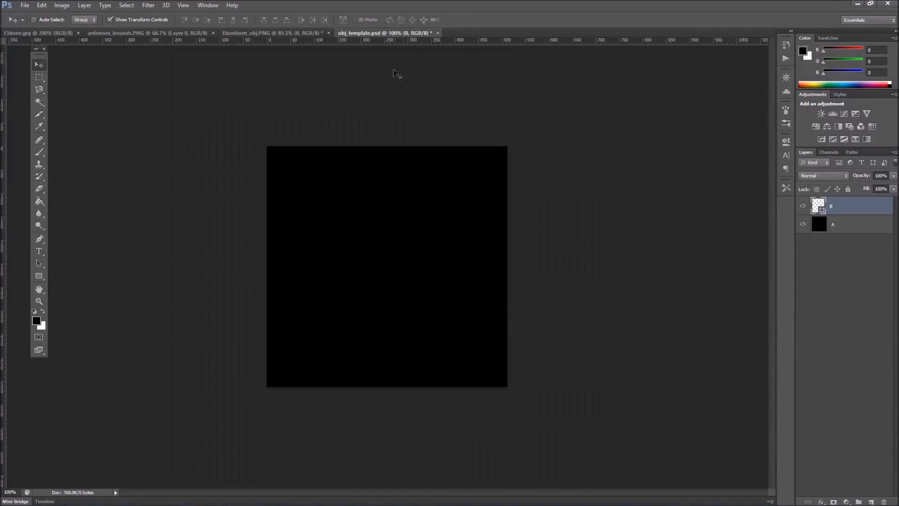
{"action": "left_click_drag", "start_coordinate": [657, 377], "coordinate": [415, 302]}
{"action": "key", "text": "ctrl+a"}
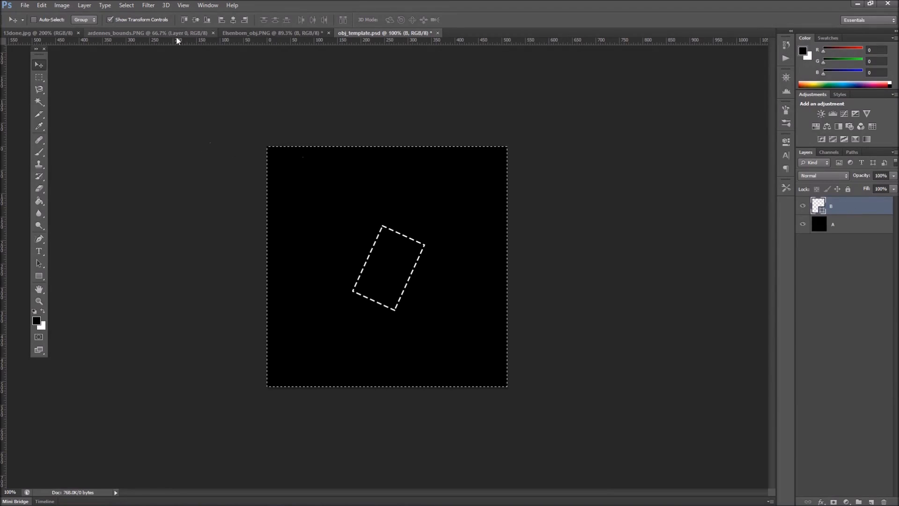
{"action": "left_click", "coordinate": [196, 21]}
{"action": "left_click", "coordinate": [234, 21]}
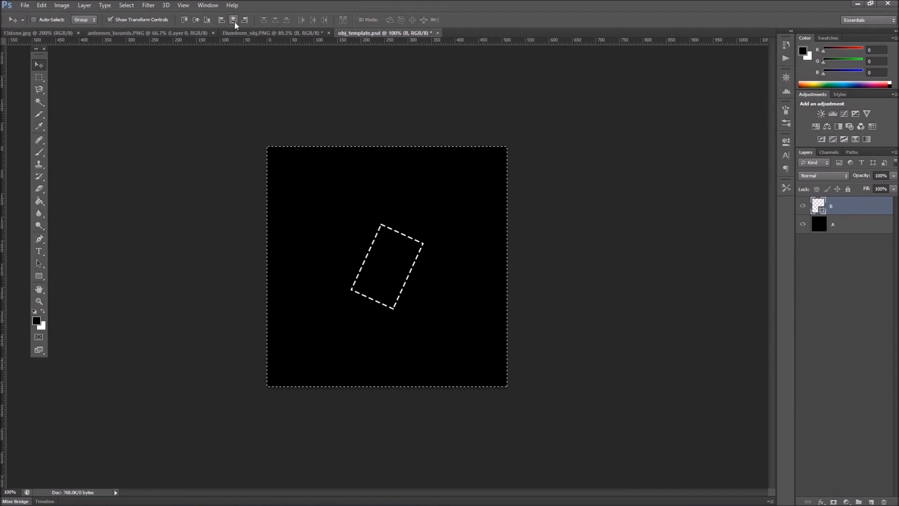
Step: Merge rectangle layer B with the black layer A beneath it
{"action": "left_click", "coordinate": [842, 223], "text": "shift"}
{"action": "right_click", "coordinate": [843, 223]}
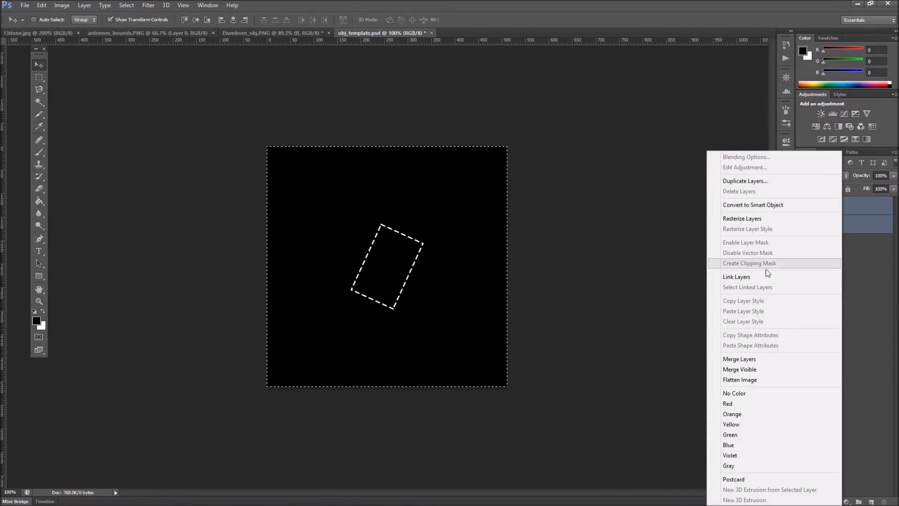
{"action": "left_click", "coordinate": [749, 363]}
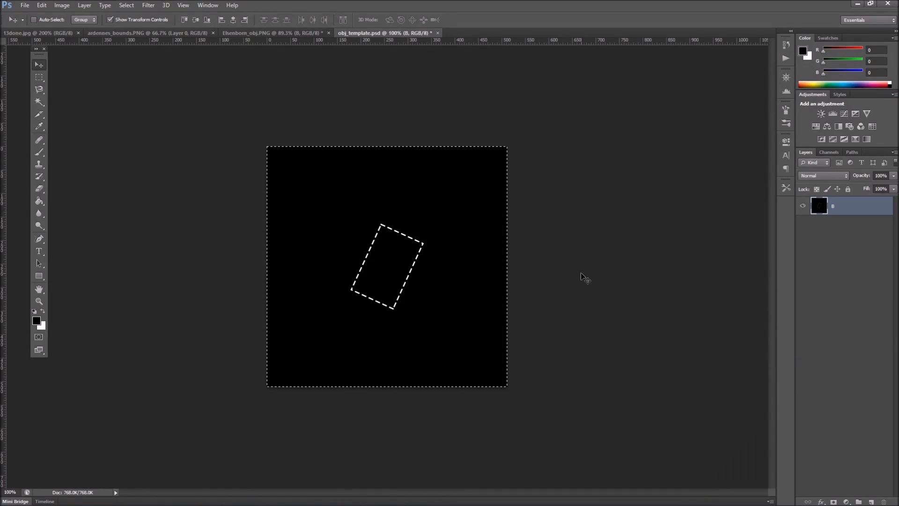
Step: Add an alpha channel with the rectangle B image pasted into it, and show the RGB channels with the alpha hidden
{"action": "left_click", "coordinate": [829, 154]}
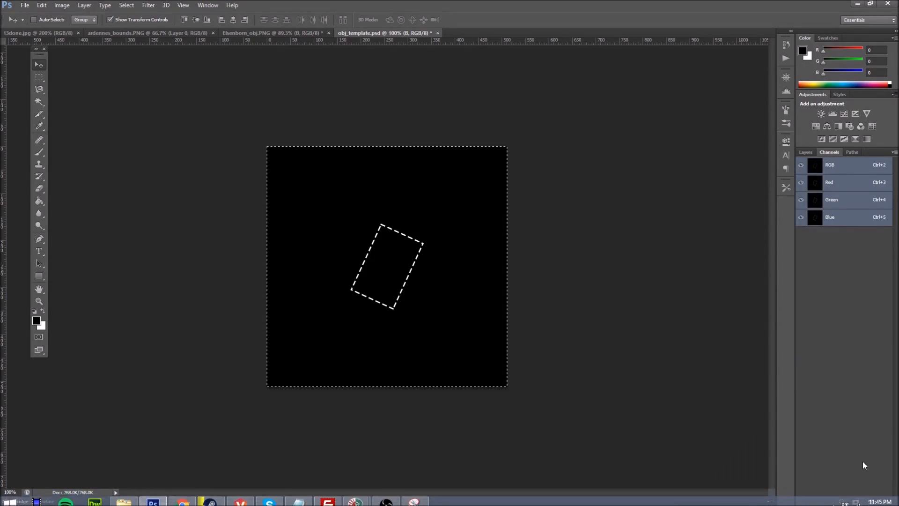
{"action": "mouse_move", "coordinate": [859, 497]}
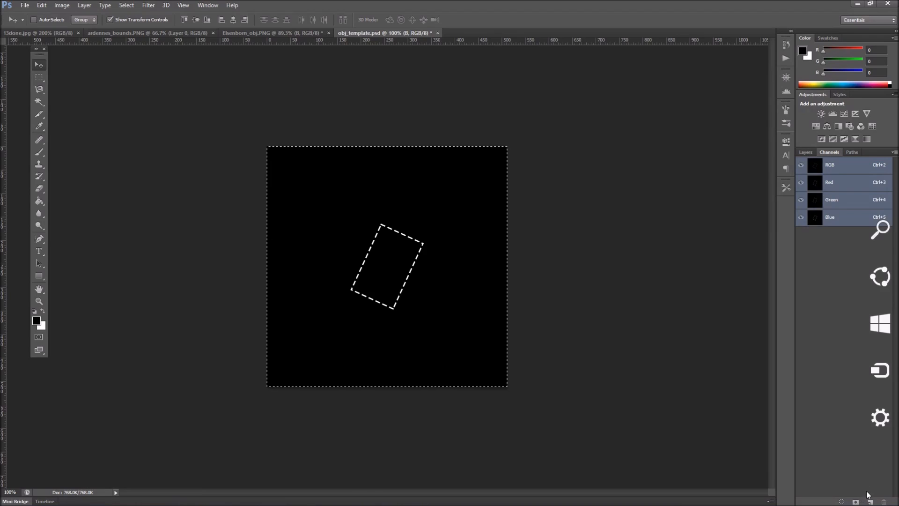
{"action": "left_click", "coordinate": [869, 501]}
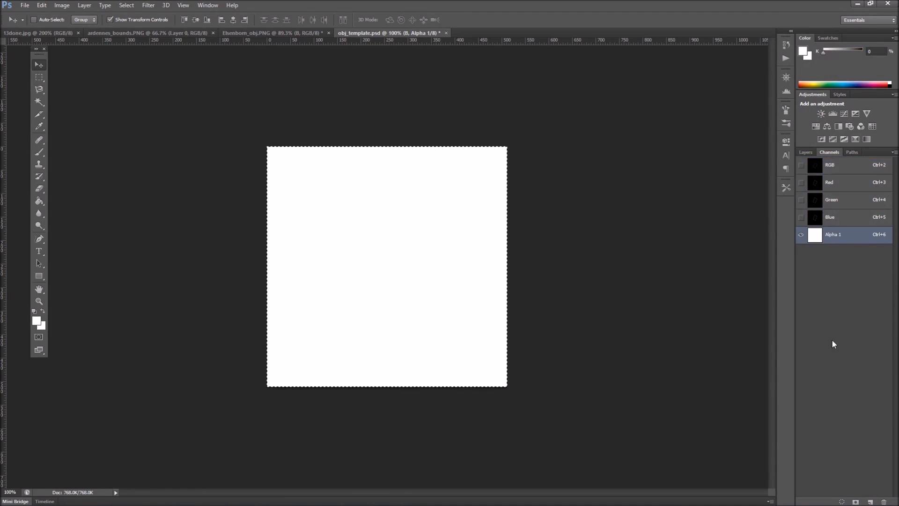
{"action": "key", "text": "ctrl+v"}
{"action": "left_click", "coordinate": [801, 166]}
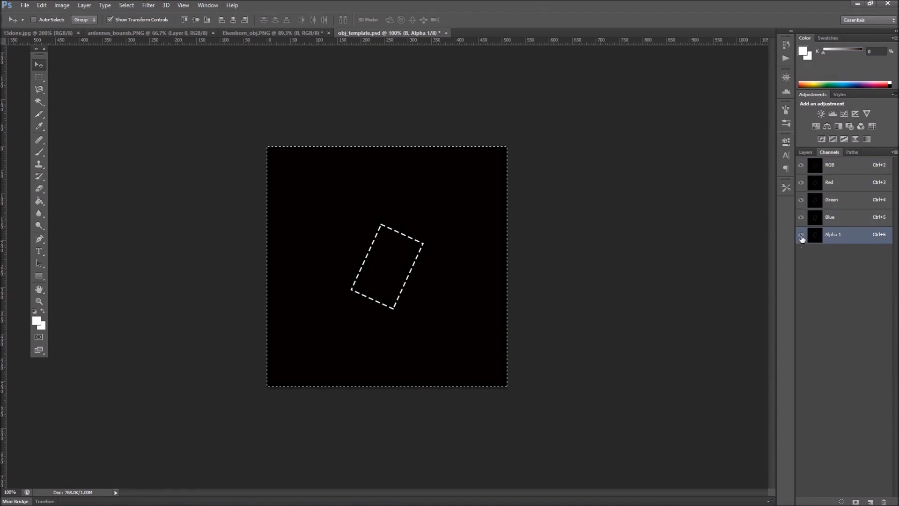
{"action": "left_click", "coordinate": [801, 153]}
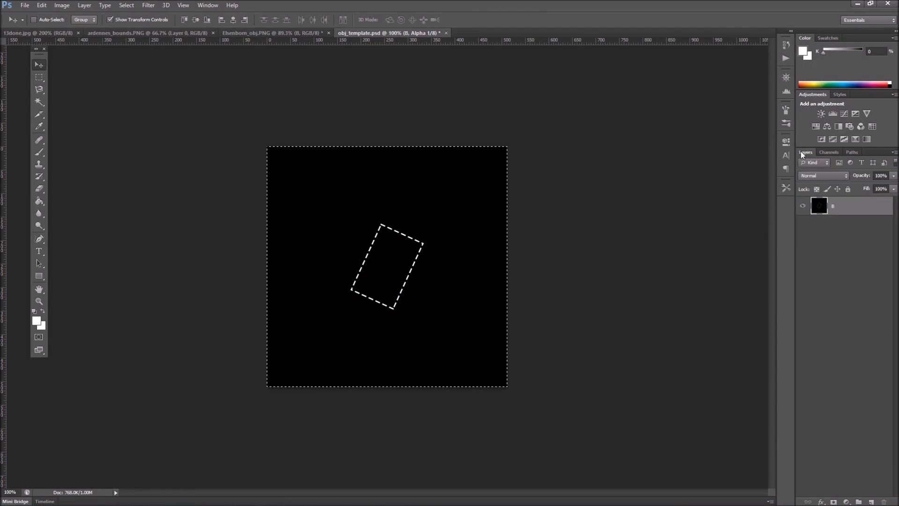
Step: Save a copy to the Desktop as b.tga in Targa format with alpha channels at 32 bits/pixel, uncompressed
{"action": "left_click", "coordinate": [24, 6]}
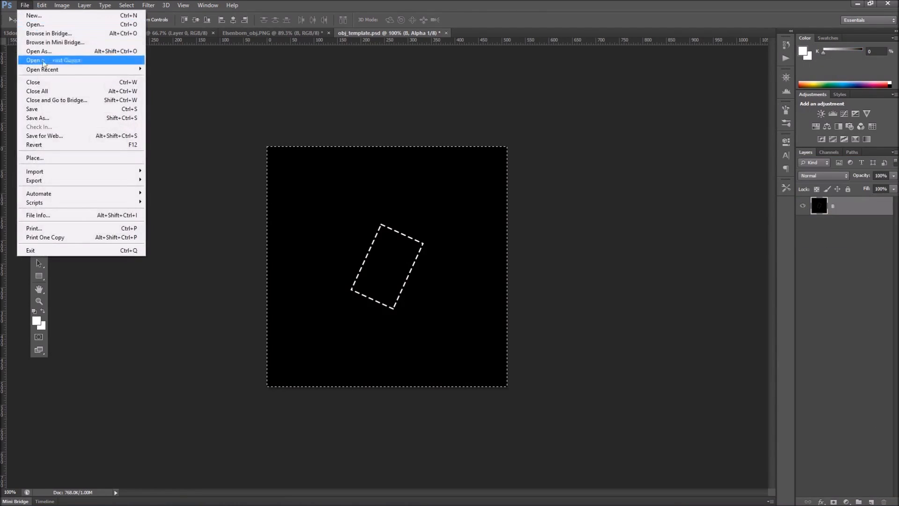
{"action": "left_click", "coordinate": [58, 118]}
{"action": "type", "text": "b"}
{"action": "key", "text": "Tab"}
{"action": "key", "text": "t"}
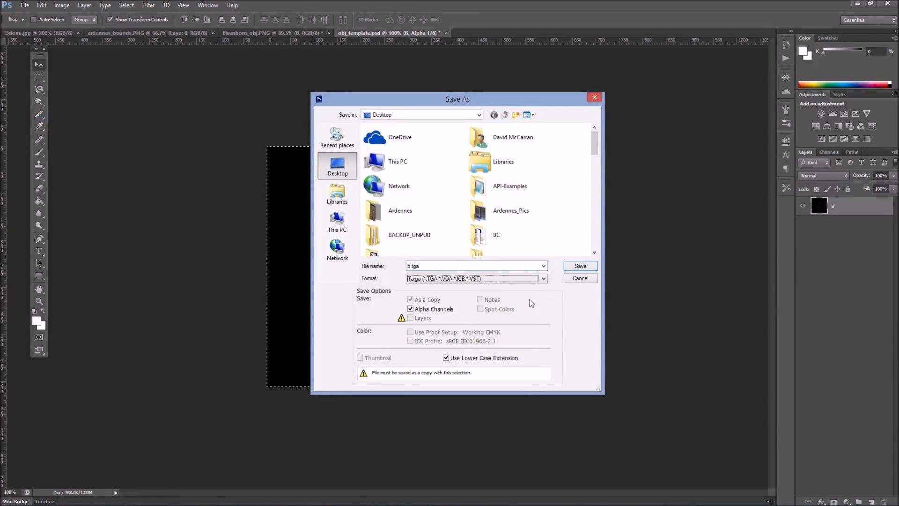
{"action": "left_click", "coordinate": [566, 265]}
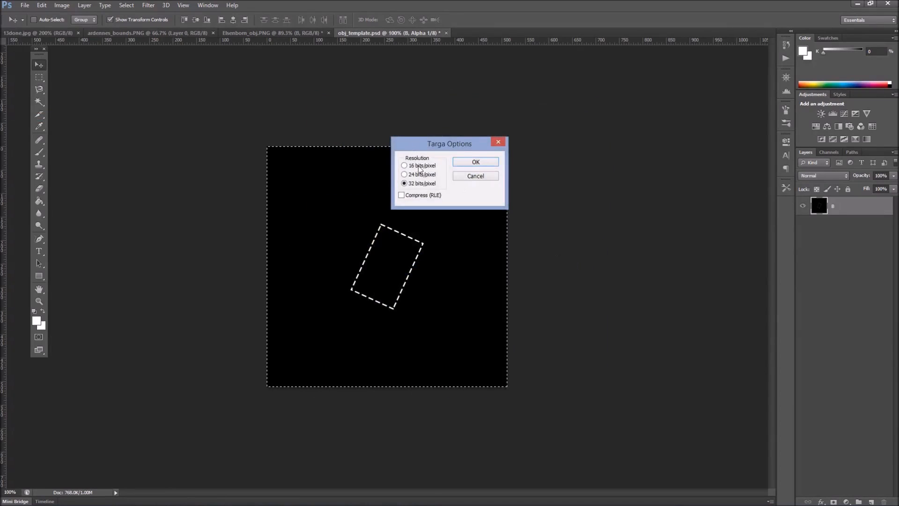
{"action": "left_click", "coordinate": [488, 166]}
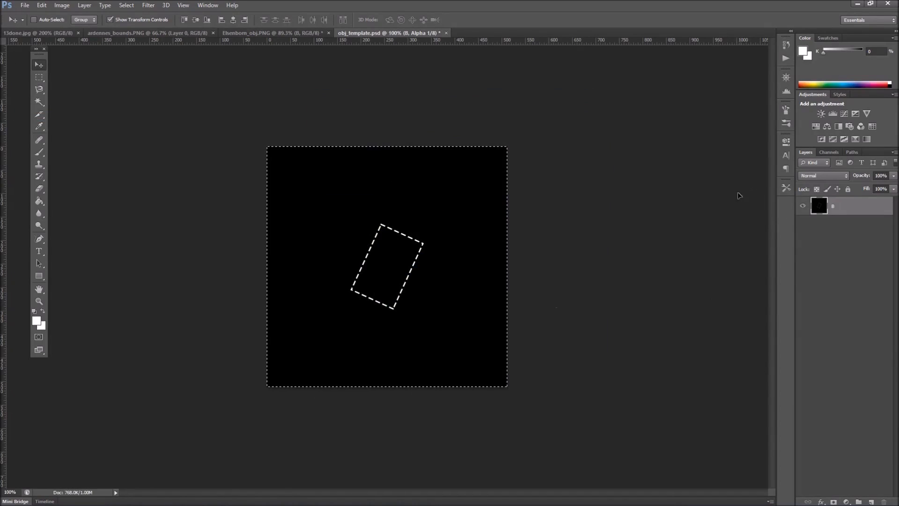
{"action": "mouse_move", "coordinate": [290, 504]}
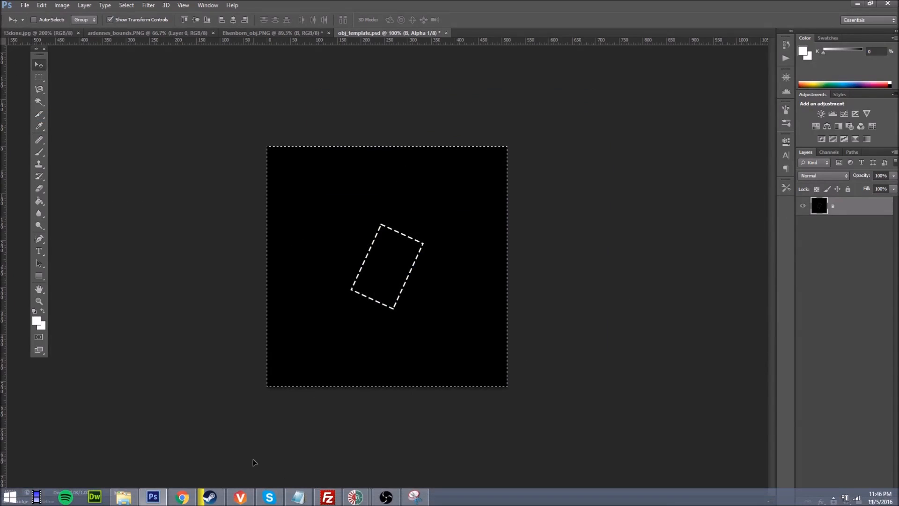
{"action": "mouse_move", "coordinate": [390, 499]}
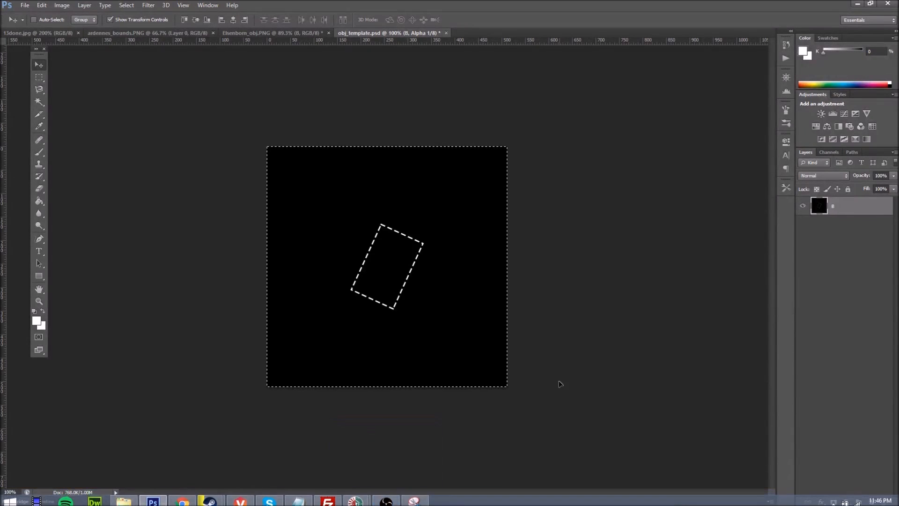
{"action": "mouse_move", "coordinate": [422, 505]}
{"action": "left_click", "coordinate": [385, 497]}
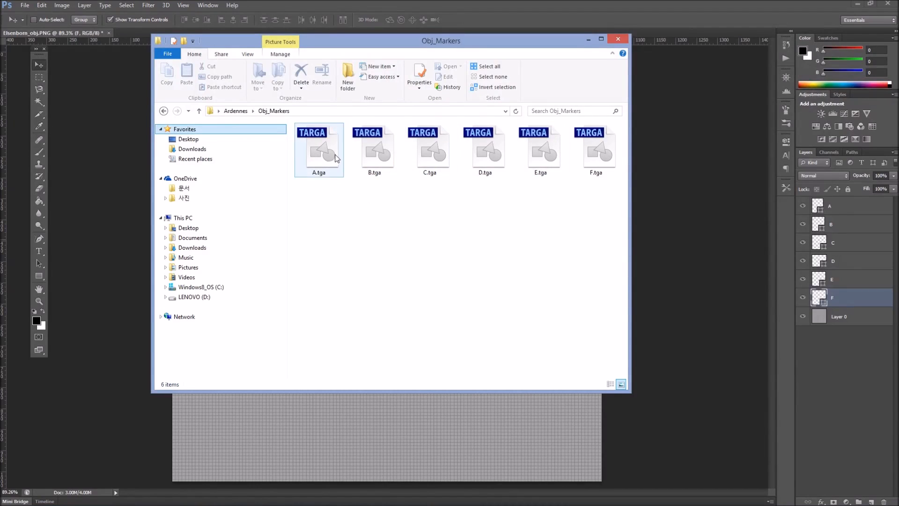
Step: Switch to the Unreal Editor with WF-ElsenbornRidge open and dismiss the pending texture import
{"action": "key", "text": "alt+Tab"}
{"action": "key", "text": "alt+Tab"}
{"action": "key", "text": "alt+Tab"}
{"action": "key", "text": "alt+Tab"}
{"action": "key", "text": "alt+Tab"}
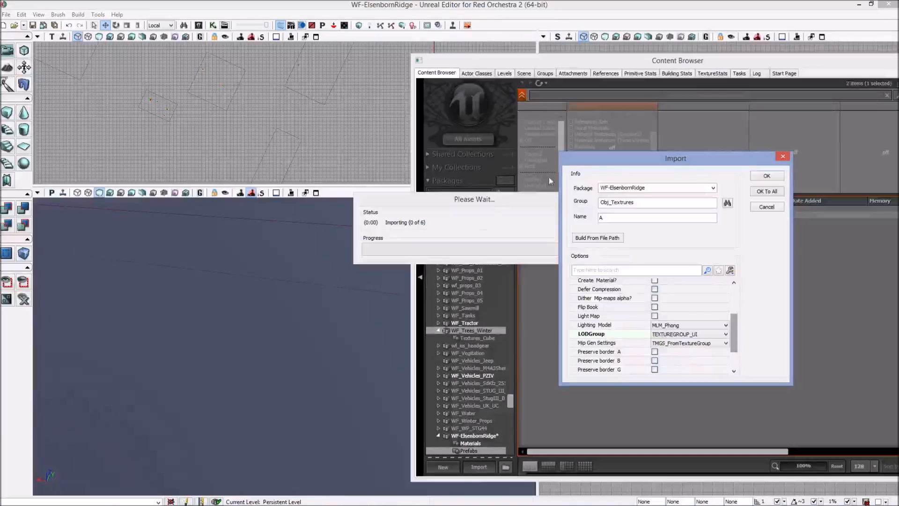
{"action": "left_click", "coordinate": [781, 176]}
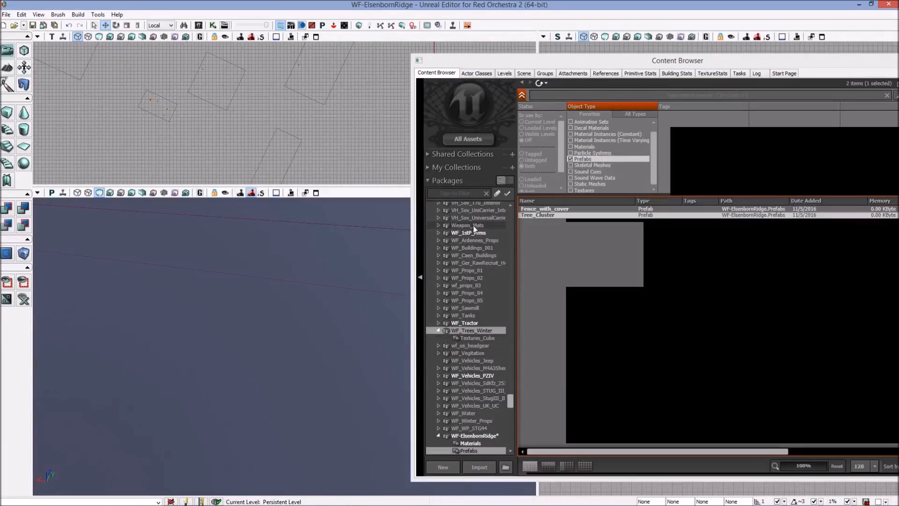
Step: Choose the six files A.tga through F.tga from the Desktop's Ardennes\Obj_Markers folder for import
{"action": "left_click", "coordinate": [484, 467]}
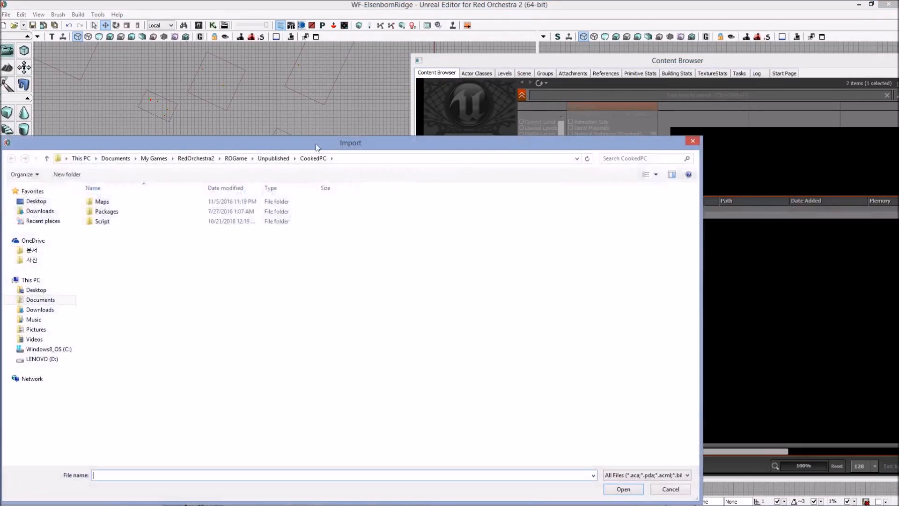
{"action": "left_click_drag", "start_coordinate": [165, 139], "coordinate": [274, 87]}
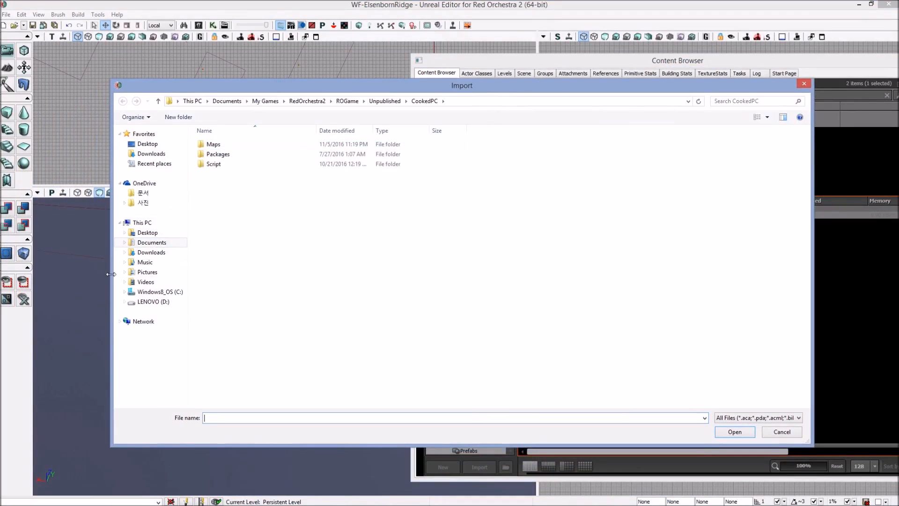
{"action": "left_click", "coordinate": [147, 232]}
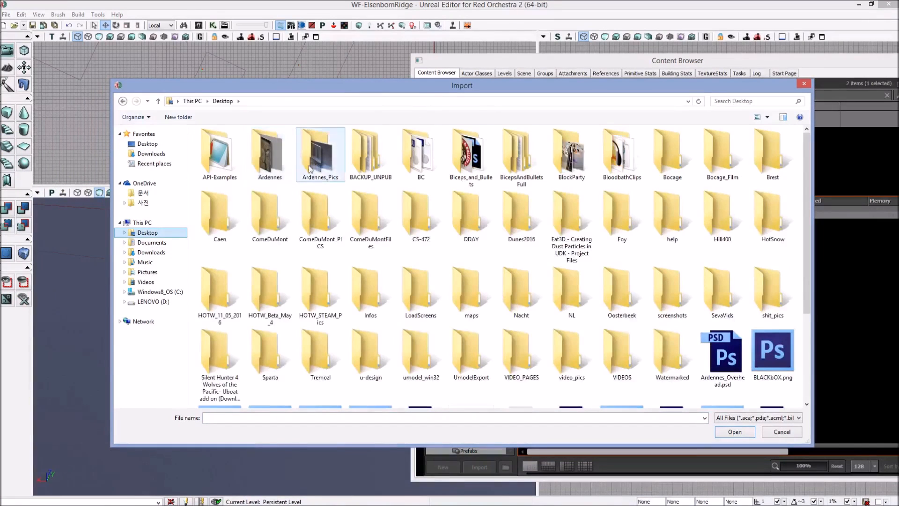
{"action": "double_click", "coordinate": [280, 170]}
{"action": "double_click", "coordinate": [413, 158]}
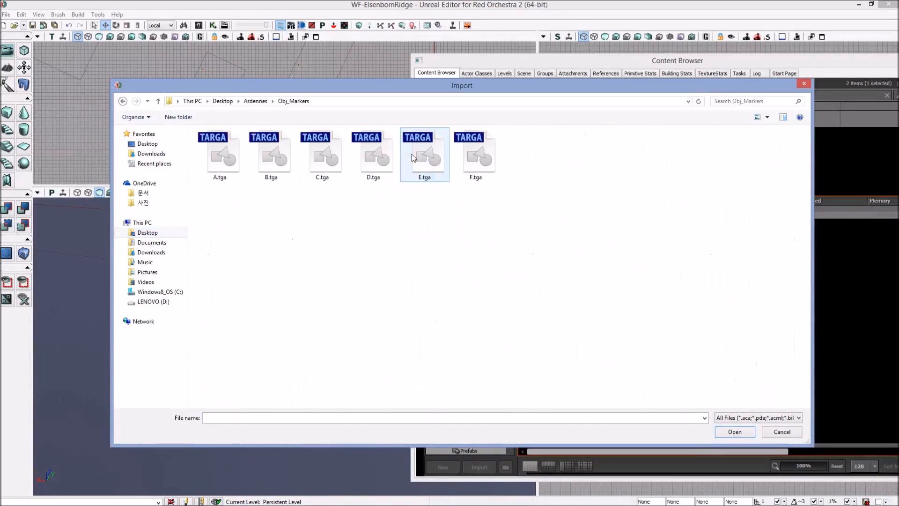
{"action": "left_click_drag", "start_coordinate": [554, 209], "coordinate": [222, 153]}
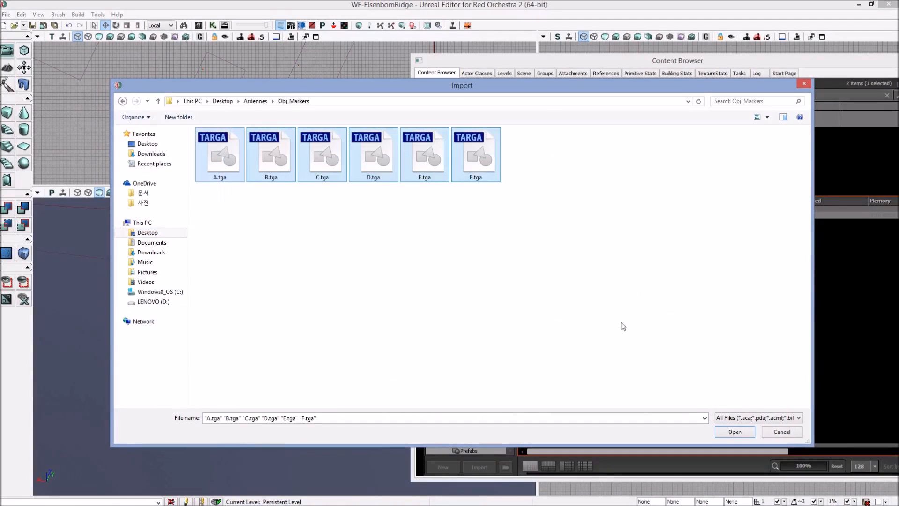
{"action": "left_click", "coordinate": [733, 432]}
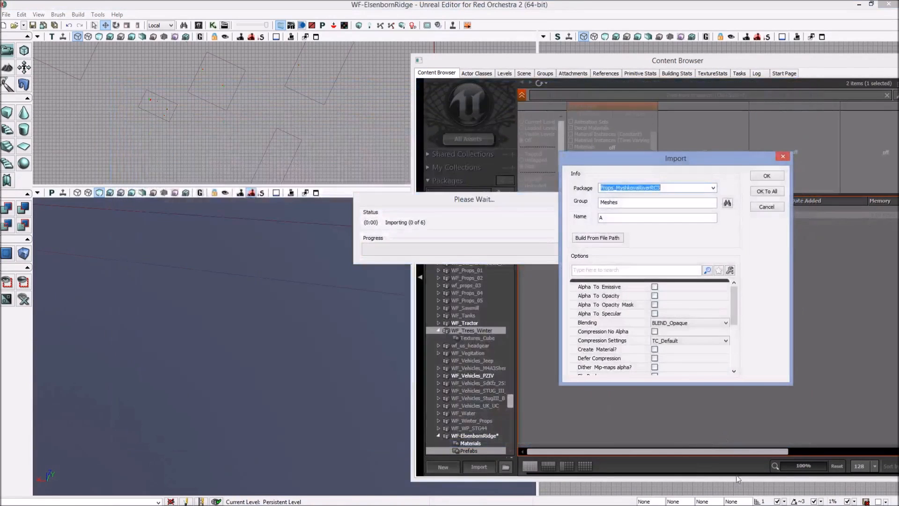
Step: Set the import package to WF-ElsenbornRidge and the group to Obj_textures, keeping the name A
{"action": "type", "text": "WF-Elsen"}
{"action": "key", "text": "Down"}
{"action": "key", "text": "Tab"}
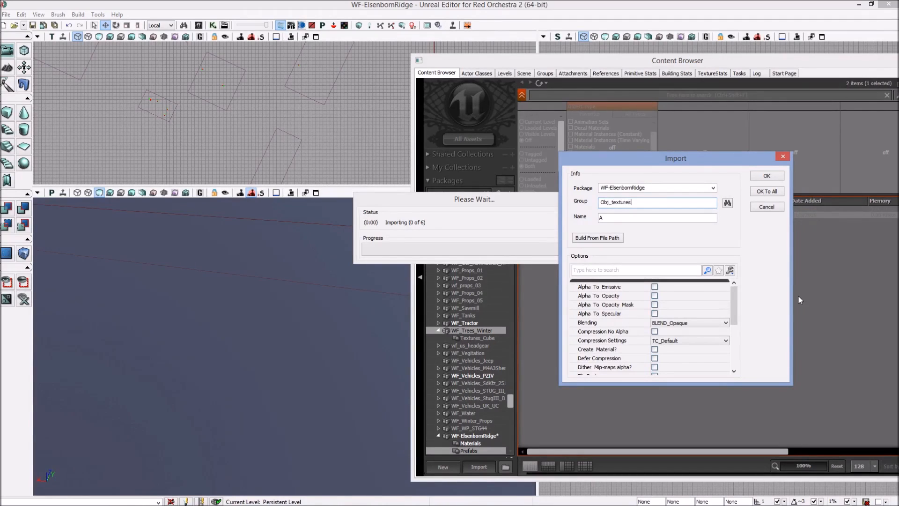
{"action": "key", "text": "Tab"}
{"action": "key", "text": "Tab"}
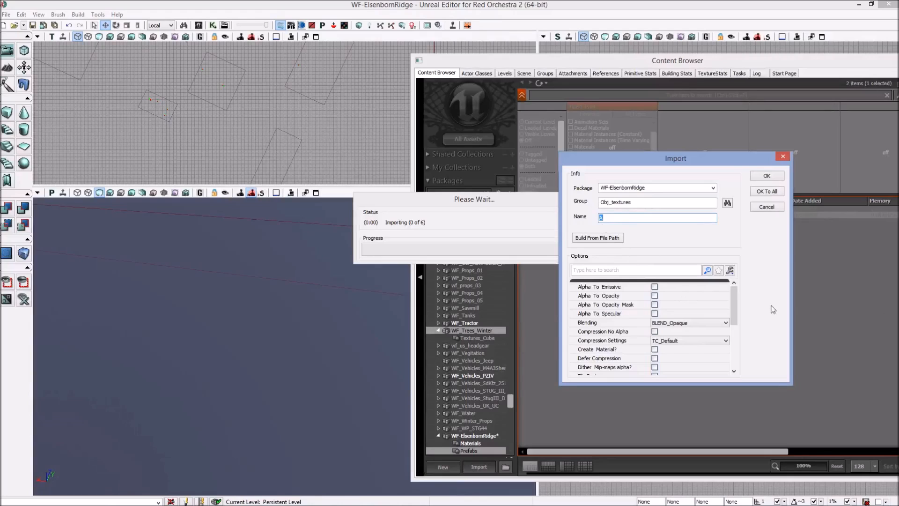
Step: Set the import's LODGroup to TEXTUREGROUP_UI
{"action": "left_click_drag", "start_coordinate": [732, 298], "coordinate": [733, 322]}
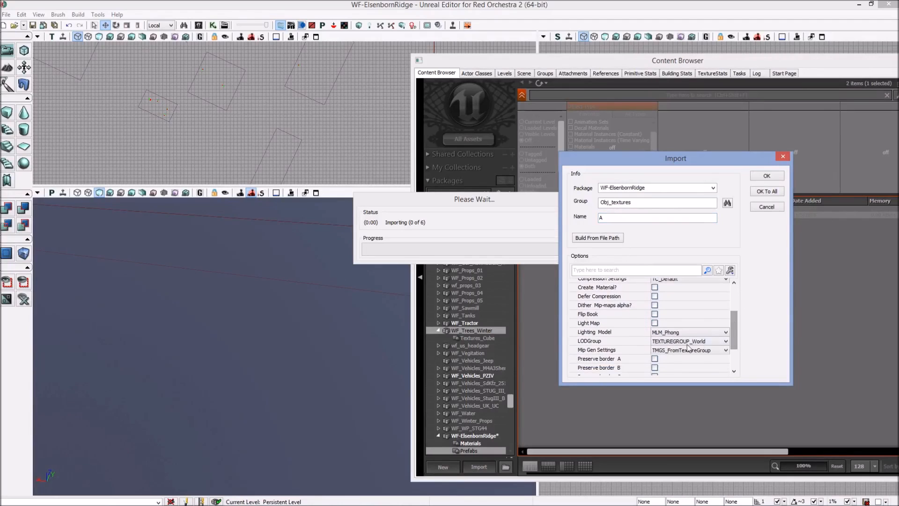
{"action": "left_click", "coordinate": [665, 340]}
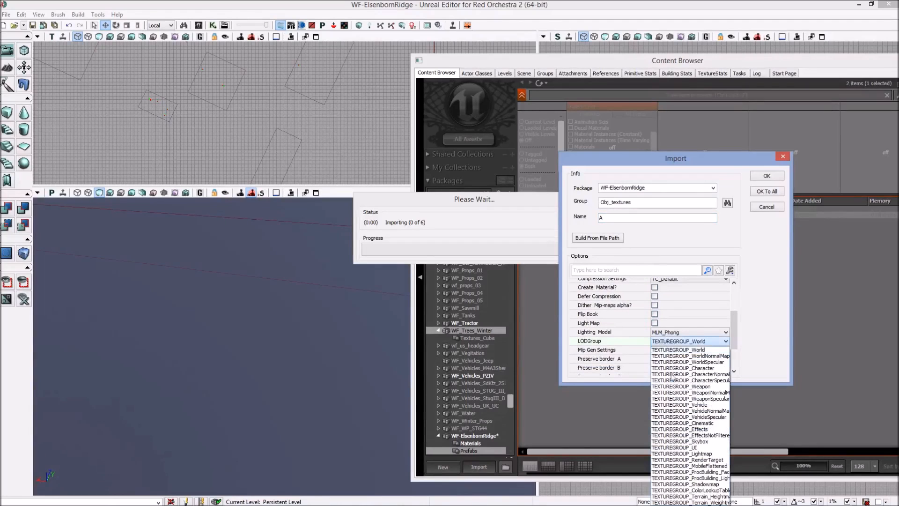
{"action": "left_click", "coordinate": [699, 447]}
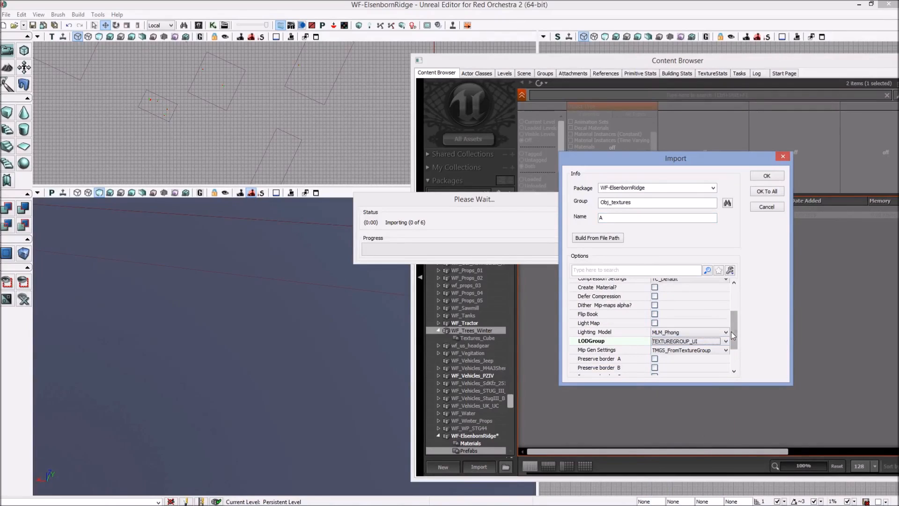
Step: Enable Alpha To Opacity and import all six objective textures with these settings
{"action": "left_click_drag", "start_coordinate": [732, 330], "coordinate": [730, 301]}
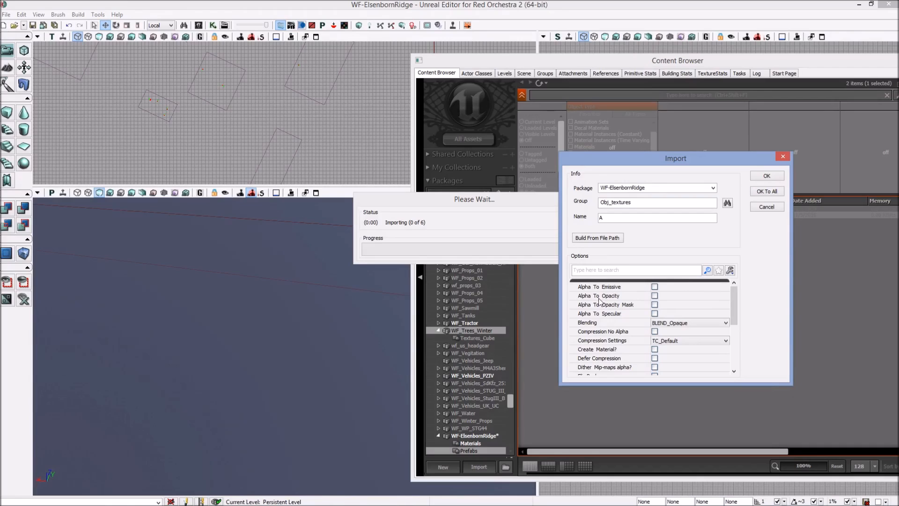
{"action": "left_click", "coordinate": [655, 296]}
{"action": "scroll", "coordinate": [737, 295], "scroll_direction": "down", "scroll_amount": 3}
{"action": "scroll", "coordinate": [735, 290], "scroll_direction": "up", "scroll_amount": 3}
{"action": "left_click", "coordinate": [767, 176]}
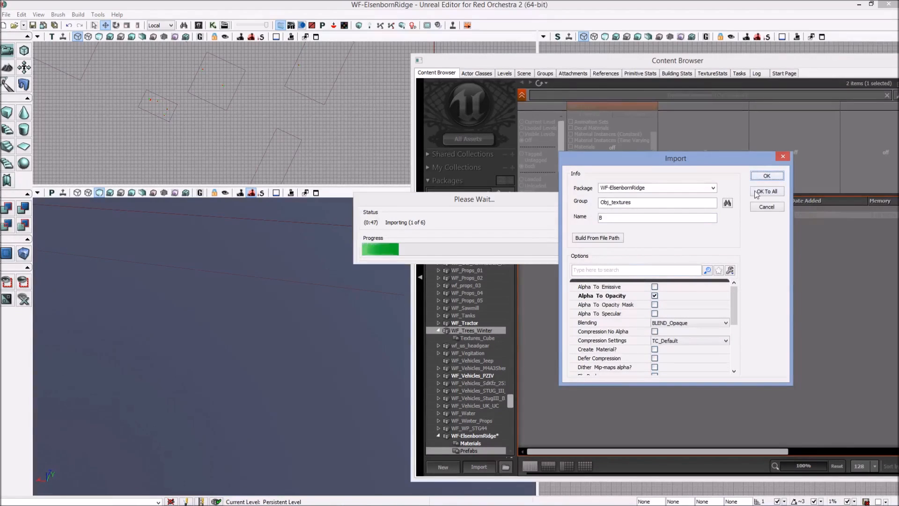
{"action": "left_click", "coordinate": [756, 192]}
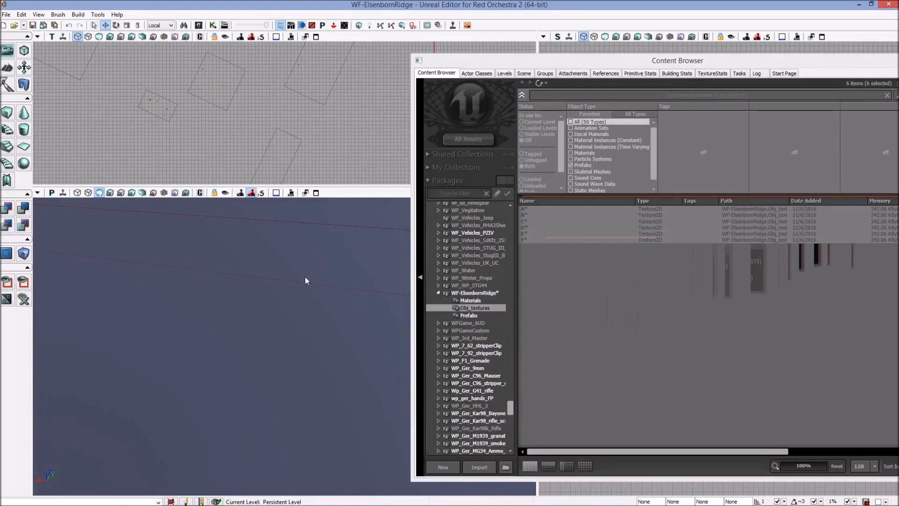
Step: Look through the objective volumes in the top view and check the properties of the tall, narrow ROPlaceableVolume_2
{"action": "left_click_drag", "start_coordinate": [254, 164], "coordinate": [242, 114]}
{"action": "scroll", "coordinate": [243, 113], "scroll_direction": "up", "scroll_amount": 4}
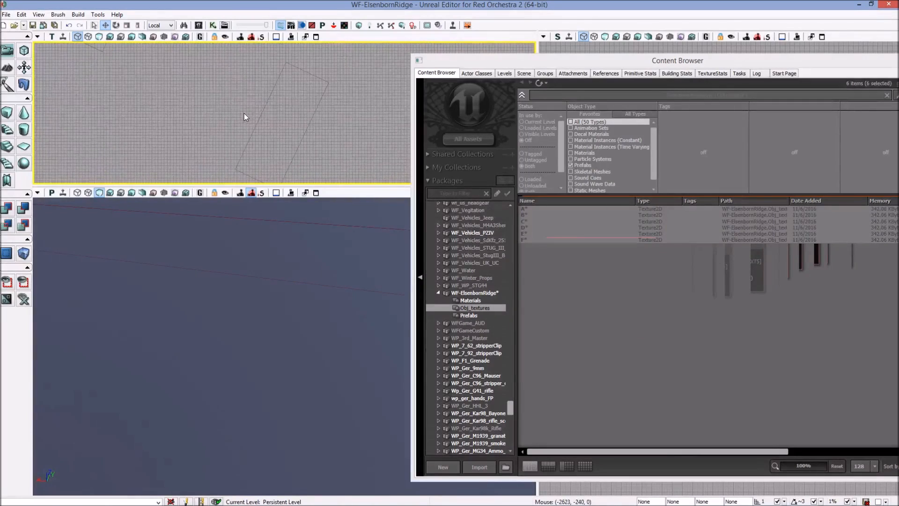
{"action": "left_click", "coordinate": [262, 138]}
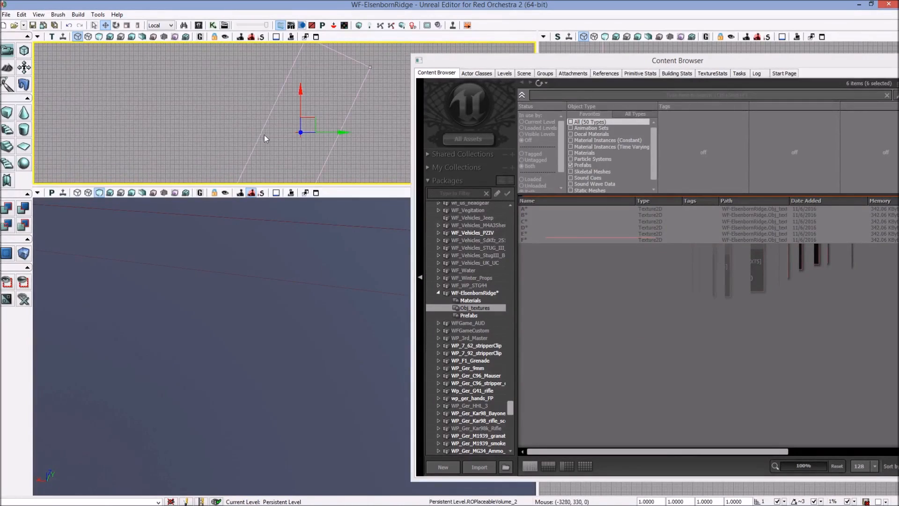
{"action": "left_click_drag", "start_coordinate": [274, 161], "coordinate": [248, 167]}
{"action": "scroll", "coordinate": [285, 112], "scroll_direction": "down", "scroll_amount": 2}
{"action": "scroll", "coordinate": [283, 132], "scroll_direction": "down", "scroll_amount": 3}
{"action": "left_click", "coordinate": [222, 113]}
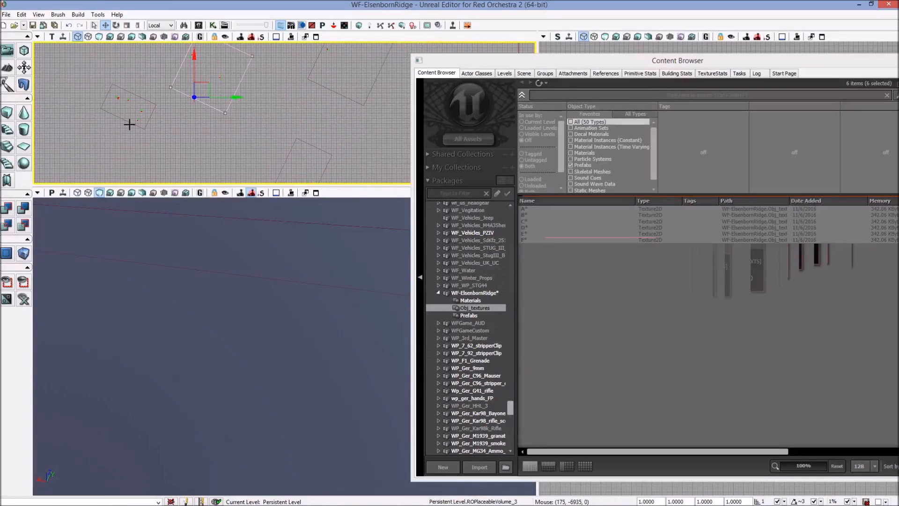
{"action": "left_click_drag", "start_coordinate": [198, 135], "coordinate": [168, 104]}
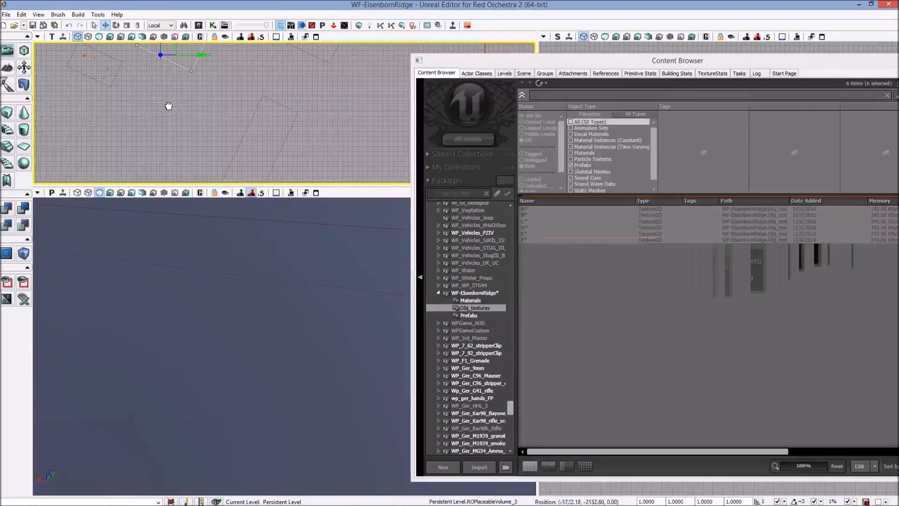
{"action": "left_click", "coordinate": [247, 132]}
{"action": "left_click_drag", "start_coordinate": [313, 133], "coordinate": [351, 163]}
{"action": "scroll", "coordinate": [343, 123], "scroll_direction": "down", "scroll_amount": 8}
{"action": "scroll", "coordinate": [341, 157], "scroll_direction": "up", "scroll_amount": 4}
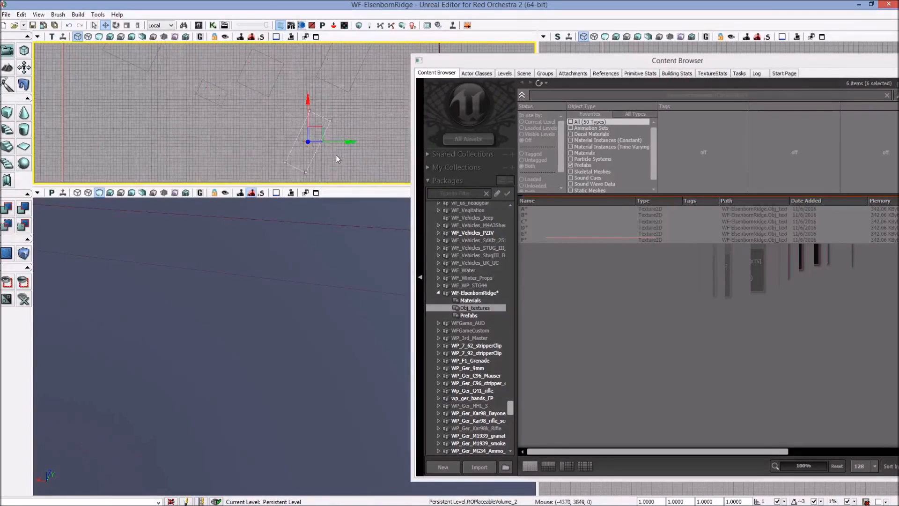
{"action": "key", "text": "F4"}
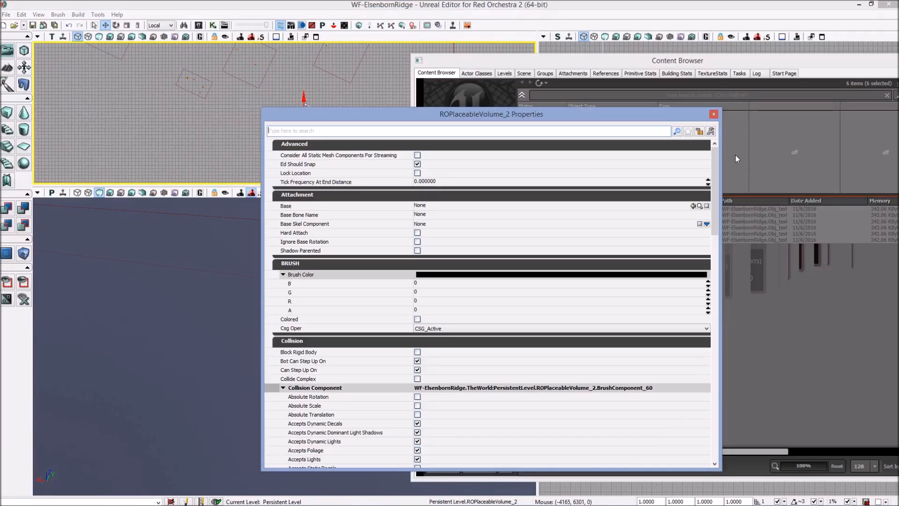
{"action": "left_click", "coordinate": [712, 114]}
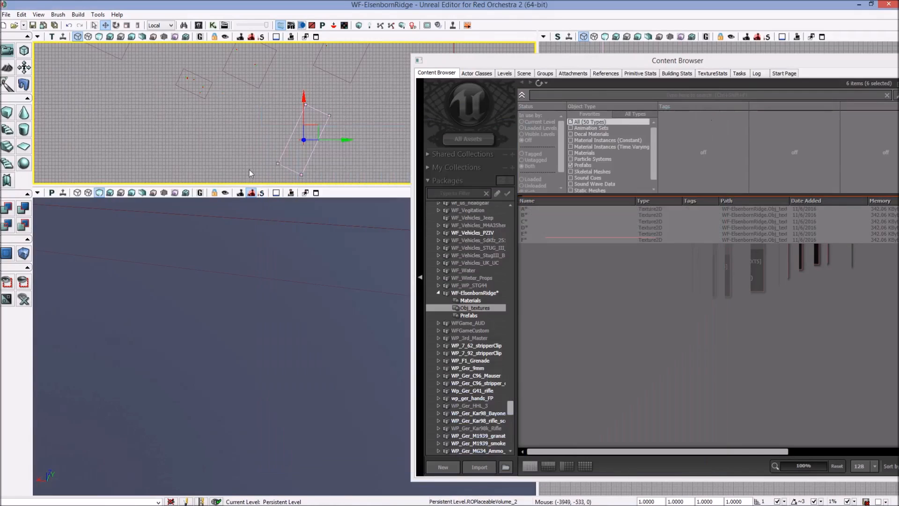
{"action": "right_click", "coordinate": [284, 146]}
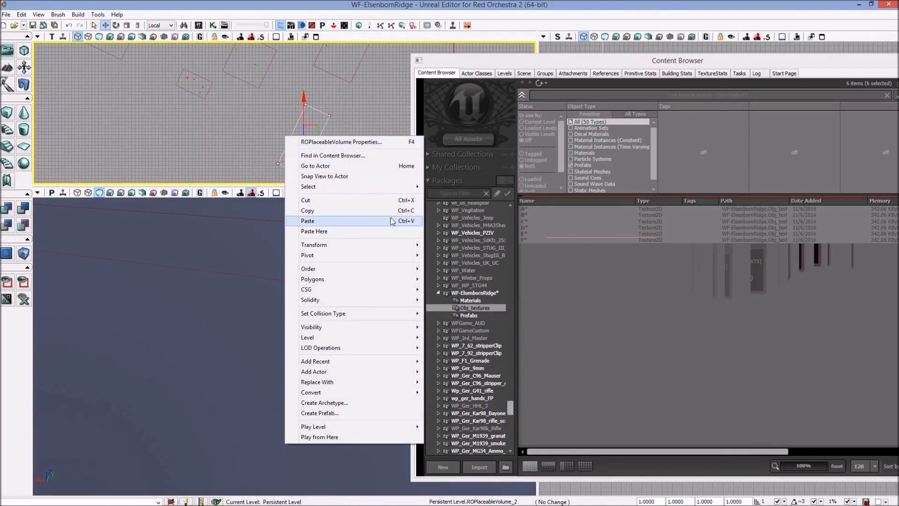
{"action": "mouse_move", "coordinate": [384, 247]}
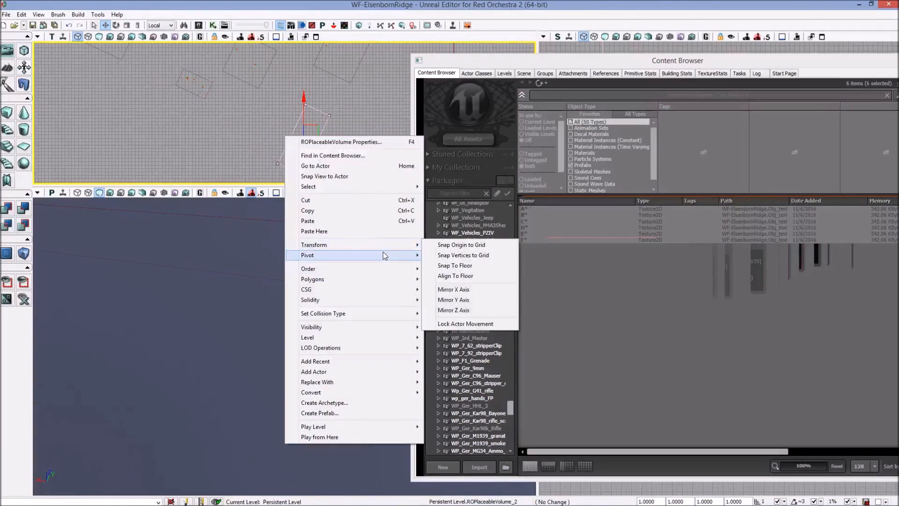
{"action": "mouse_move", "coordinate": [380, 331]}
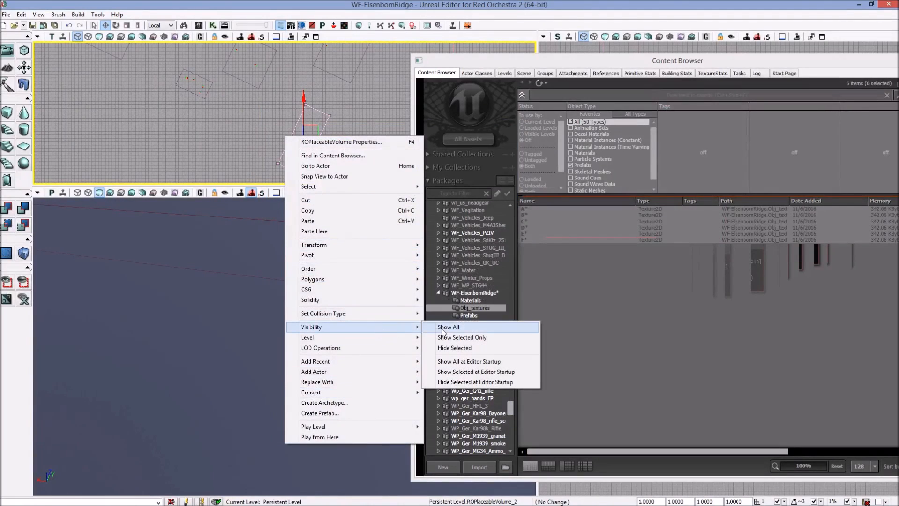
{"action": "left_click", "coordinate": [38, 37]}
{"action": "mouse_move", "coordinate": [168, 38]}
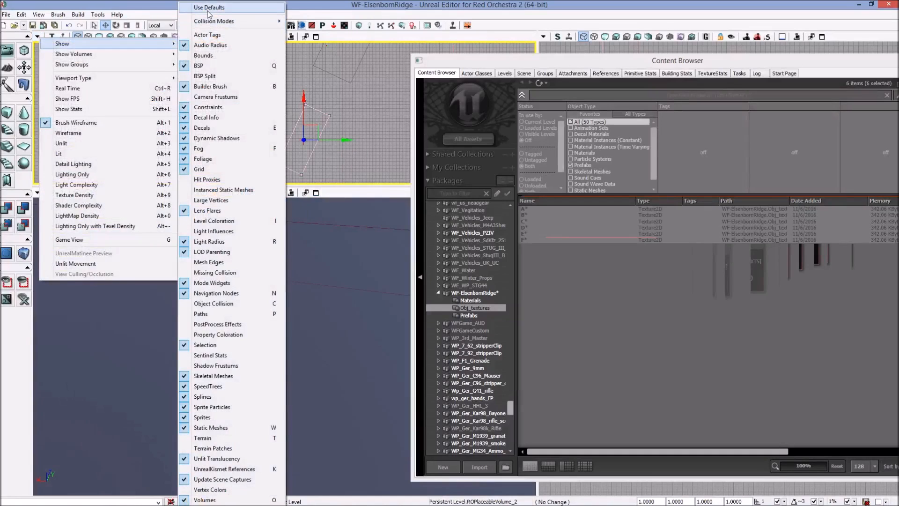
{"action": "left_click", "coordinate": [311, 115]}
Step: Make all hidden actors in the level visible again
{"action": "right_click", "coordinate": [282, 150]}
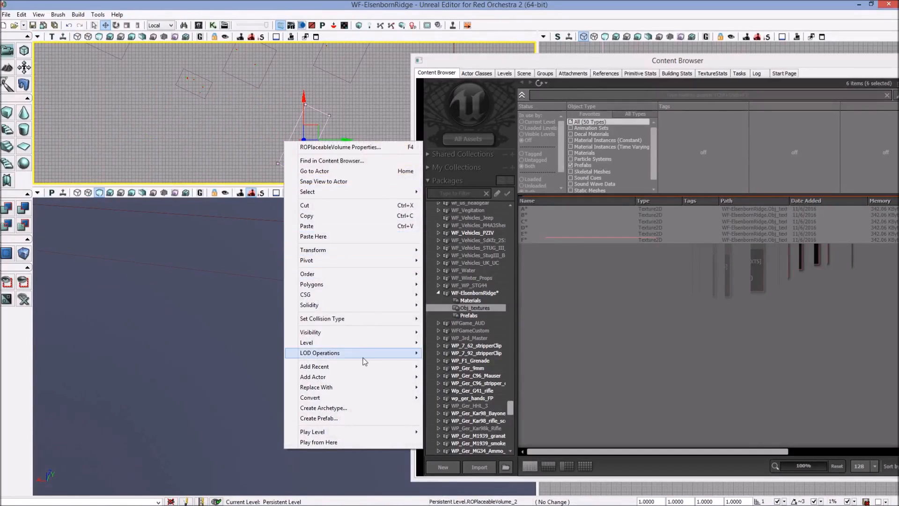
{"action": "mouse_move", "coordinate": [400, 333]}
{"action": "left_click", "coordinate": [439, 332]}
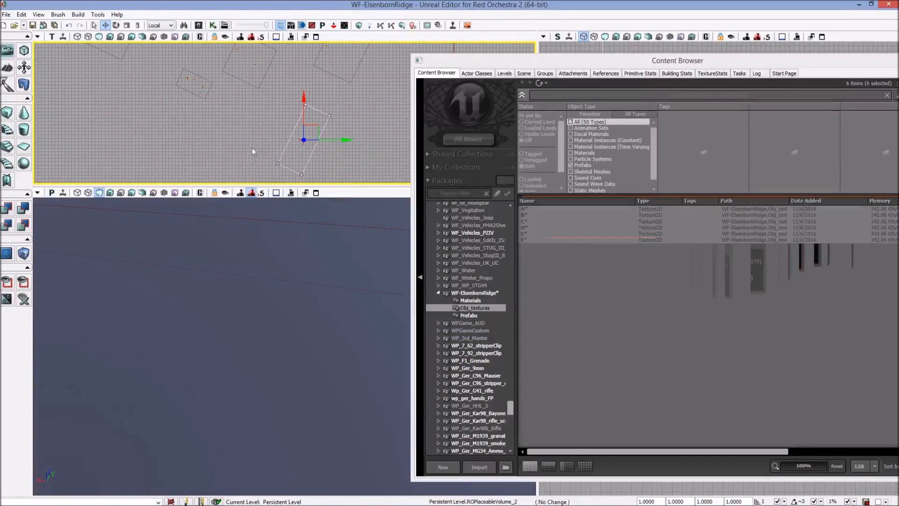
Step: Select the ROObjective_2 actor near the tall, narrow volume in the top view and open its properties
{"action": "left_click_drag", "start_coordinate": [251, 148], "coordinate": [232, 106]}
{"action": "scroll", "coordinate": [285, 125], "scroll_direction": "up", "scroll_amount": 8}
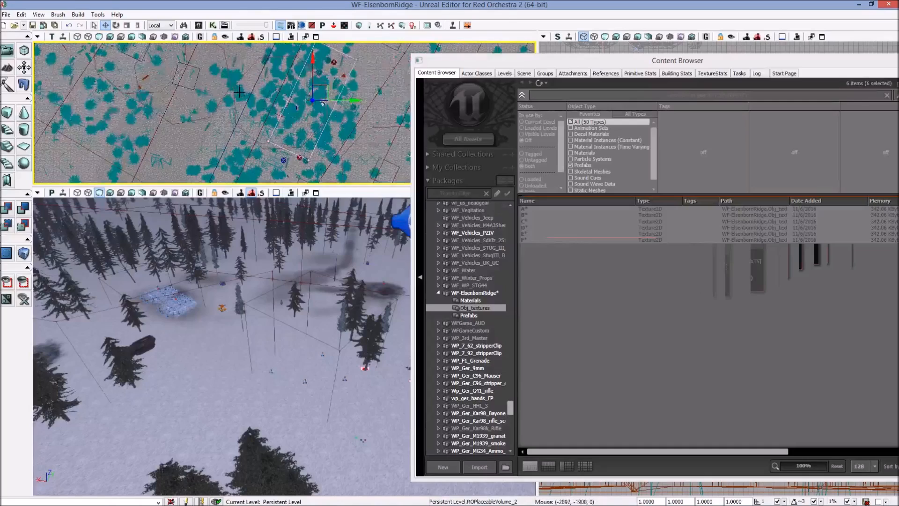
{"action": "scroll", "coordinate": [285, 125], "scroll_direction": "down", "scroll_amount": 5}
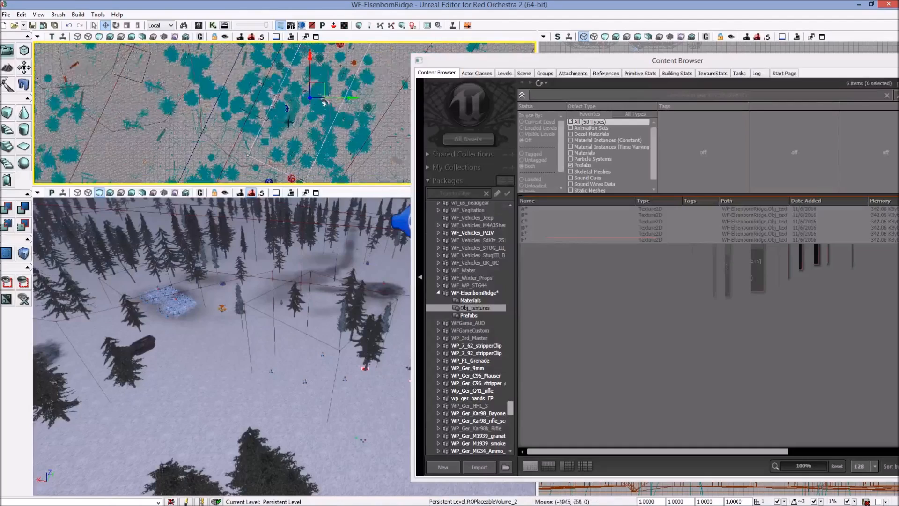
{"action": "left_click_drag", "start_coordinate": [261, 142], "coordinate": [225, 99]}
{"action": "scroll", "coordinate": [269, 129], "scroll_direction": "down", "scroll_amount": 4}
{"action": "scroll", "coordinate": [225, 100], "scroll_direction": "up", "scroll_amount": 2}
{"action": "scroll", "coordinate": [225, 100], "scroll_direction": "up", "scroll_amount": 8}
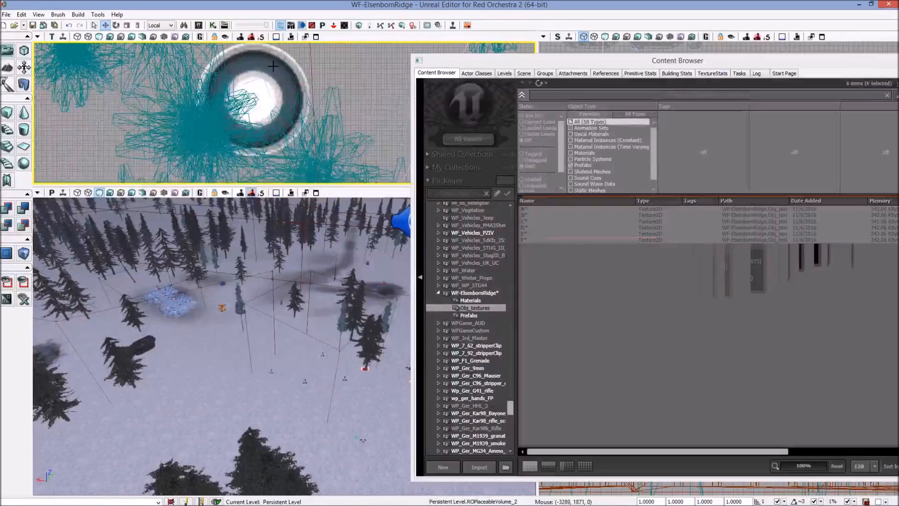
{"action": "left_click", "coordinate": [257, 75]}
{"action": "key", "text": "F4"}
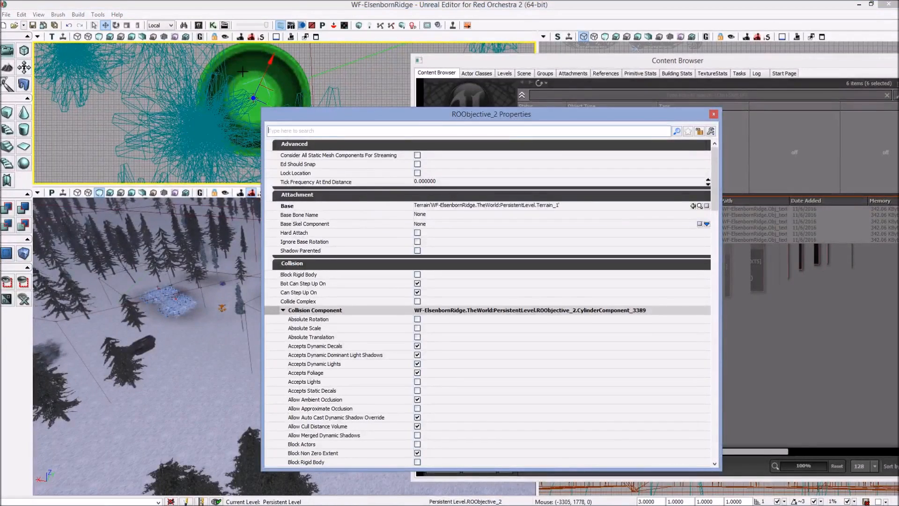
Step: Filter the objective's properties by "text" and assign texture A from Obj_textures as its Map Zone Texture
{"action": "left_click", "coordinate": [317, 132]}
{"action": "type", "text": "text"}
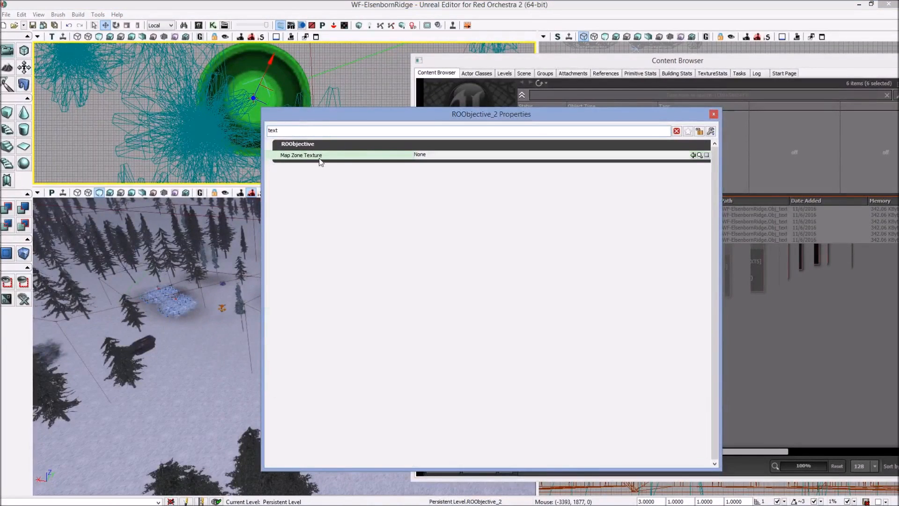
{"action": "left_click_drag", "start_coordinate": [554, 114], "coordinate": [359, 97]}
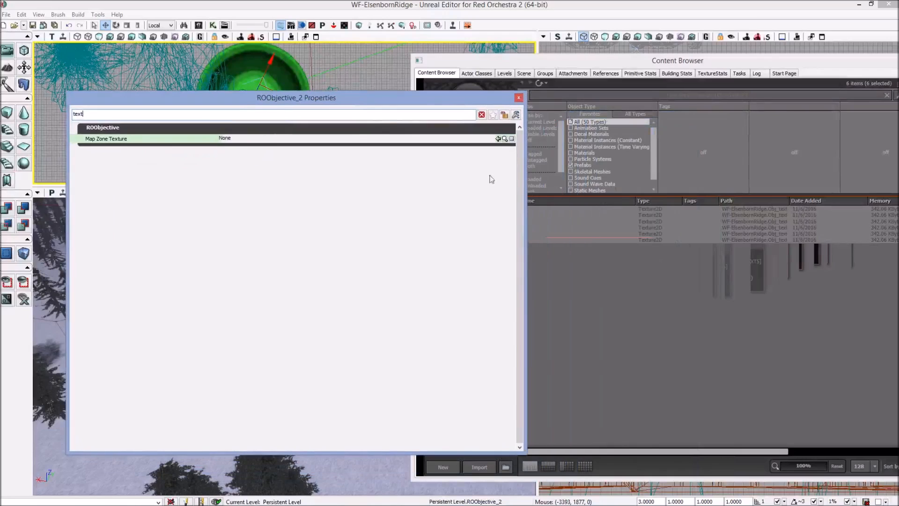
{"action": "left_click", "coordinate": [572, 213]}
{"action": "left_click", "coordinate": [409, 167]}
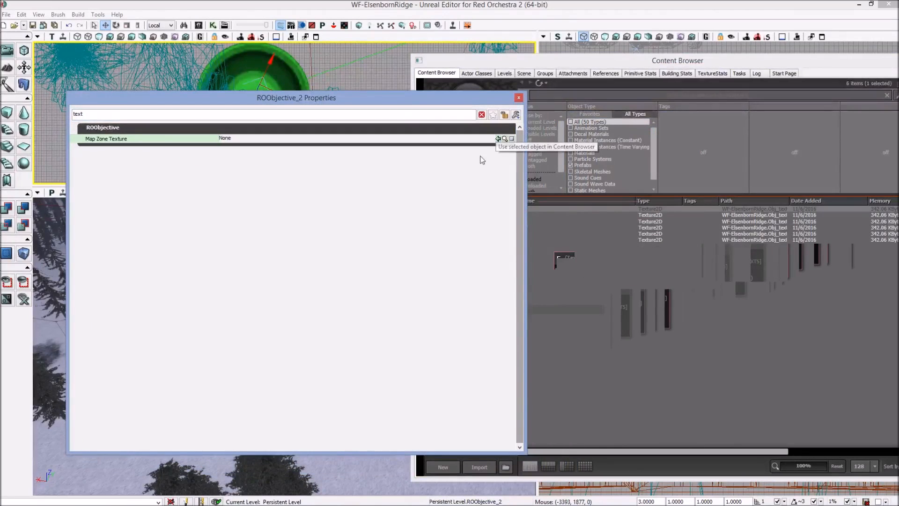
{"action": "left_click", "coordinate": [497, 139]}
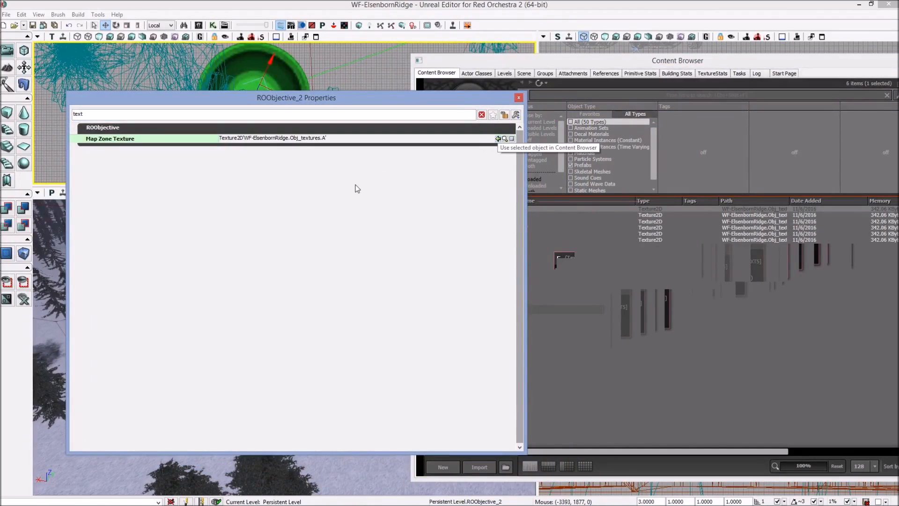
Step: Find the ROObjective_1 actor in the top view and open its properties
{"action": "left_click", "coordinate": [519, 98]}
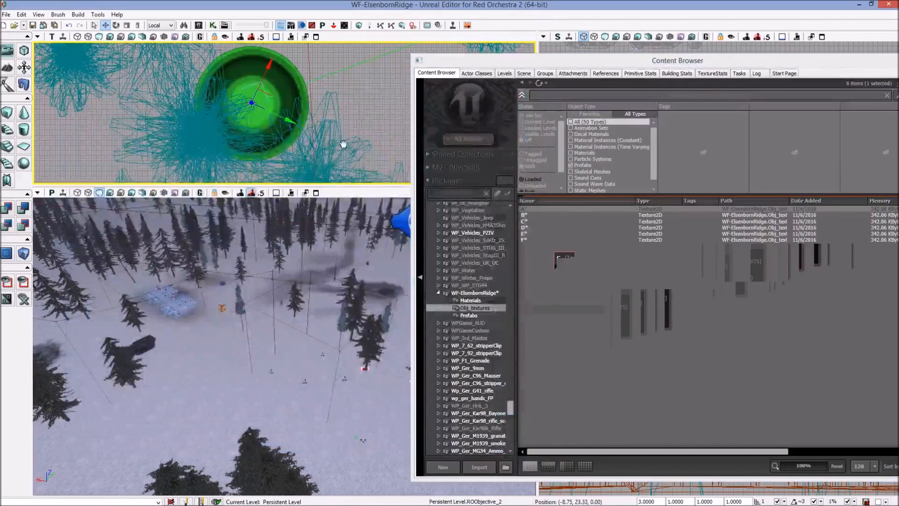
{"action": "scroll", "coordinate": [319, 160], "scroll_direction": "down", "scroll_amount": 4}
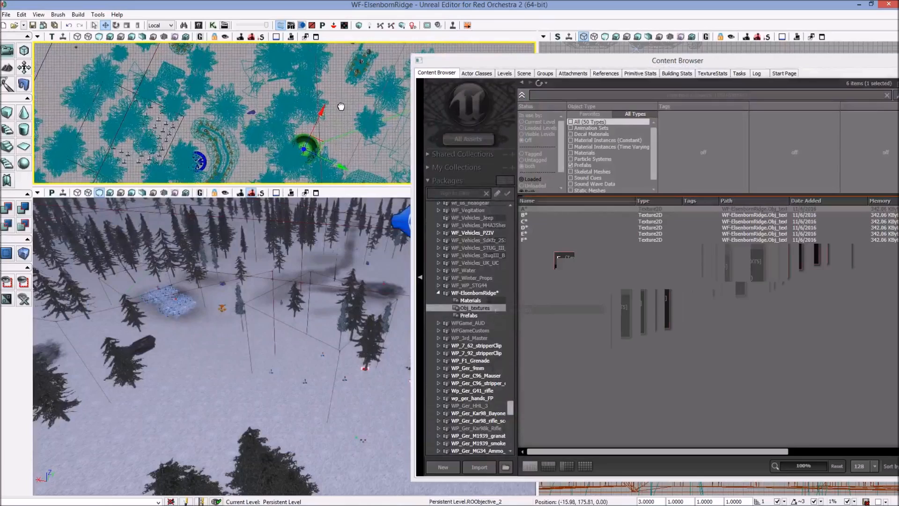
{"action": "scroll", "coordinate": [295, 162], "scroll_direction": "down", "scroll_amount": 4}
{"action": "left_click_drag", "start_coordinate": [301, 82], "coordinate": [267, 69]}
{"action": "scroll", "coordinate": [240, 116], "scroll_direction": "up", "scroll_amount": 6}
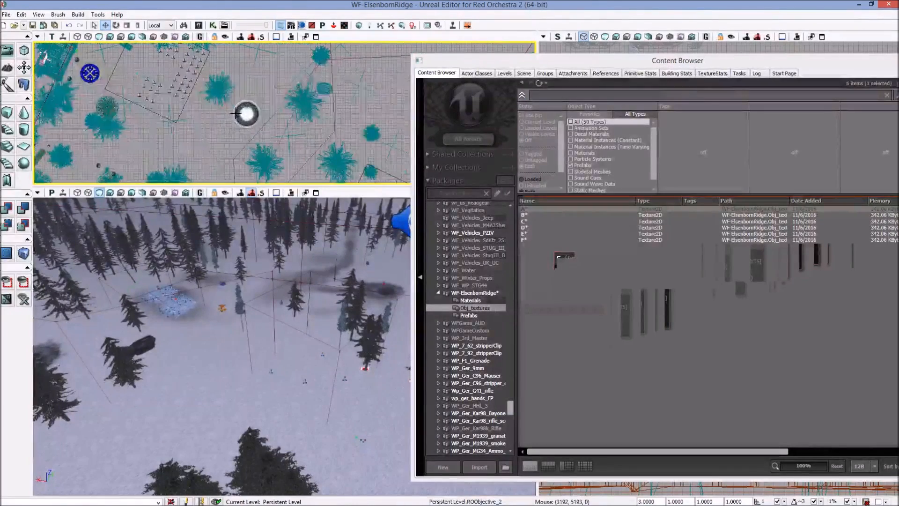
{"action": "double_click", "coordinate": [244, 117]}
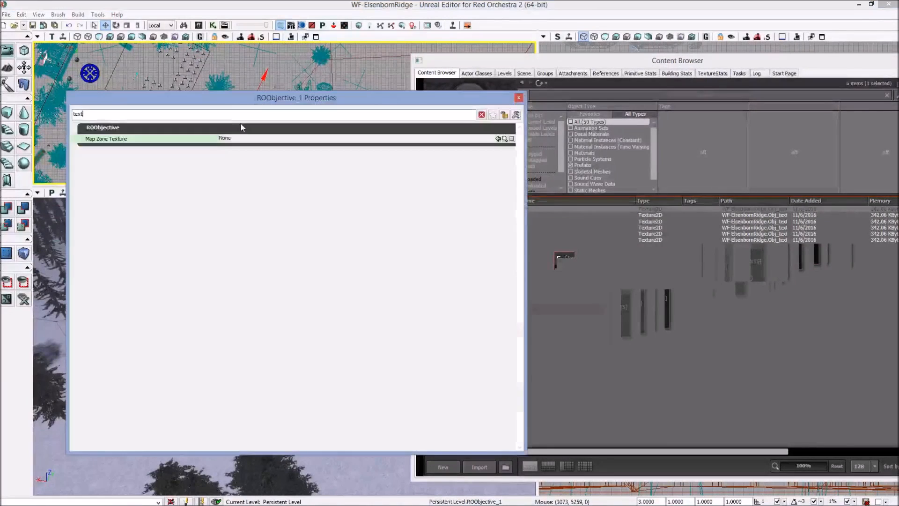
Step: Assign texture B from Obj_textures as the Map Zone Texture of ROObjective_1
{"action": "left_click", "coordinate": [555, 213]}
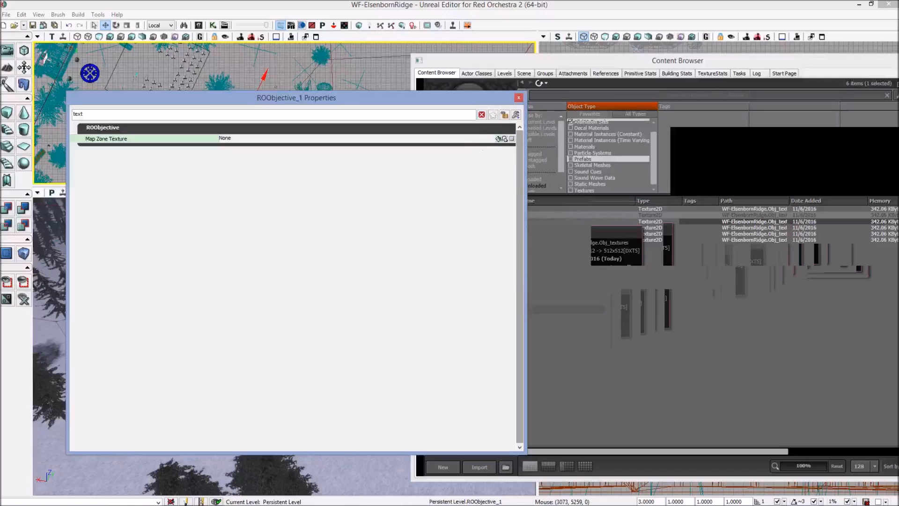
{"action": "left_click", "coordinate": [497, 138]}
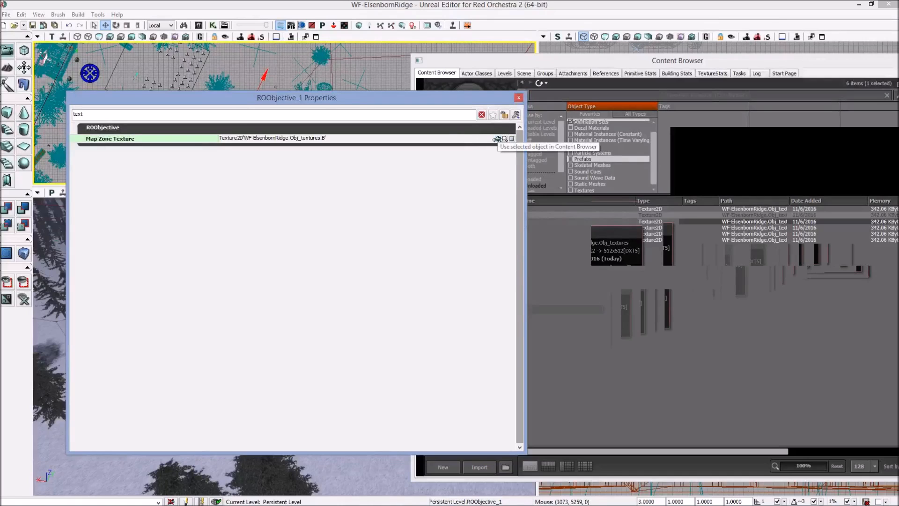
{"action": "left_click", "coordinate": [519, 98]}
Step: Look over the top view to examine how the objectives and their surrounding volumes are laid out
{"action": "scroll", "coordinate": [189, 137], "scroll_direction": "down", "scroll_amount": 8}
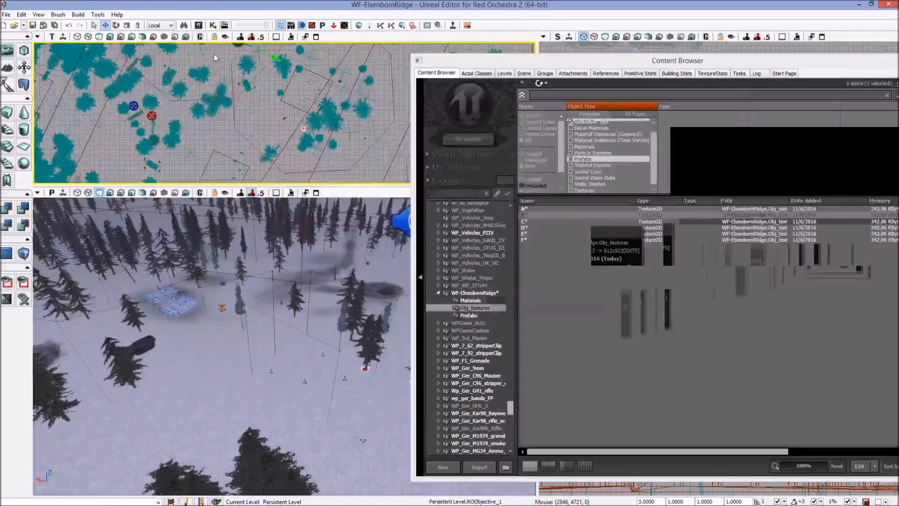
{"action": "scroll", "coordinate": [208, 85], "scroll_direction": "up", "scroll_amount": 8}
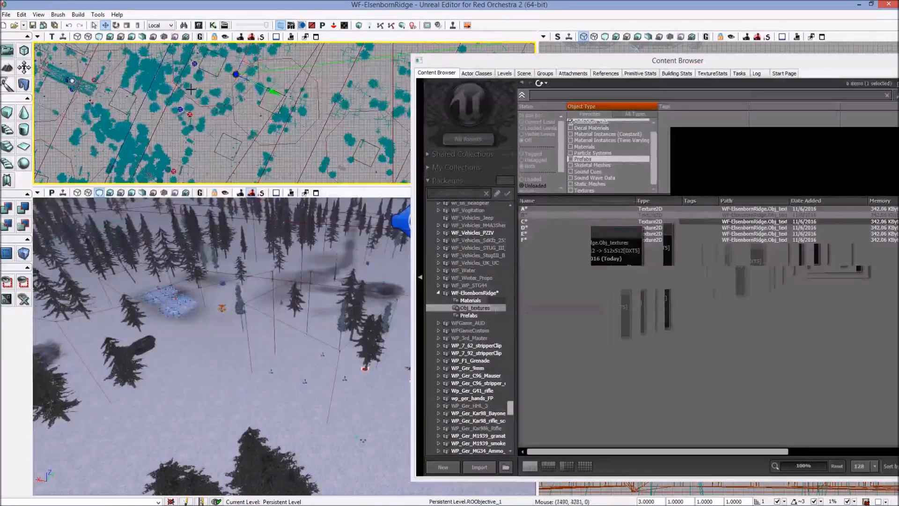
{"action": "scroll", "coordinate": [227, 136], "scroll_direction": "up", "scroll_amount": 4}
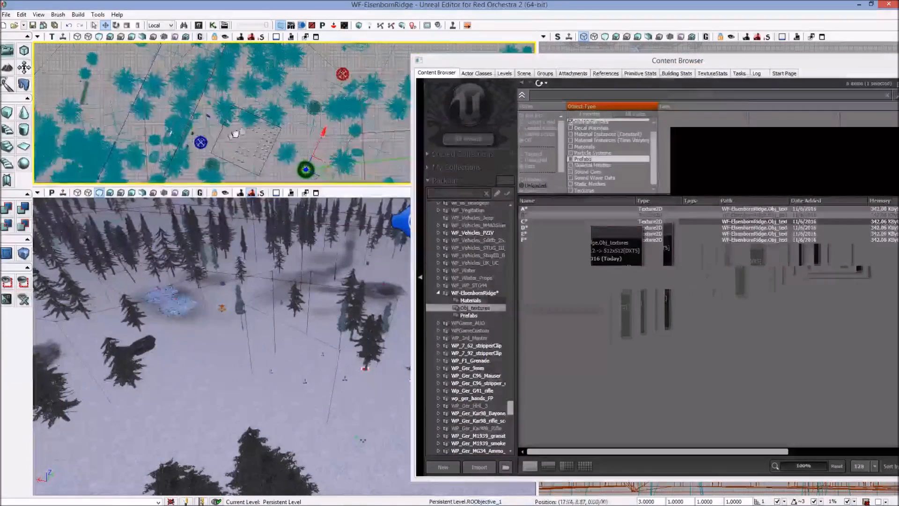
{"action": "left_click_drag", "start_coordinate": [226, 136], "coordinate": [277, 94]}
{"action": "scroll", "coordinate": [279, 94], "scroll_direction": "down", "scroll_amount": 5}
{"action": "scroll", "coordinate": [279, 92], "scroll_direction": "down", "scroll_amount": 2}
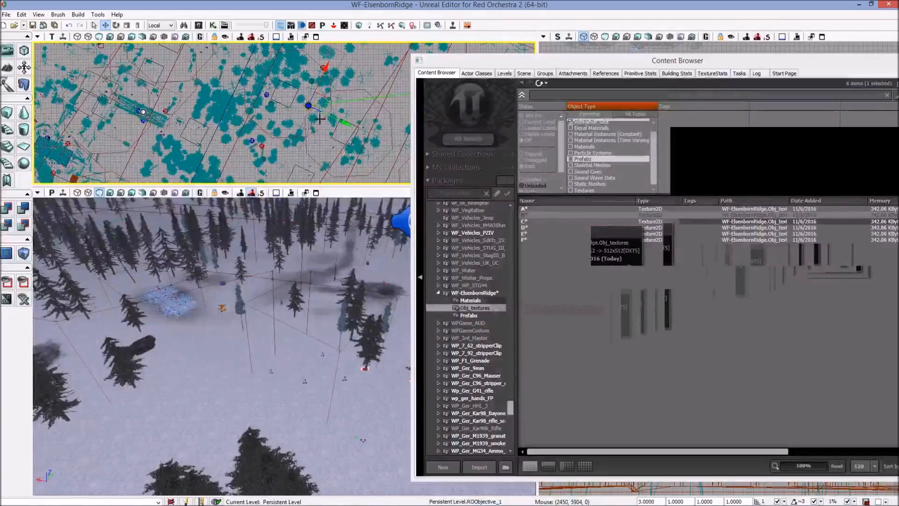
{"action": "left_click_drag", "start_coordinate": [274, 112], "coordinate": [287, 136]}
{"action": "scroll", "coordinate": [287, 135], "scroll_direction": "up", "scroll_amount": 3}
{"action": "scroll", "coordinate": [287, 135], "scroll_direction": "down", "scroll_amount": 4}
{"action": "scroll", "coordinate": [290, 126], "scroll_direction": "up", "scroll_amount": 3}
{"action": "scroll", "coordinate": [295, 122], "scroll_direction": "up", "scroll_amount": 3}
{"action": "left_click_drag", "start_coordinate": [293, 124], "coordinate": [261, 97]}
{"action": "scroll", "coordinate": [266, 89], "scroll_direction": "down", "scroll_amount": 5}
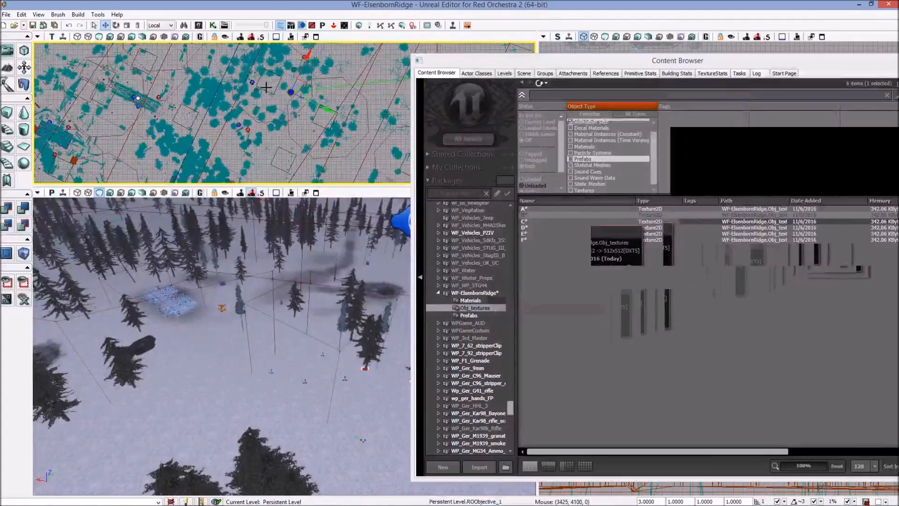
Step: Select ROPlaceableVolume_0 in the top view and preview texture B to compare its dashed outline with the volume
{"action": "left_click", "coordinate": [278, 130]}
{"action": "left_click_drag", "start_coordinate": [254, 142], "coordinate": [256, 97]}
{"action": "scroll", "coordinate": [252, 166], "scroll_direction": "down", "scroll_amount": 2}
{"action": "scroll", "coordinate": [257, 151], "scroll_direction": "up", "scroll_amount": 3}
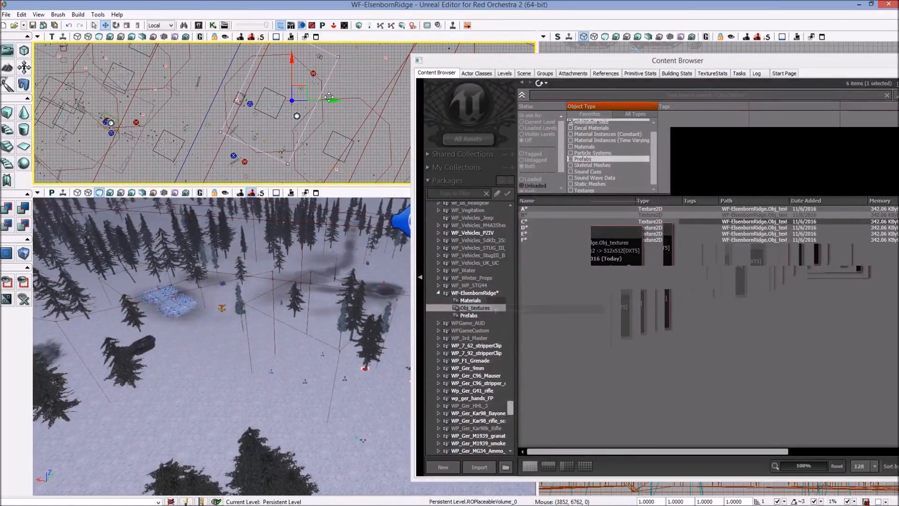
{"action": "left_click_drag", "start_coordinate": [259, 114], "coordinate": [260, 124]}
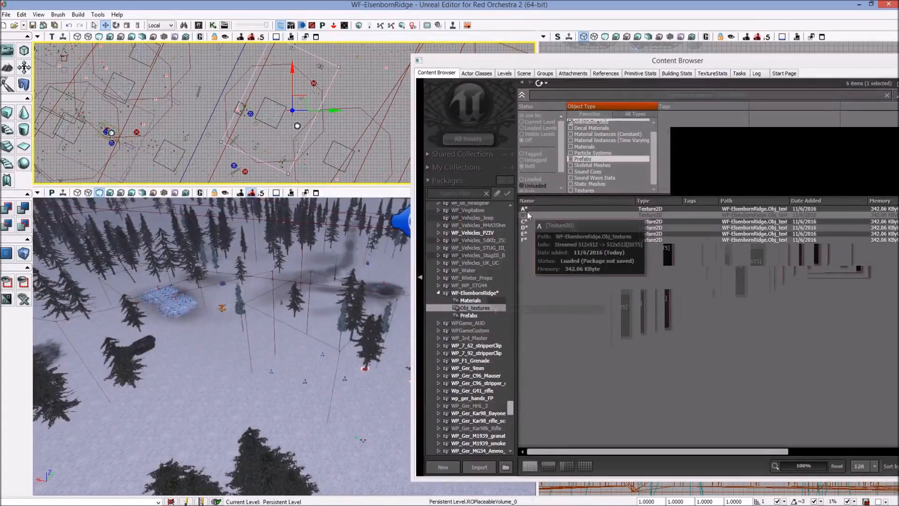
{"action": "double_click", "coordinate": [574, 217]}
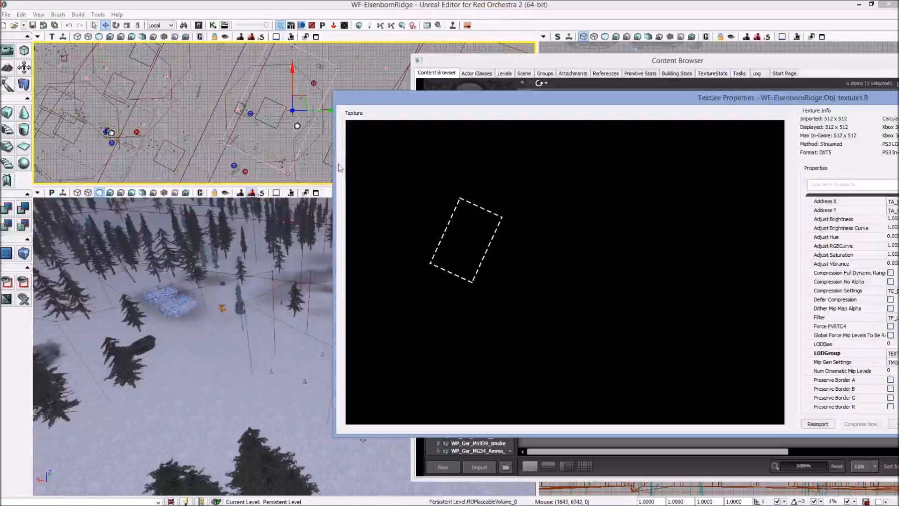
Step: Select ROPlaceableVolume_3 to compare it with texture B's outline, and reselect the large rotated volume around ROObjective_1
{"action": "left_click_drag", "start_coordinate": [281, 151], "coordinate": [184, 134]}
{"action": "scroll", "coordinate": [184, 134], "scroll_direction": "down", "scroll_amount": 2}
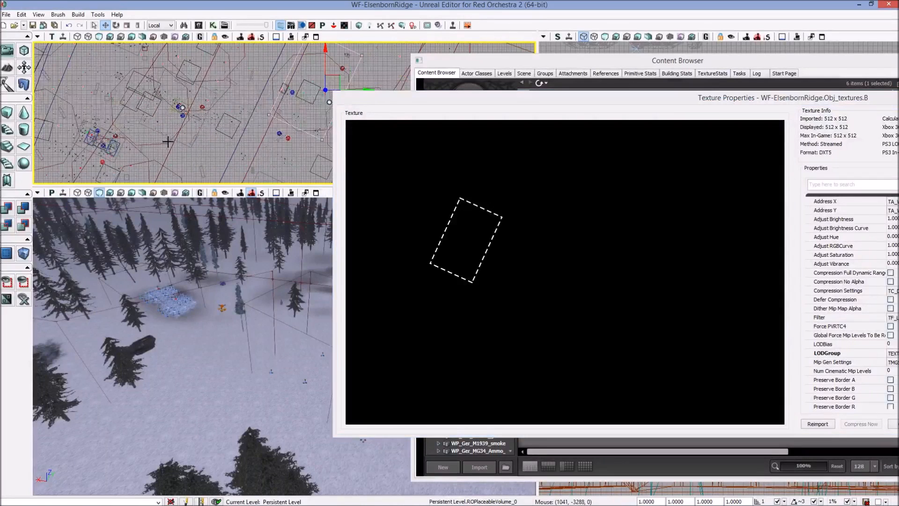
{"action": "left_click", "coordinate": [148, 130]}
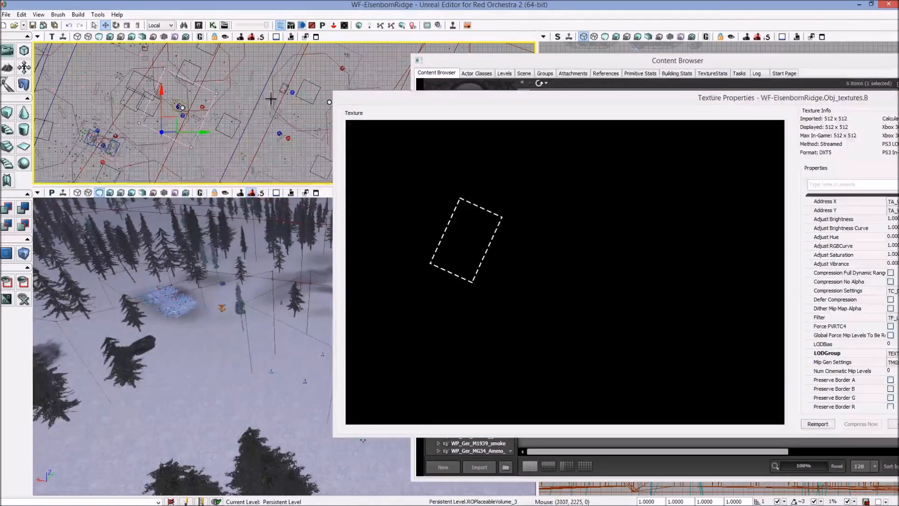
{"action": "left_click_drag", "start_coordinate": [270, 101], "coordinate": [196, 140]}
{"action": "scroll", "coordinate": [260, 118], "scroll_direction": "up", "scroll_amount": 5}
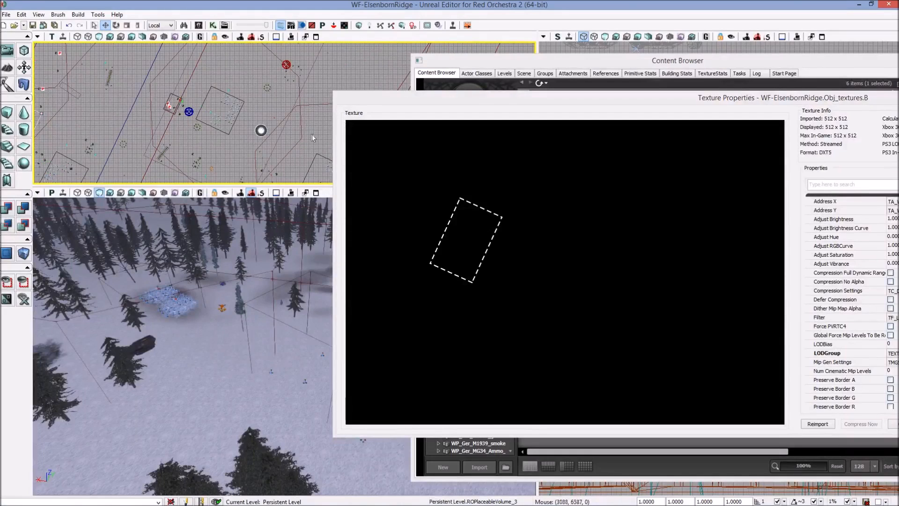
{"action": "left_click", "coordinate": [277, 141]}
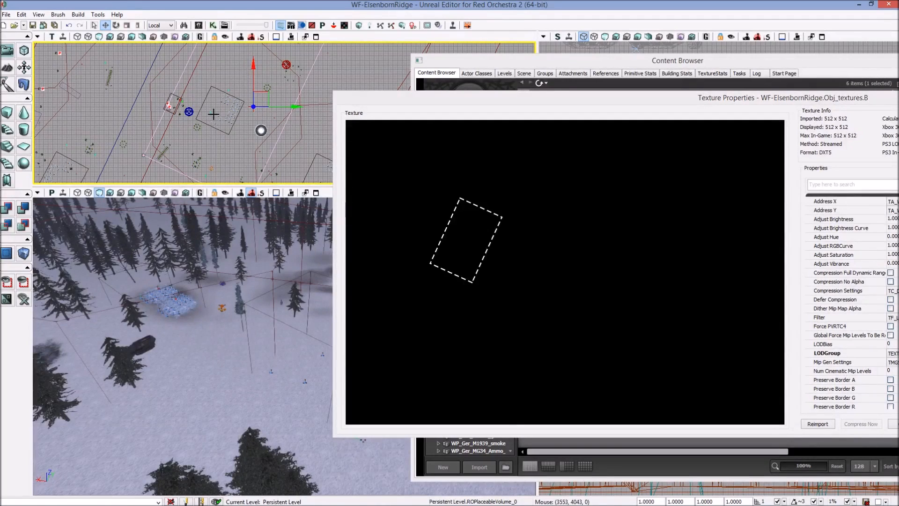
Step: Open the top view as a floating viewport and maximize it
{"action": "left_click_drag", "start_coordinate": [229, 90], "coordinate": [232, 123]}
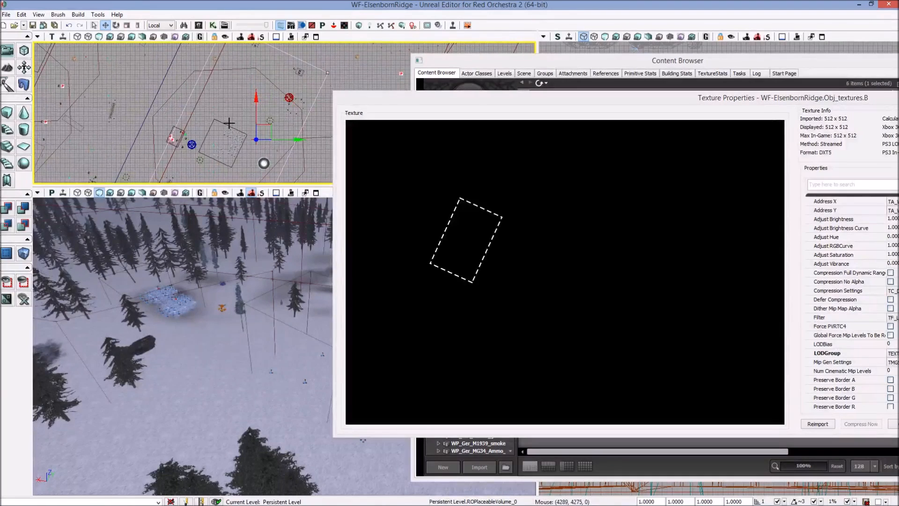
{"action": "scroll", "coordinate": [232, 133], "scroll_direction": "down", "scroll_amount": 5}
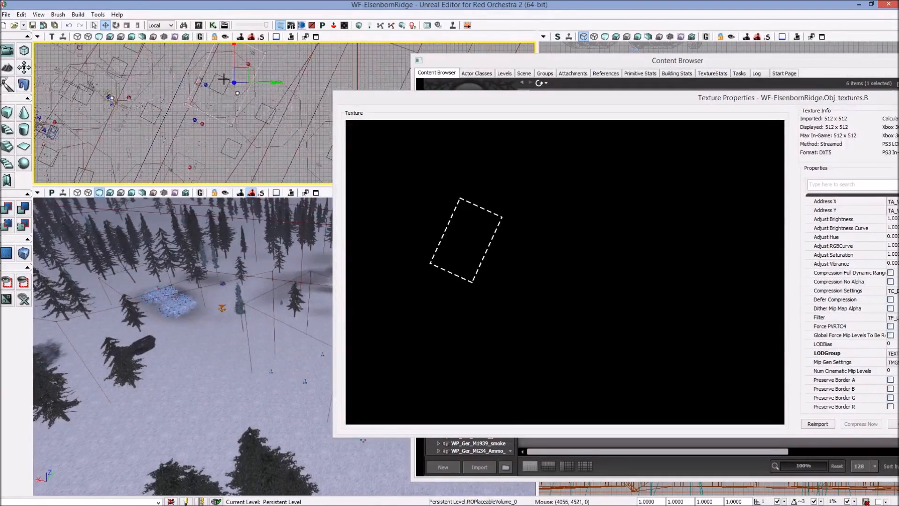
{"action": "scroll", "coordinate": [223, 88], "scroll_direction": "up", "scroll_amount": 3}
{"action": "scroll", "coordinate": [226, 88], "scroll_direction": "up", "scroll_amount": 3}
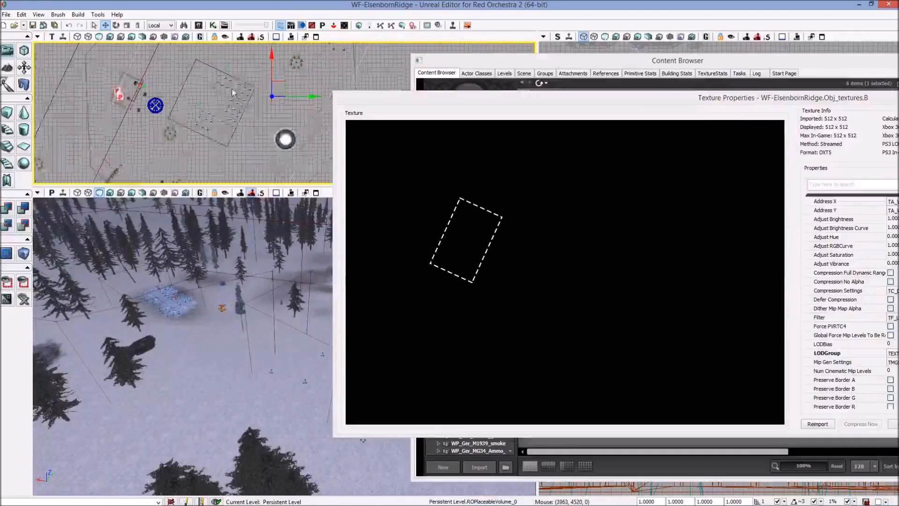
{"action": "left_click", "coordinate": [305, 38]}
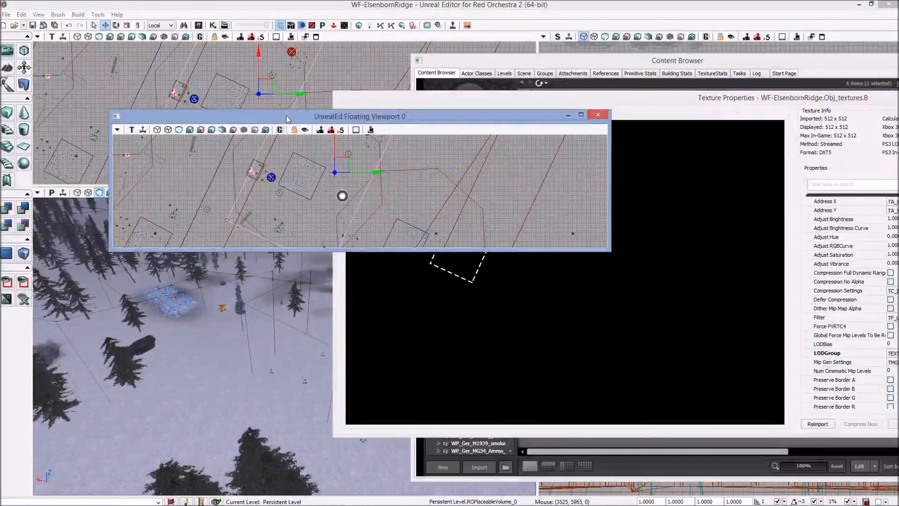
{"action": "double_click", "coordinate": [242, 114]}
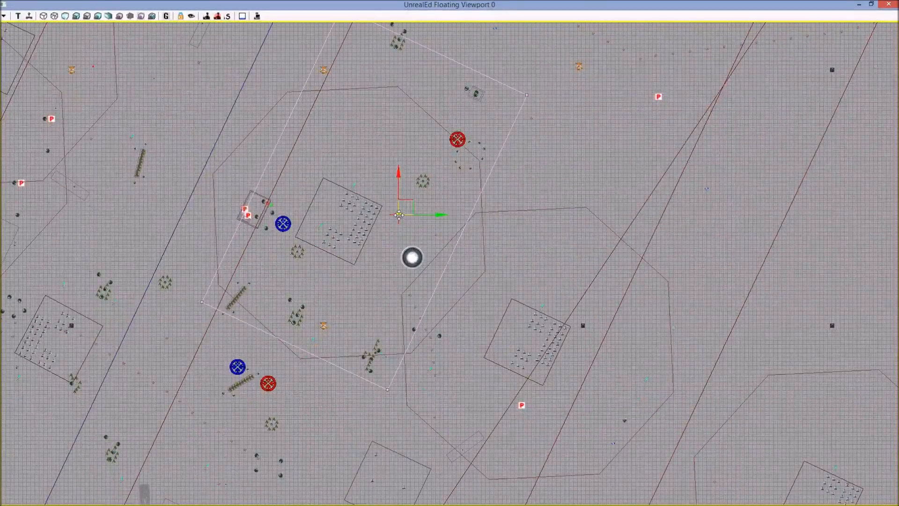
Step: Measure the selected volume lengthwise from its upper edge and horizontally across its middle
{"action": "left_click_drag", "start_coordinate": [363, 118], "coordinate": [379, 114]}
{"action": "scroll", "coordinate": [379, 115], "scroll_direction": "down", "scroll_amount": 2}
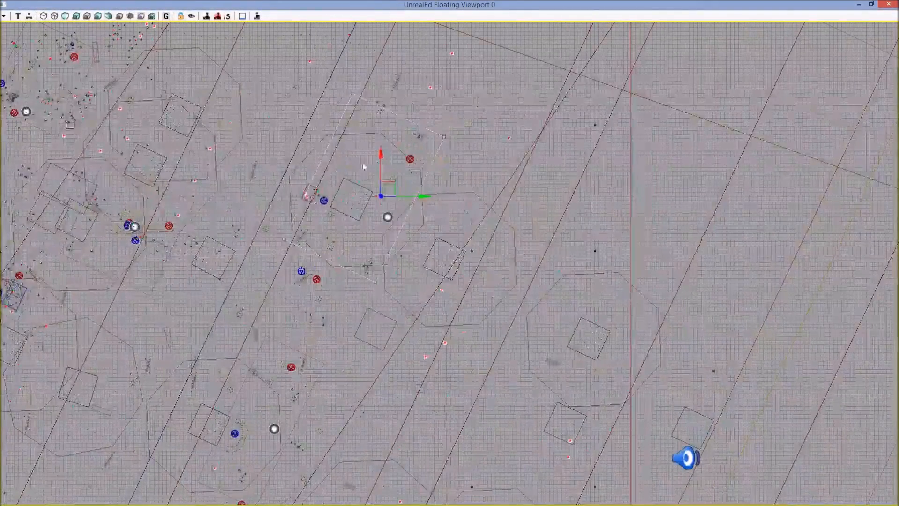
{"action": "left_click_drag", "start_coordinate": [360, 180], "coordinate": [339, 167]}
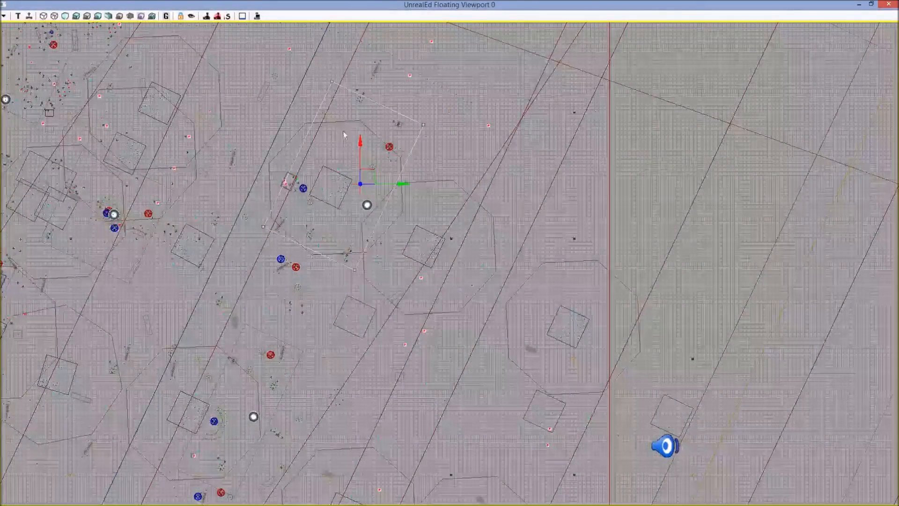
{"action": "scroll", "coordinate": [351, 130], "scroll_direction": "up", "scroll_amount": 1}
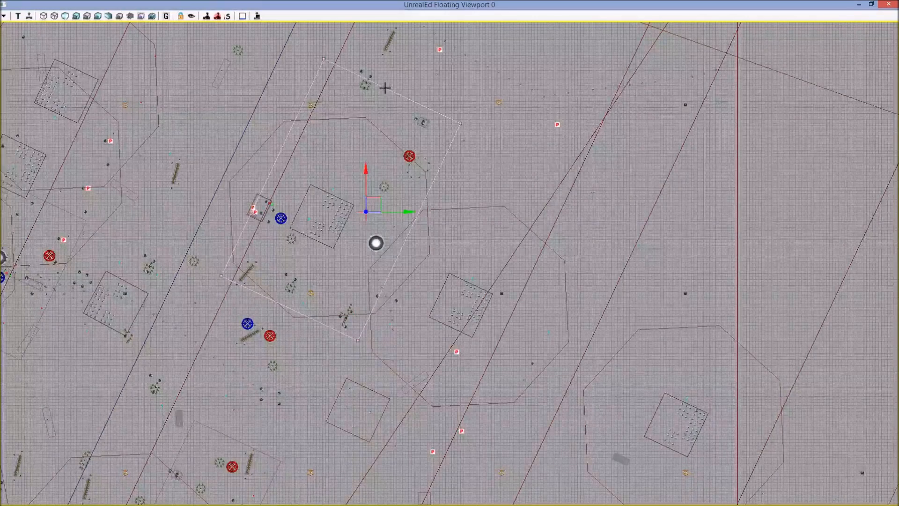
{"action": "left_click_drag", "start_coordinate": [375, 108], "coordinate": [293, 303]}
{"action": "left_click_drag", "start_coordinate": [295, 303], "coordinate": [345, 196]}
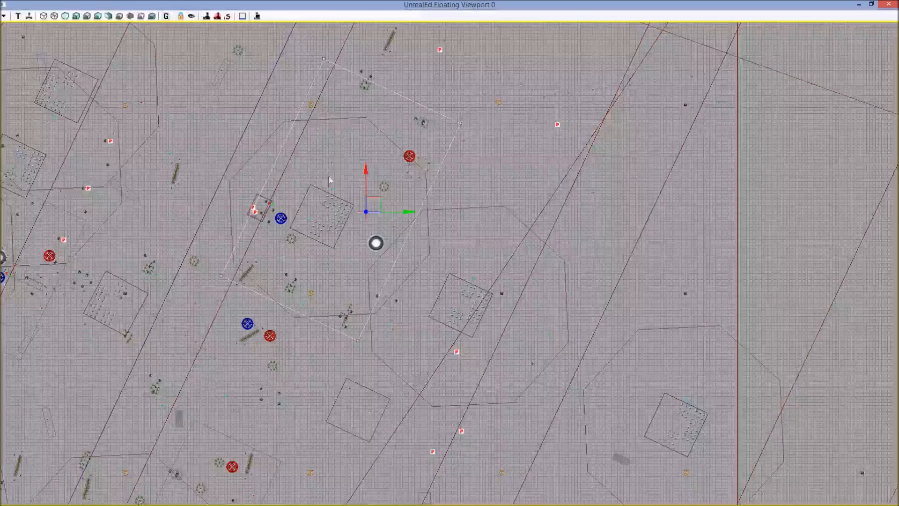
{"action": "left_click_drag", "start_coordinate": [380, 96], "coordinate": [340, 199]}
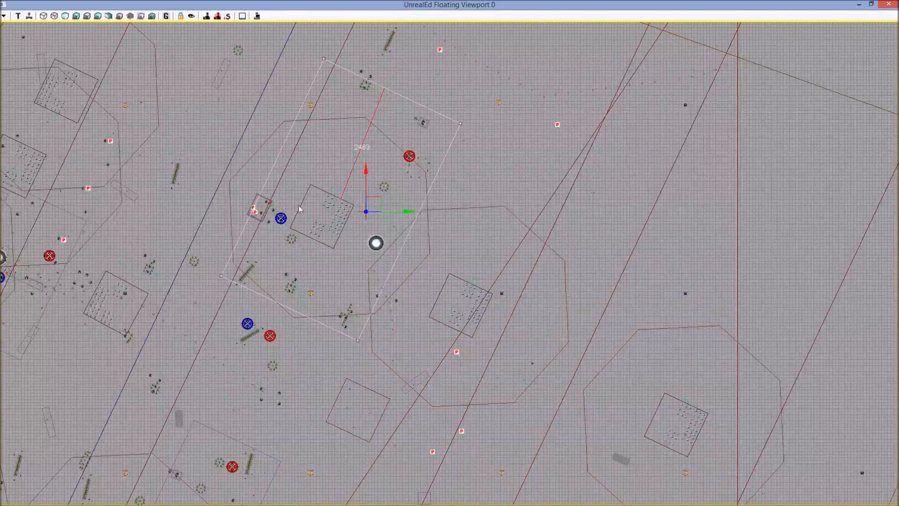
{"action": "left_click_drag", "start_coordinate": [253, 206], "coordinate": [424, 207]}
Step: Measure the selected volume's full horizontal and vertical extents and the halfway distances to locate its centre
{"action": "left_click_drag", "start_coordinate": [444, 111], "coordinate": [450, 154]}
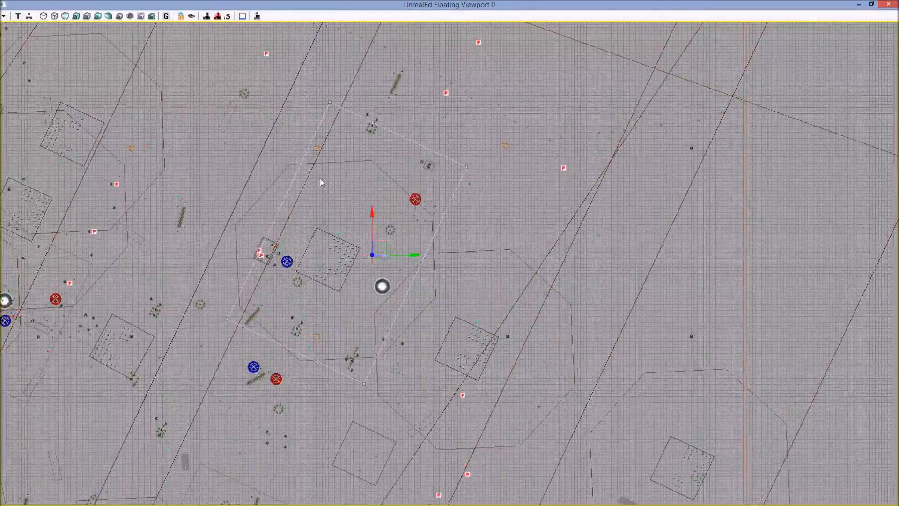
{"action": "scroll", "coordinate": [324, 206], "scroll_direction": "down", "scroll_amount": 3}
{"action": "scroll", "coordinate": [226, 311], "scroll_direction": "up", "scroll_amount": 3}
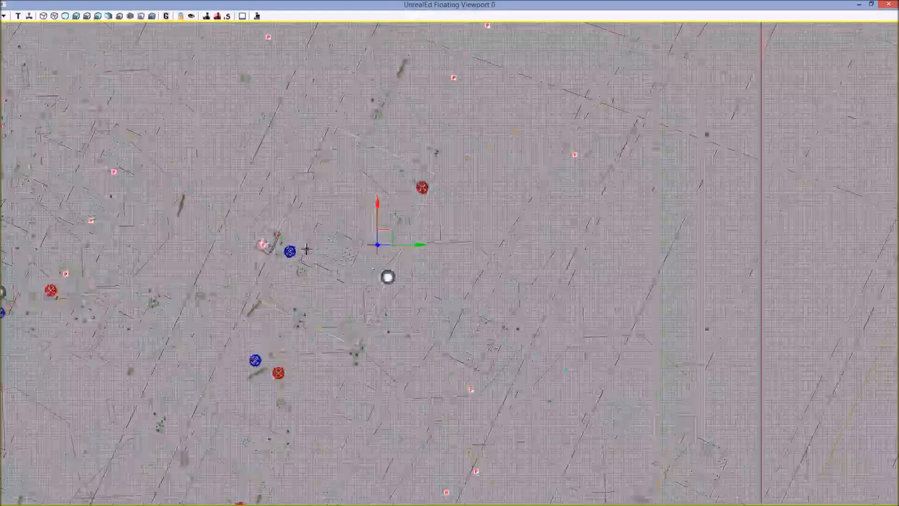
{"action": "left_click_drag", "start_coordinate": [227, 311], "coordinate": [473, 307]}
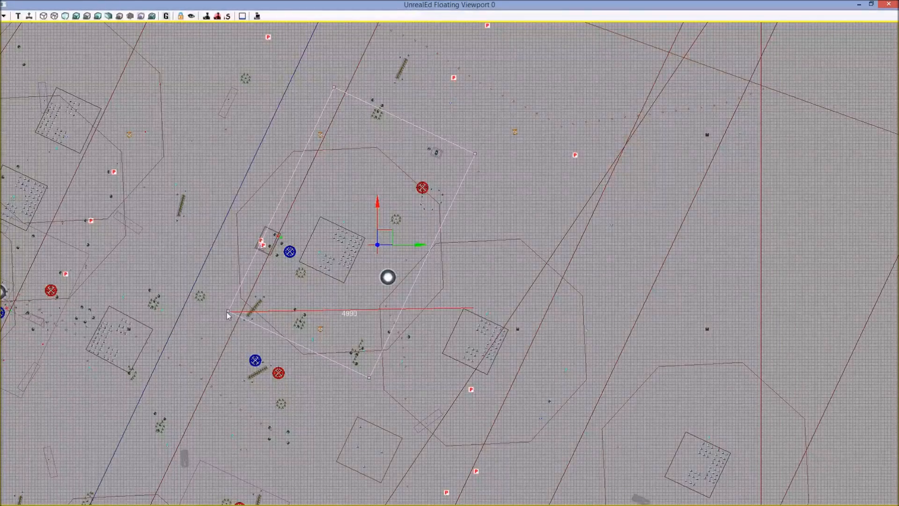
{"action": "left_click_drag", "start_coordinate": [369, 378], "coordinate": [352, 90]}
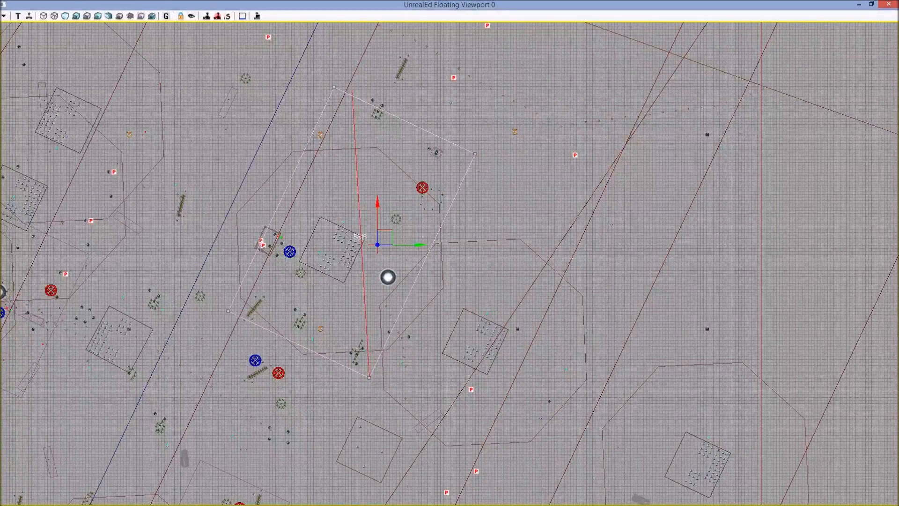
{"action": "left_click_drag", "start_coordinate": [352, 91], "coordinate": [363, 232]}
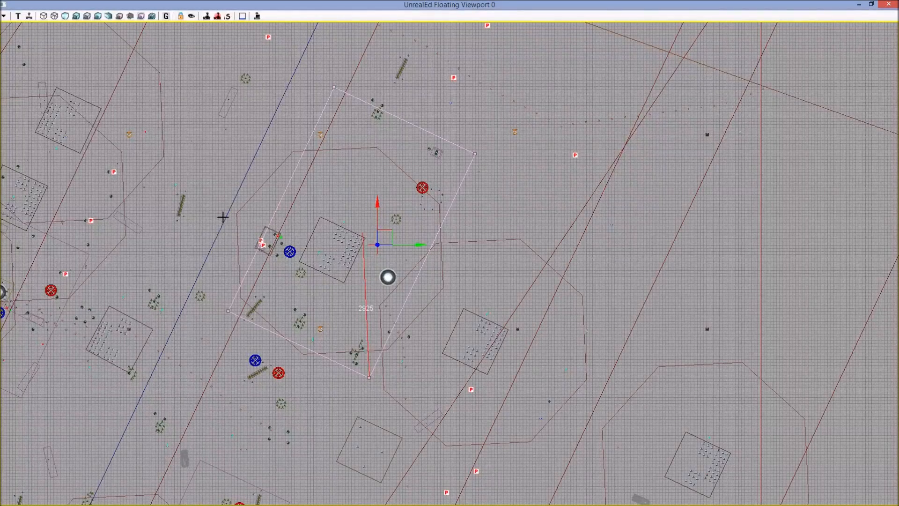
{"action": "left_click_drag", "start_coordinate": [223, 218], "coordinate": [361, 218]}
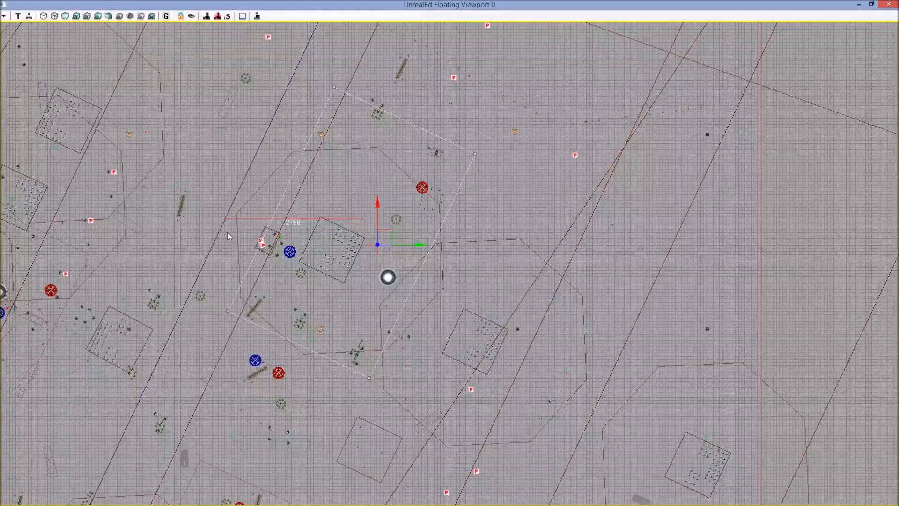
{"action": "left_click_drag", "start_coordinate": [227, 233], "coordinate": [349, 233]}
{"action": "scroll", "coordinate": [349, 232], "scroll_direction": "up", "scroll_amount": 8}
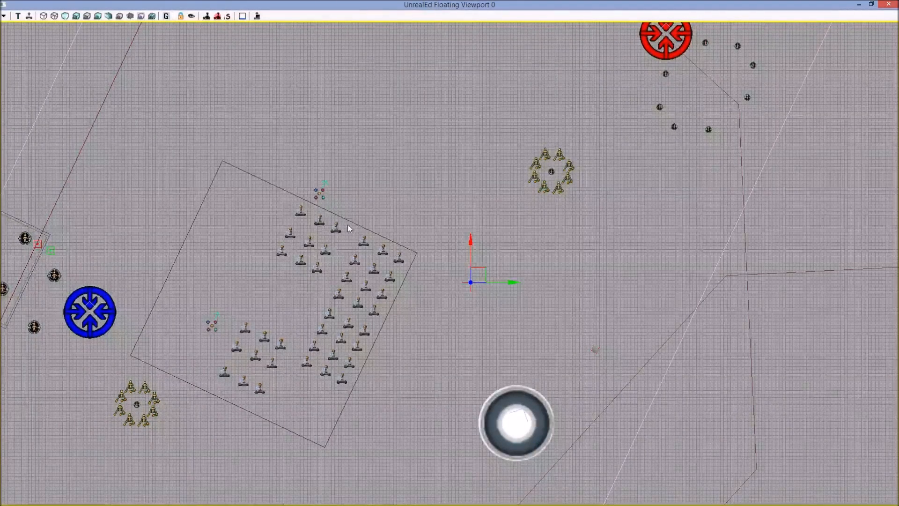
Step: Try moving the selected volume's pivot to its centre, snapped to the grid, and reselect the volume to test it
{"action": "right_click", "coordinate": [350, 230]}
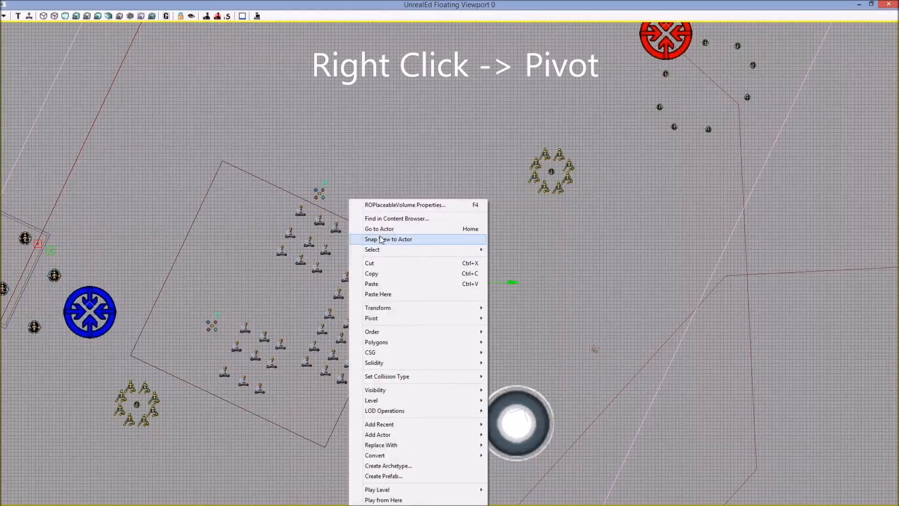
{"action": "mouse_move", "coordinate": [390, 253]}
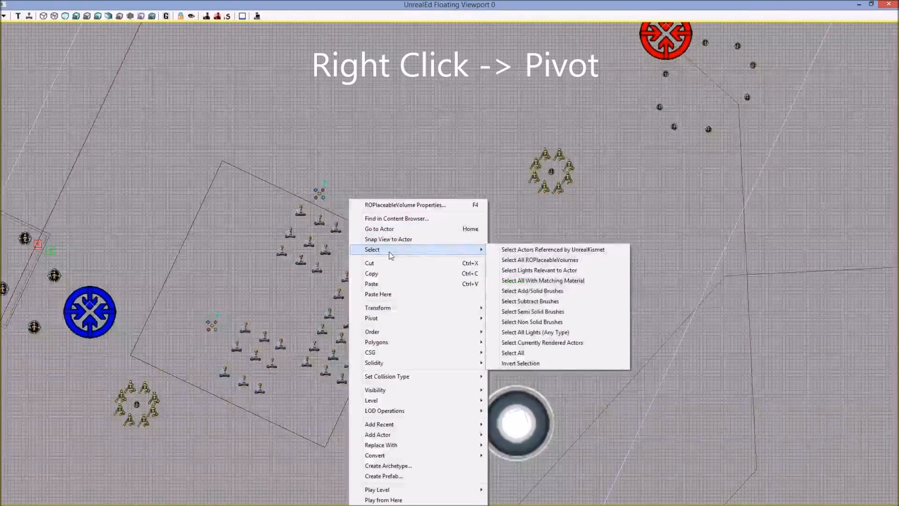
{"action": "mouse_move", "coordinate": [391, 321]}
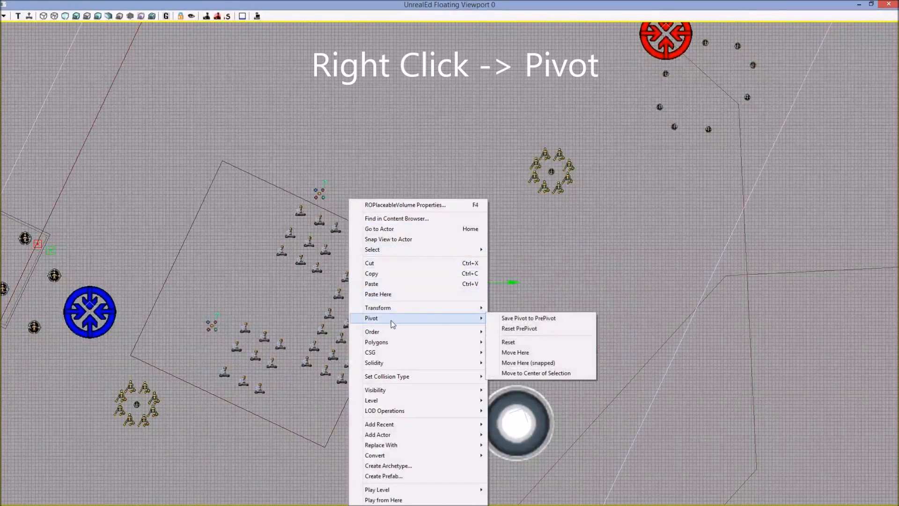
{"action": "left_click", "coordinate": [517, 364]}
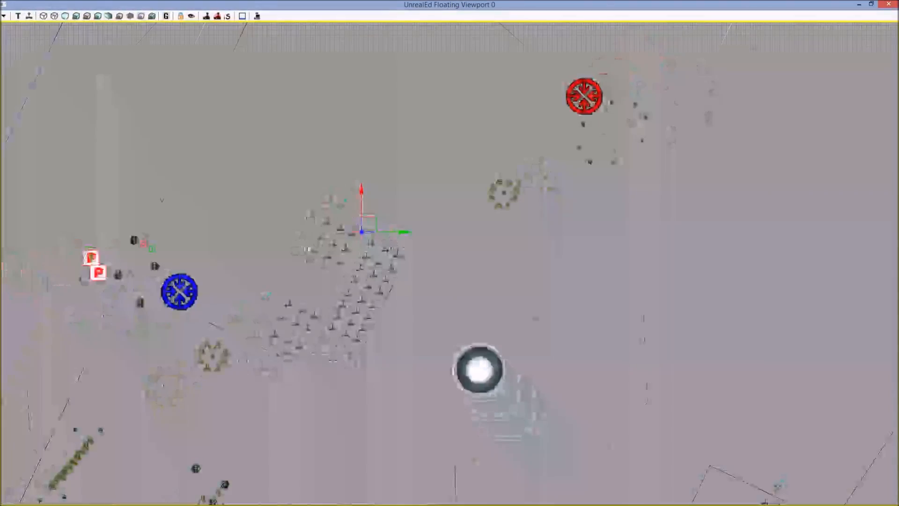
{"action": "left_click", "coordinate": [463, 250]}
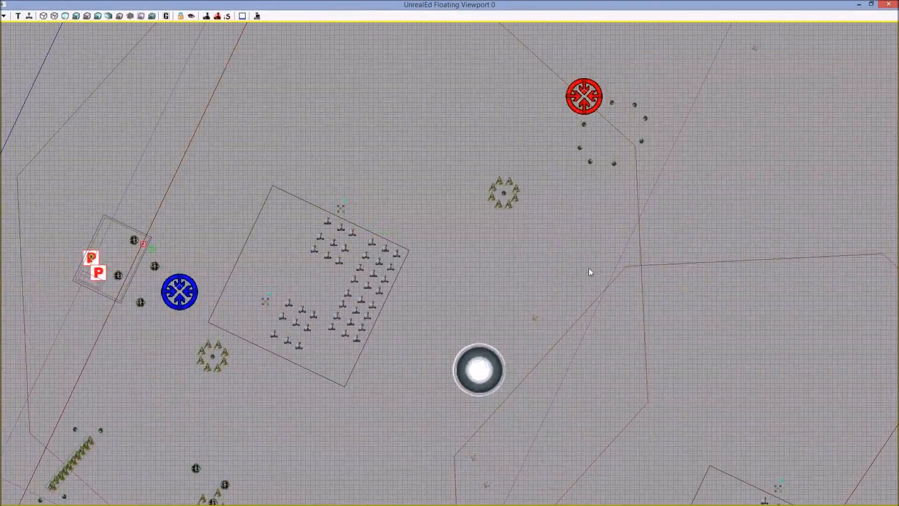
{"action": "left_click", "coordinate": [621, 245]}
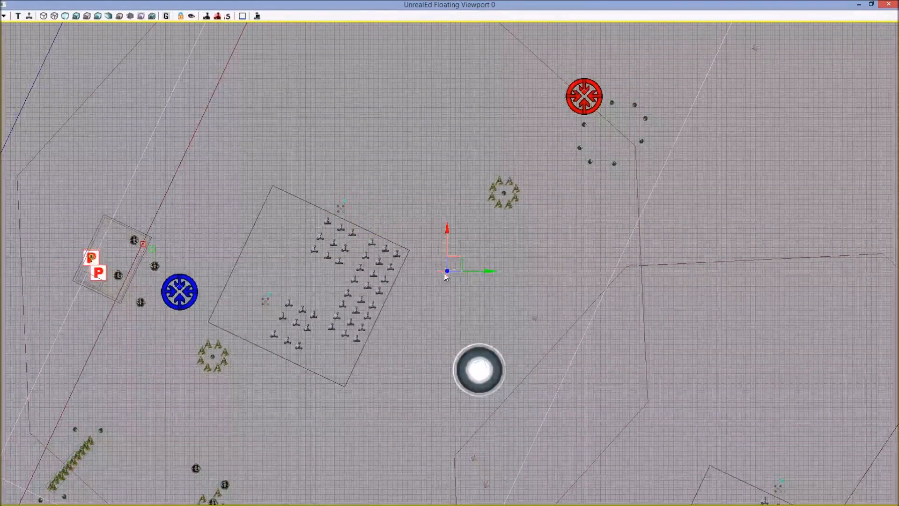
{"action": "scroll", "coordinate": [358, 229], "scroll_direction": "up", "scroll_amount": 2}
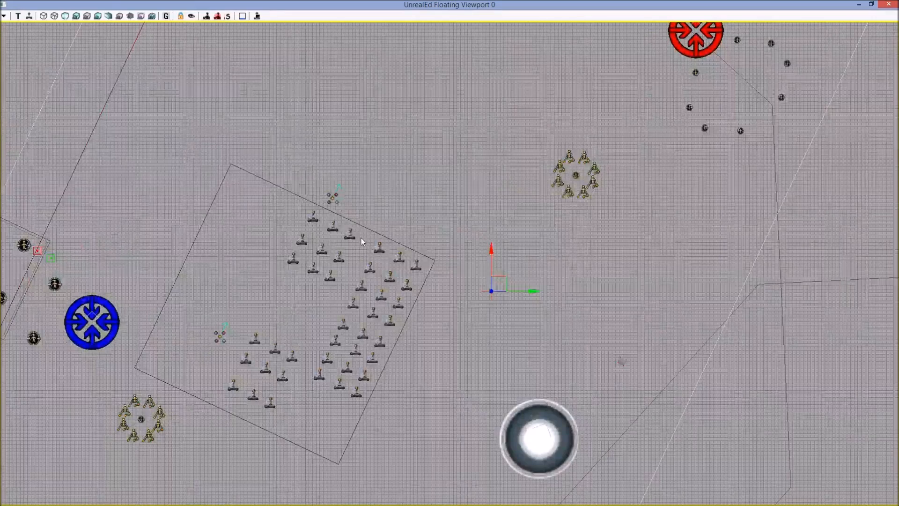
Step: Move the volume's pivot to its centre, snapped to the grid, and save it to PrePivot
{"action": "right_click", "coordinate": [361, 239]}
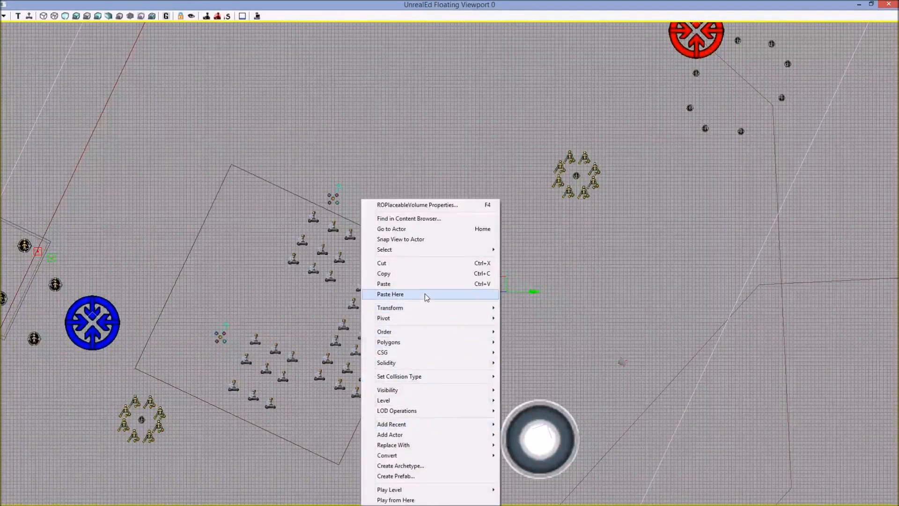
{"action": "mouse_move", "coordinate": [474, 320]}
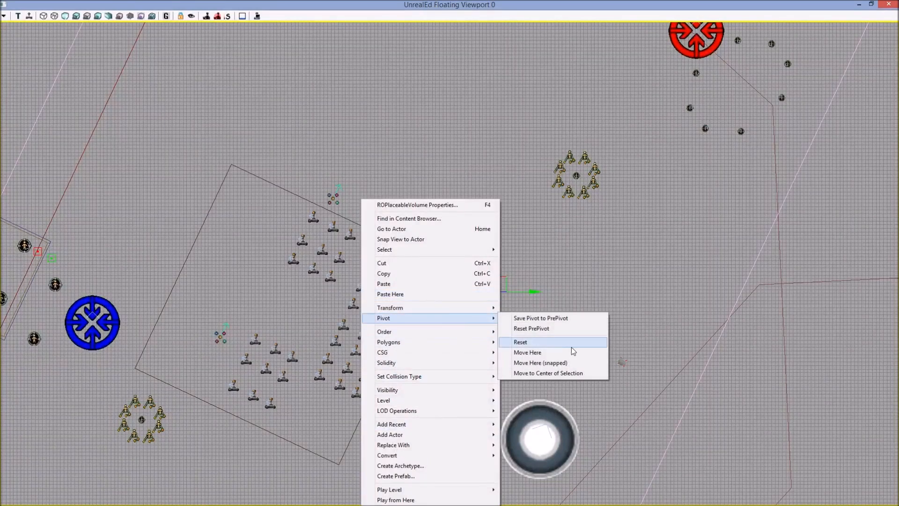
{"action": "left_click", "coordinate": [561, 363]}
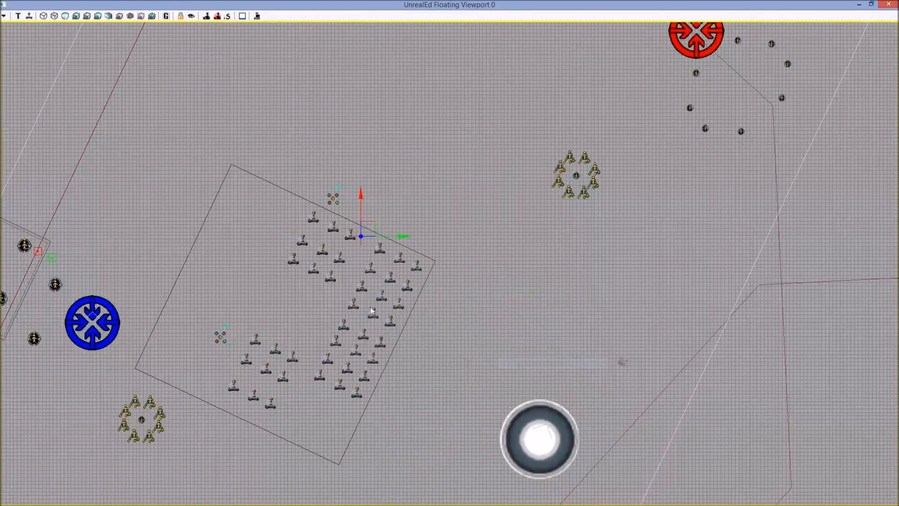
{"action": "right_click", "coordinate": [364, 257]}
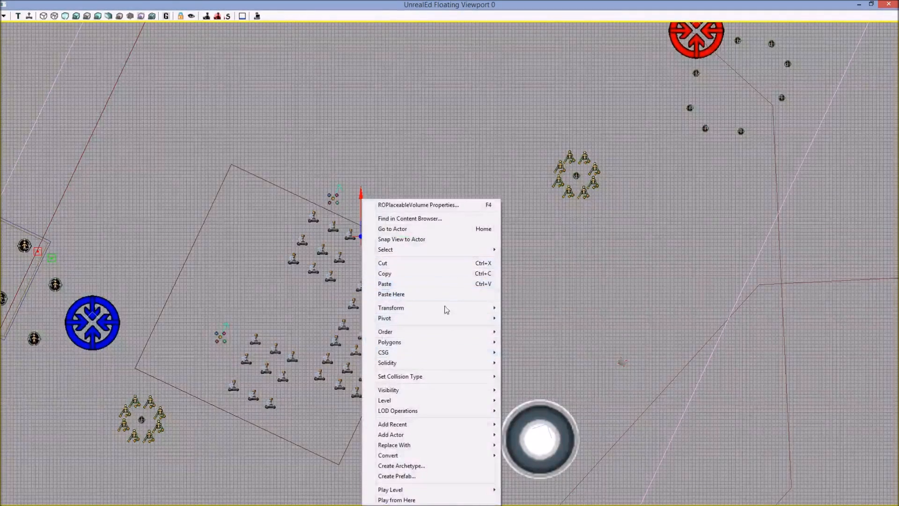
{"action": "mouse_move", "coordinate": [430, 364]}
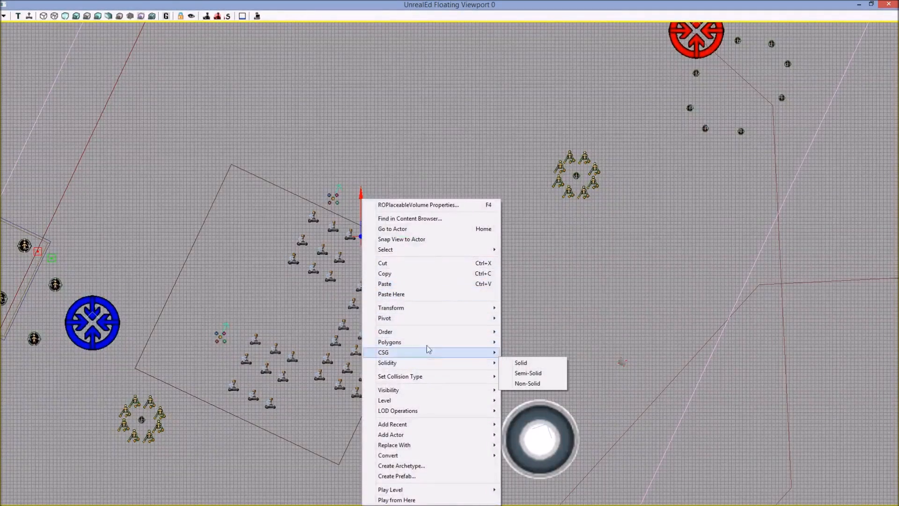
{"action": "mouse_move", "coordinate": [423, 322]}
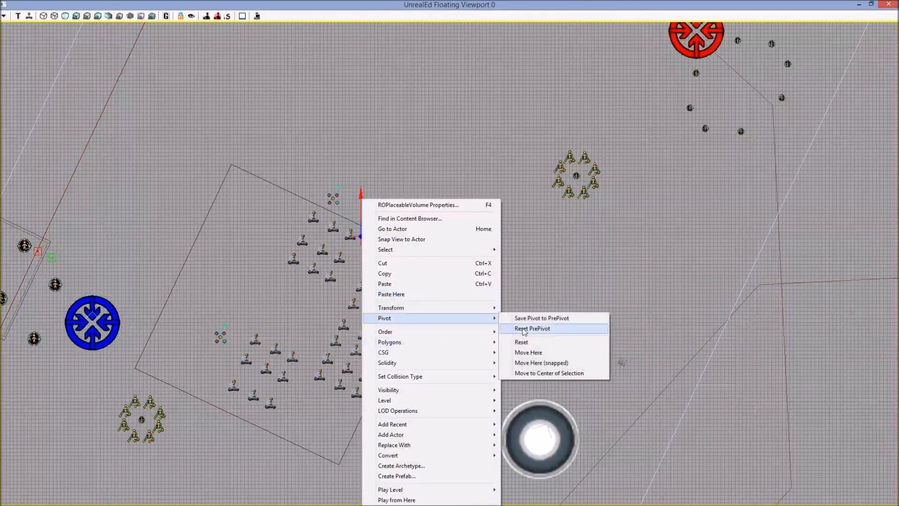
{"action": "left_click", "coordinate": [527, 321]}
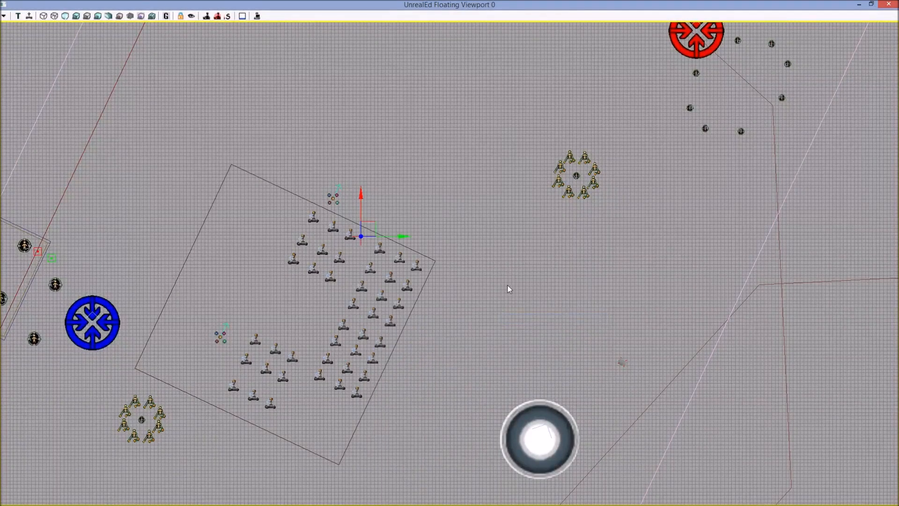
Step: Deselect and reselect the volume to check the saved pivot against its full outline
{"action": "left_click", "coordinate": [631, 288]}
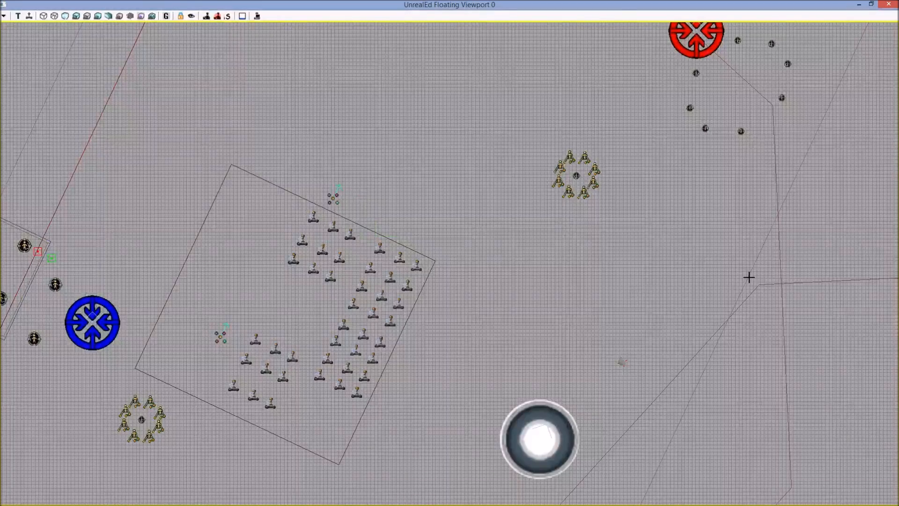
{"action": "left_click", "coordinate": [308, 269]}
{"action": "scroll", "coordinate": [507, 332], "scroll_direction": "down", "scroll_amount": 6}
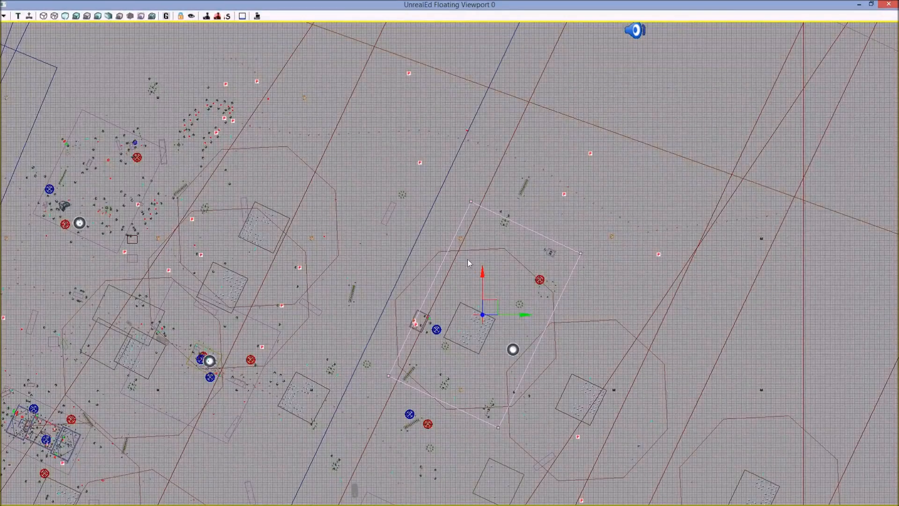
Step: Close the floating viewport and play the level from the snowy terrain in the perspective view
{"action": "left_click", "coordinate": [890, 5]}
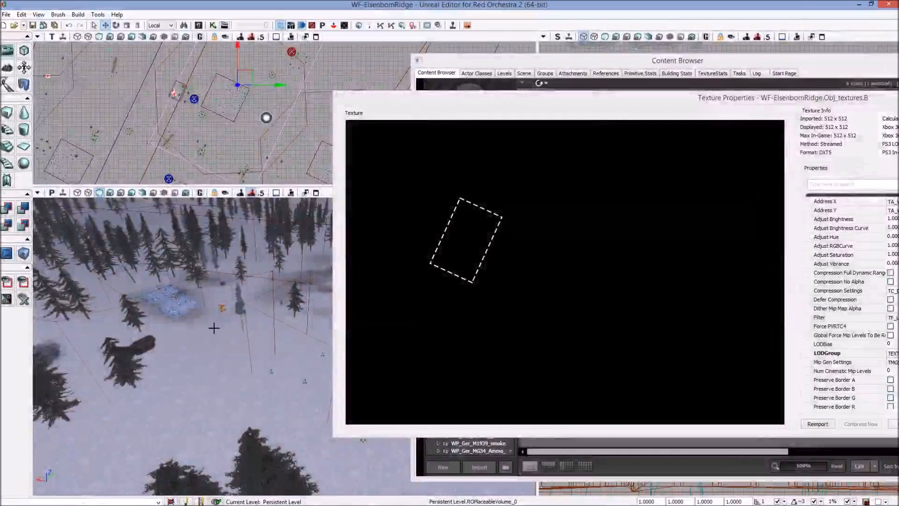
{"action": "right_click", "coordinate": [235, 409]}
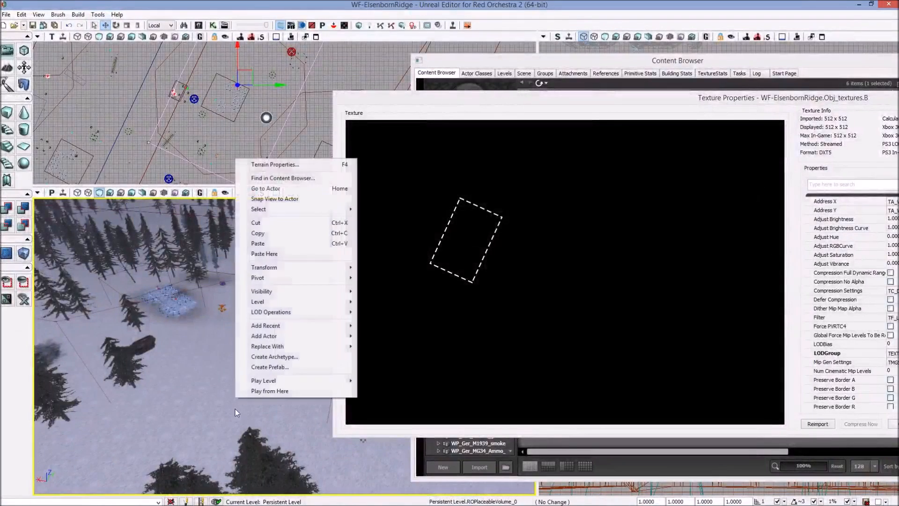
{"action": "left_click", "coordinate": [261, 393]}
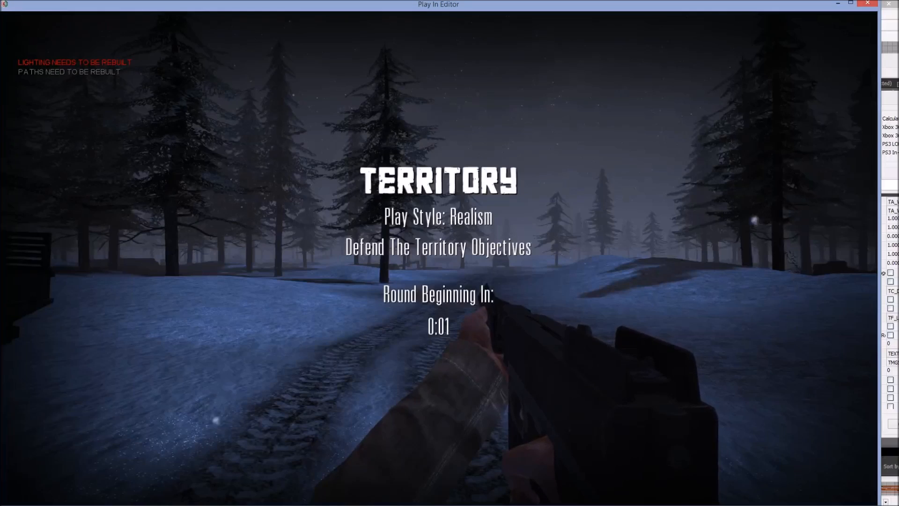
Step: Try the setspeed command in the in-game console and close the console
{"action": "key", "text": "grave"}
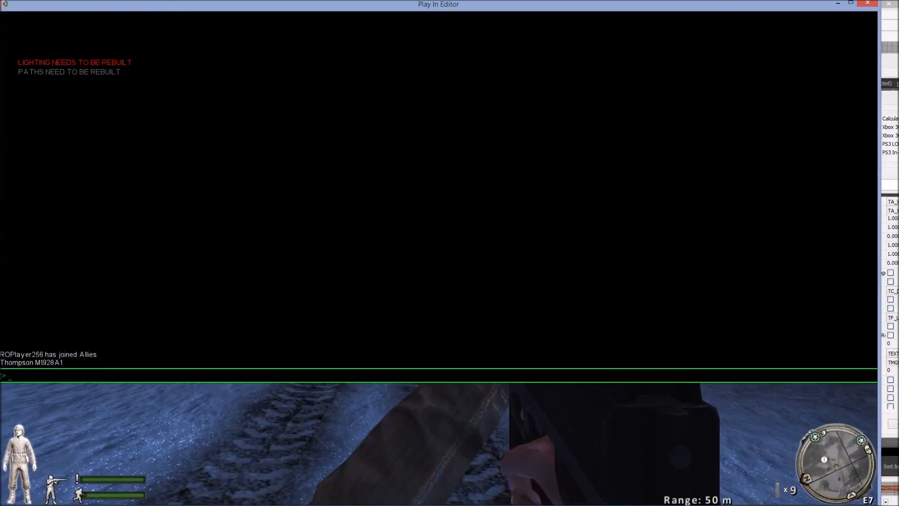
{"action": "type", "text": "setspeed"}
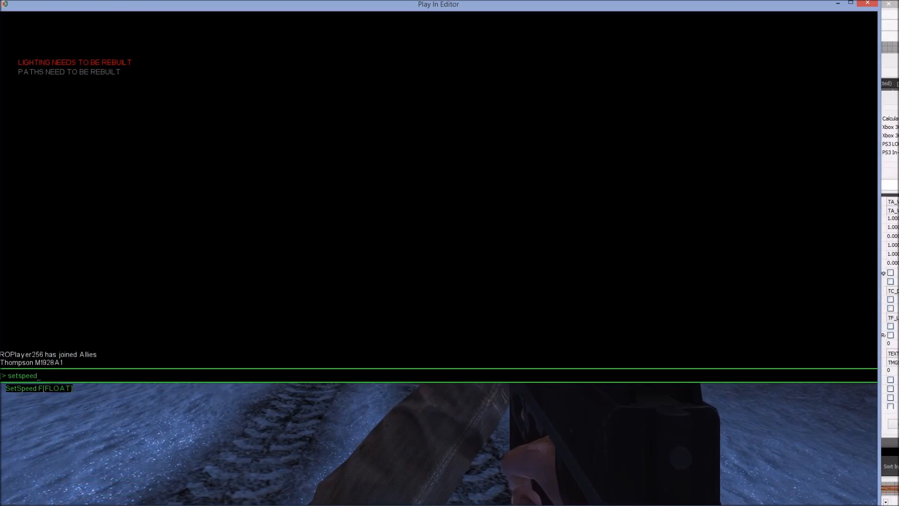
{"action": "key", "text": "XF86AudioLowerVolume"}
{"action": "key", "text": "XF86AudioLowerVolume"}
{"action": "key", "text": "XF86AudioLowerVolume"}
{"action": "key", "text": "XF86AudioLowerVolume"}
{"action": "key", "text": "Escape"}
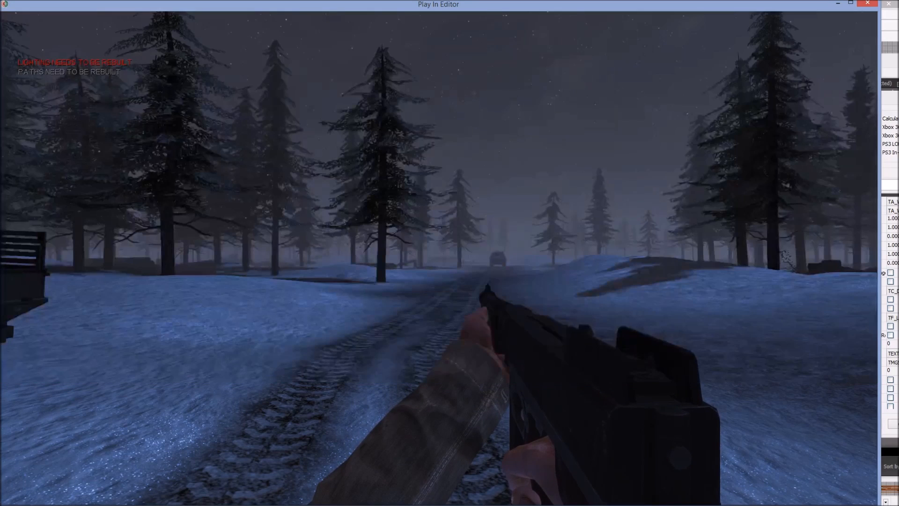
Step: Run through the forest towards Forward Outpost and examine objective B's outline on the zoomed overhead map
{"action": "key", "text": "shift+w"}
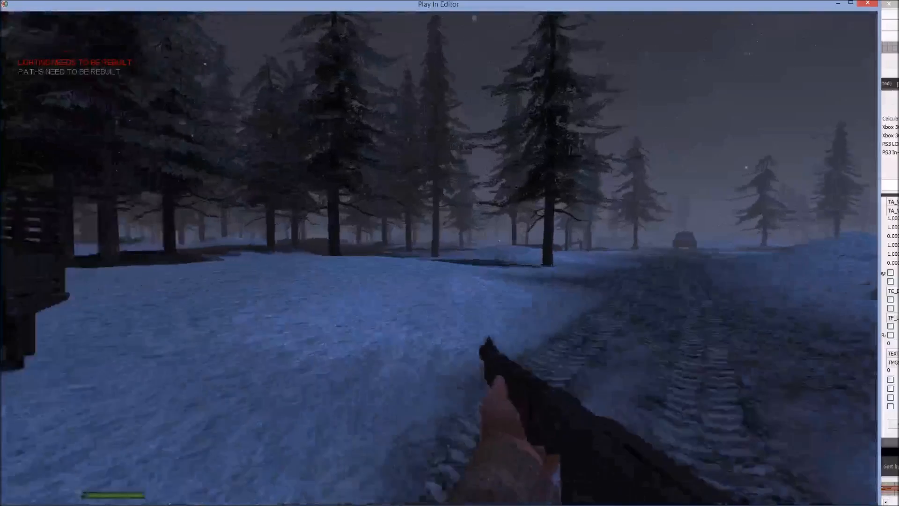
{"action": "key", "text": "shift+w"}
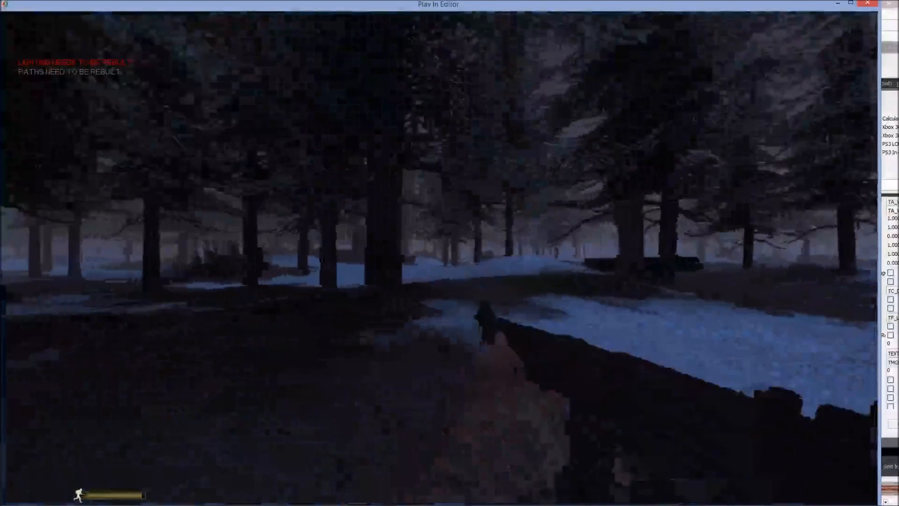
{"action": "key", "text": "shift+w"}
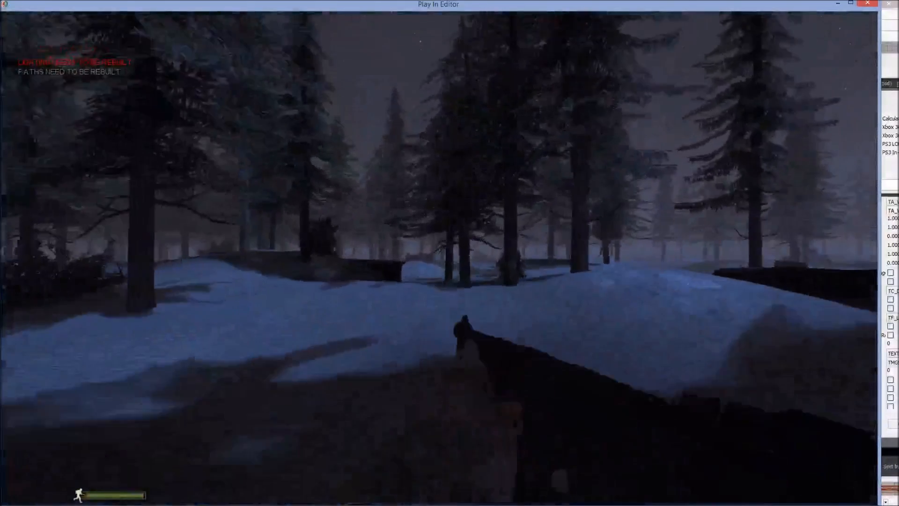
{"action": "key", "text": "m"}
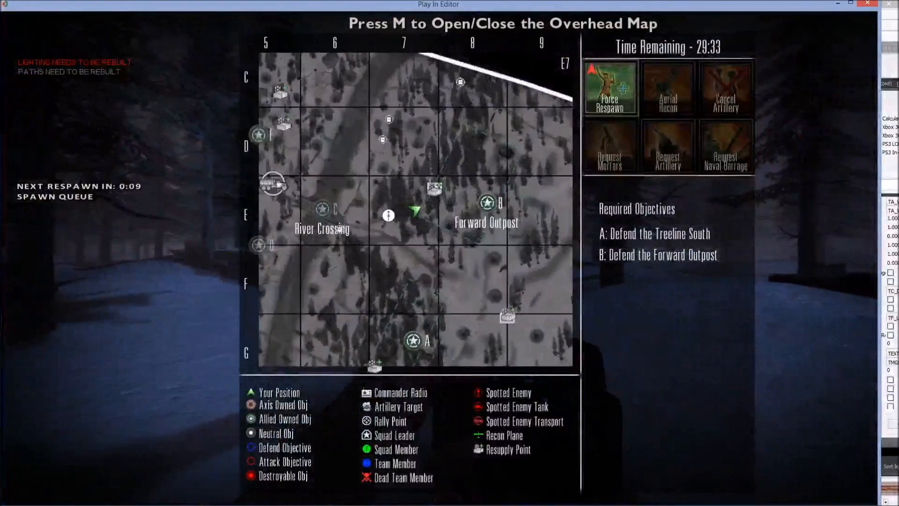
{"action": "scroll", "coordinate": [415, 210], "scroll_direction": "up", "scroll_amount": 2}
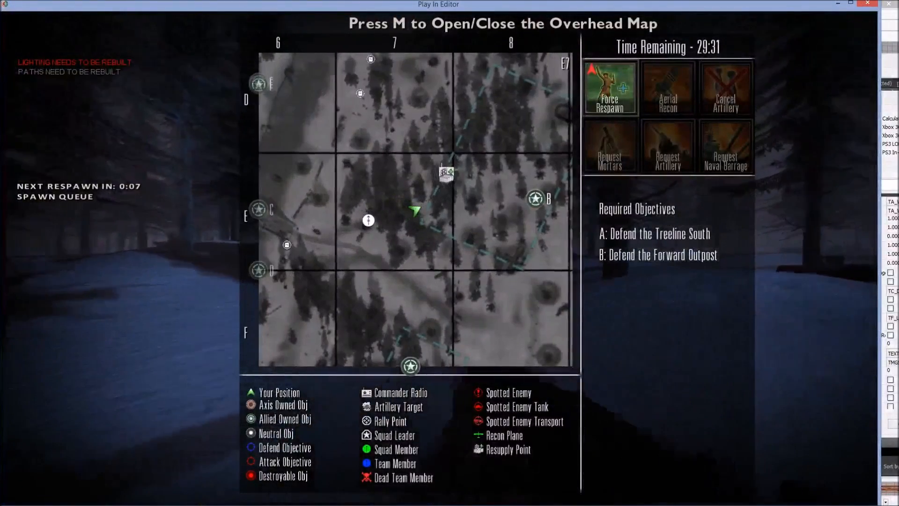
Step: Walk across the western edge of Forward Outpost and compare the player's position with objective B's outline on the overhead map
{"action": "key", "text": "m"}
{"action": "key", "text": "w"}
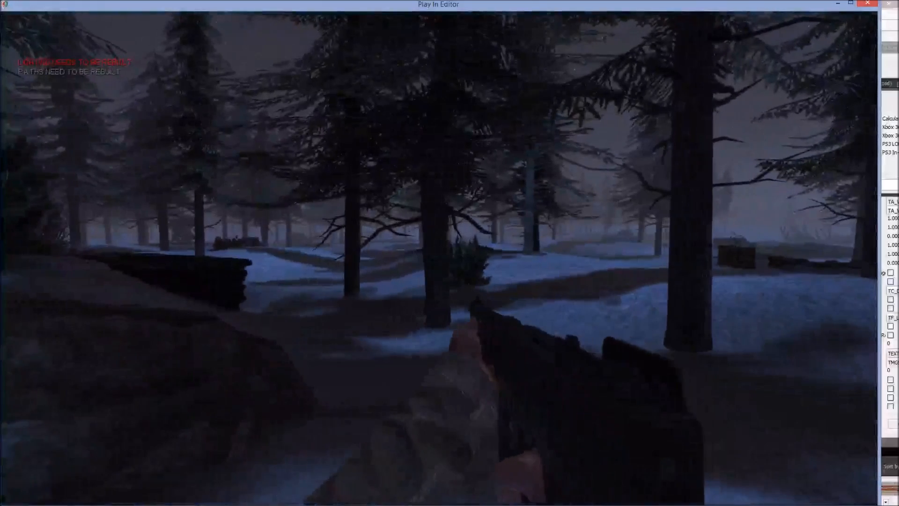
{"action": "key", "text": "m"}
{"action": "key", "text": "m"}
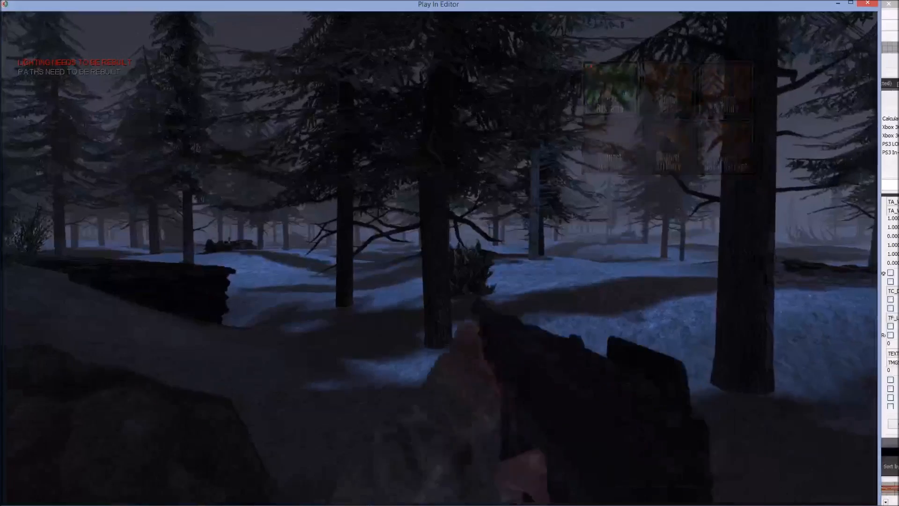
{"action": "key", "text": "w"}
{"action": "key", "text": "m"}
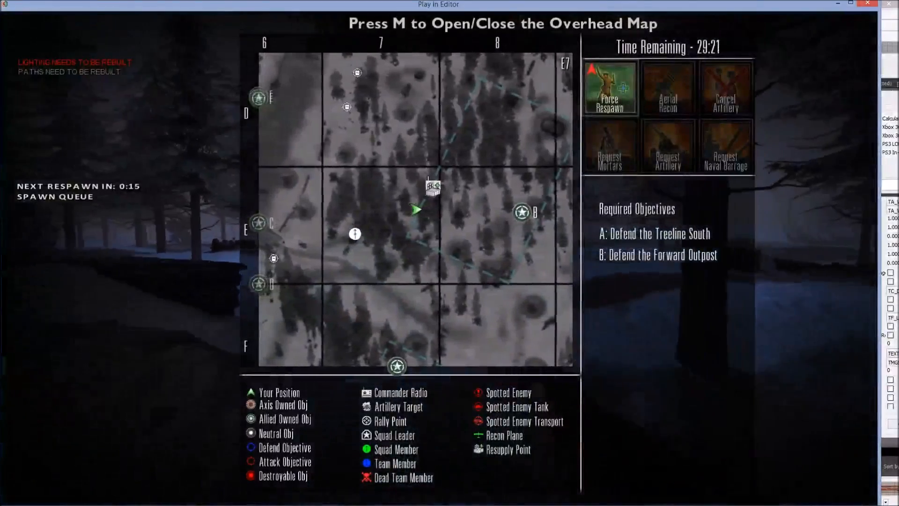
{"action": "key", "text": "m"}
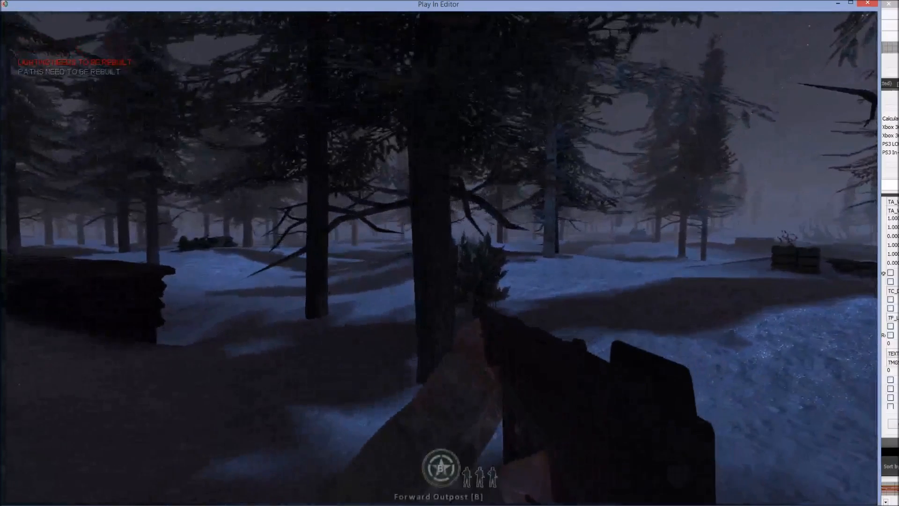
{"action": "key", "text": "m"}
{"action": "key", "text": "m"}
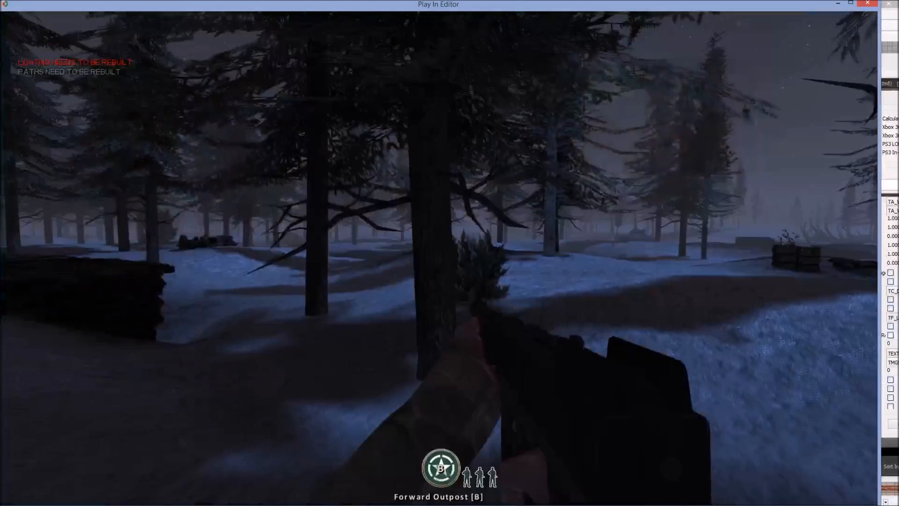
Step: Walk southeast inside Forward Outpost and recheck the player's position against objective B's dashed outline on the overhead map
{"action": "key", "text": "w"}
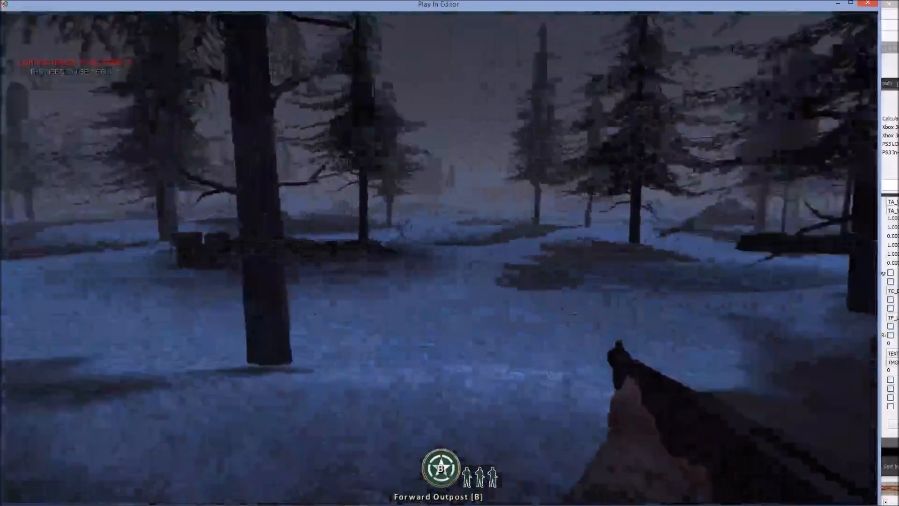
{"action": "key", "text": "w"}
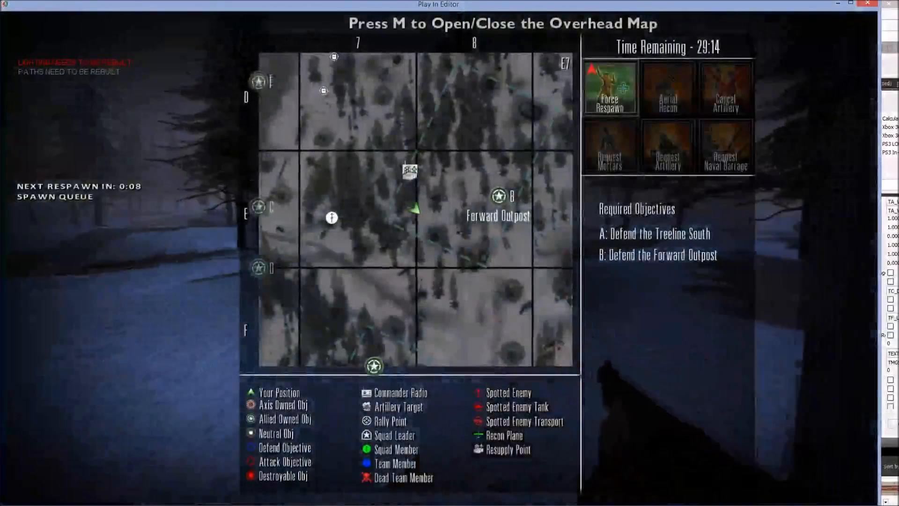
{"action": "key", "text": "m"}
{"action": "key", "text": "w"}
{"action": "key", "text": "m"}
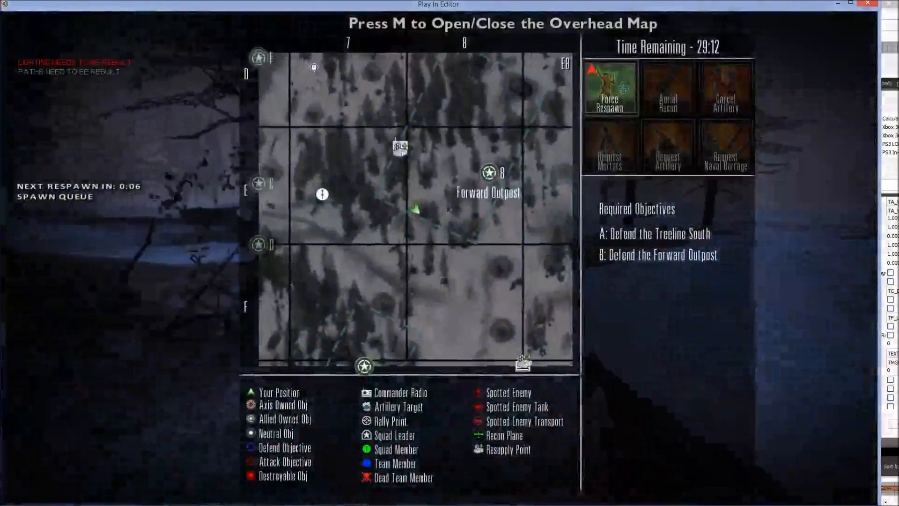
Step: Step back and forth across Forward Outpost's southwestern boundary and compare the player's position with objective B's dashed outline on the overhead map
{"action": "key", "text": "m"}
{"action": "key", "text": "d"}
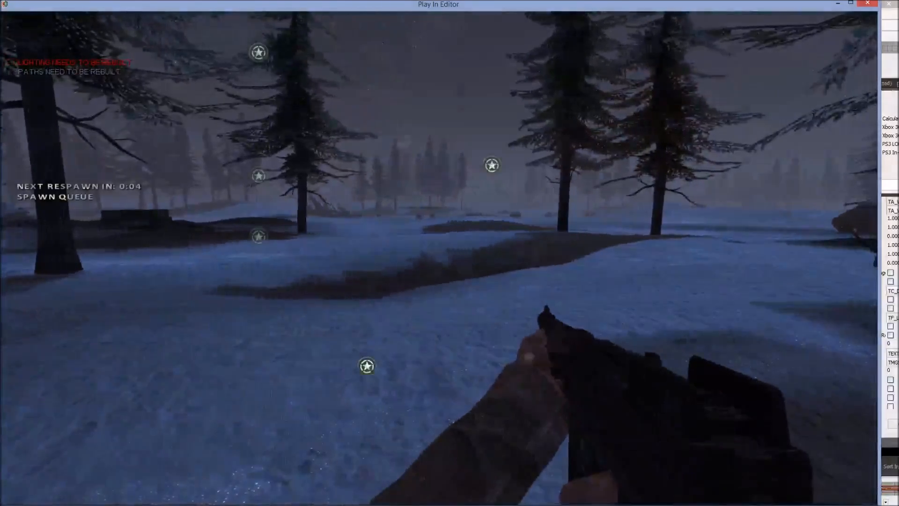
{"action": "key", "text": "m"}
{"action": "key", "text": "m"}
{"action": "key", "text": "m"}
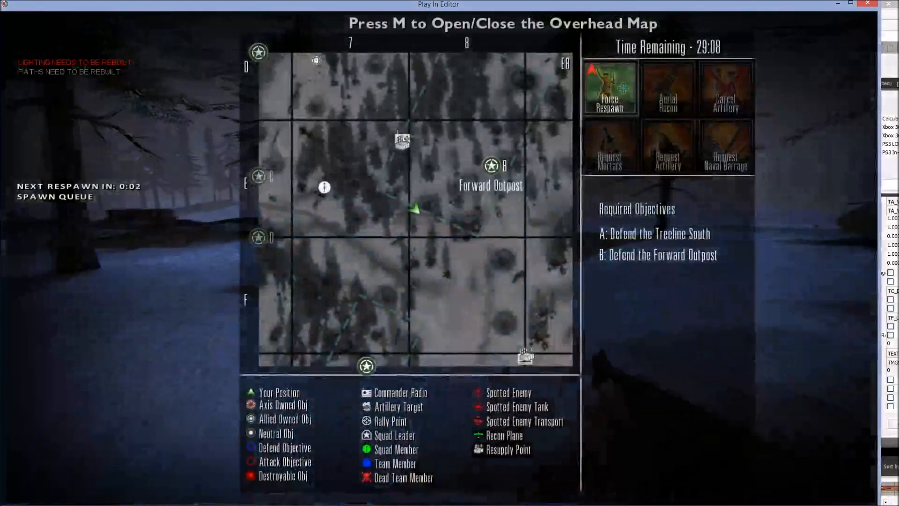
{"action": "key", "text": "m"}
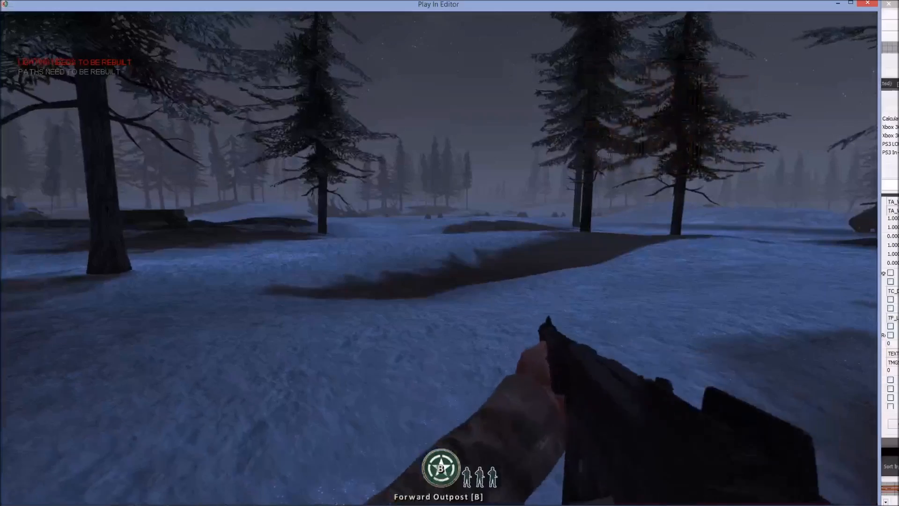
{"action": "key", "text": "w"}
{"action": "key", "text": "a"}
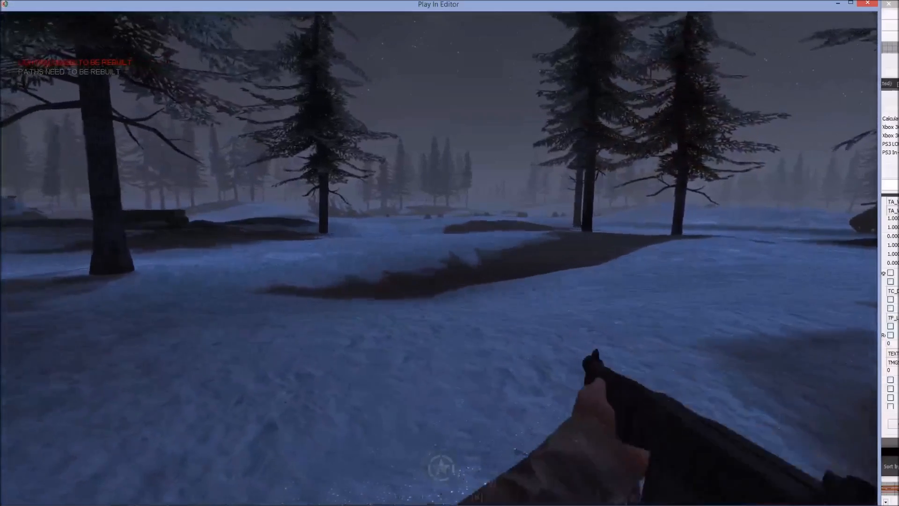
{"action": "key", "text": "m"}
{"action": "key", "text": "m"}
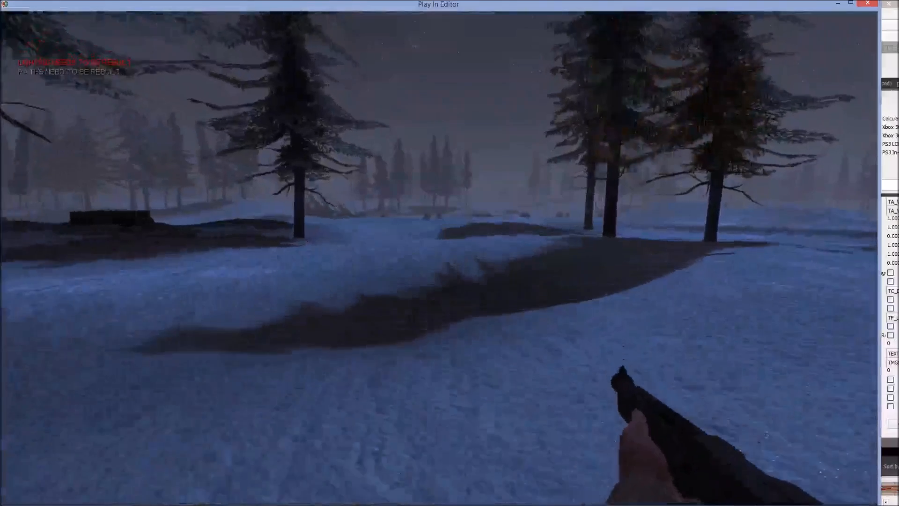
Step: Walk east to the tank in Forward Outpost and check the player's position against objective B's southeastern outline on the overhead map
{"action": "key", "text": "w"}
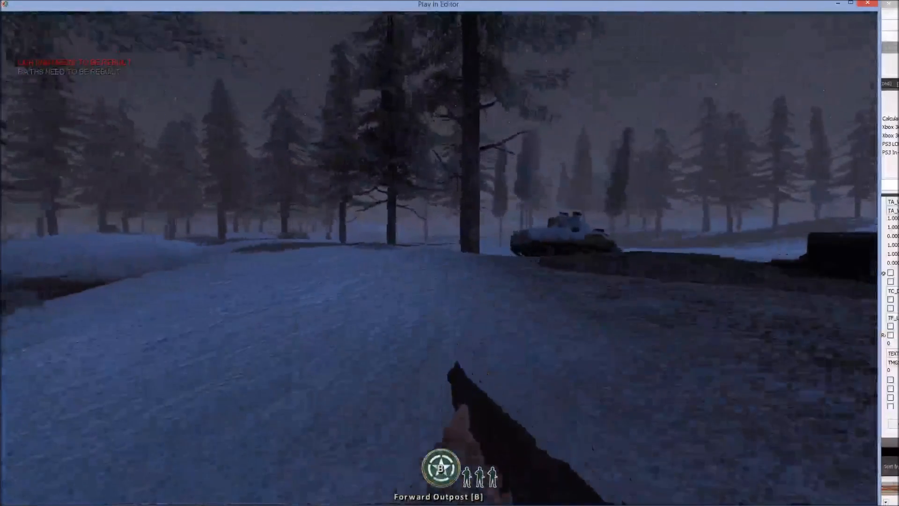
{"action": "key", "text": "m"}
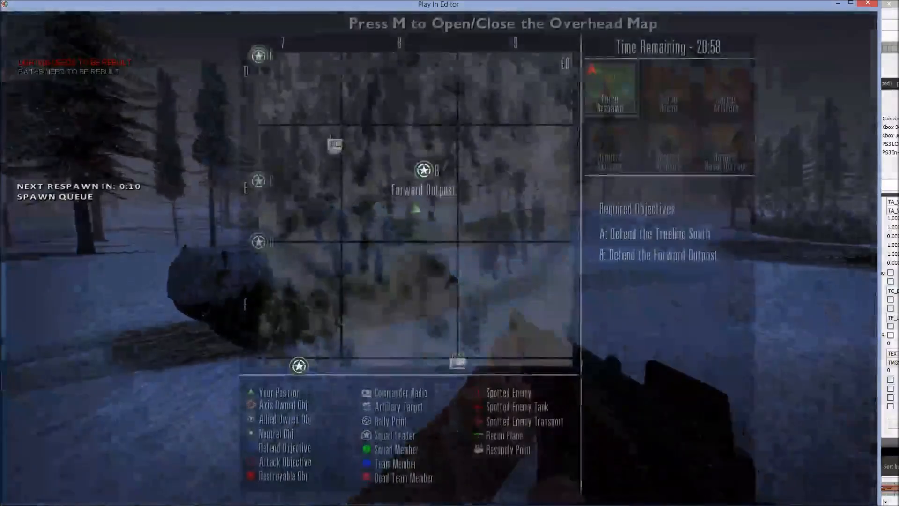
{"action": "key", "text": "m"}
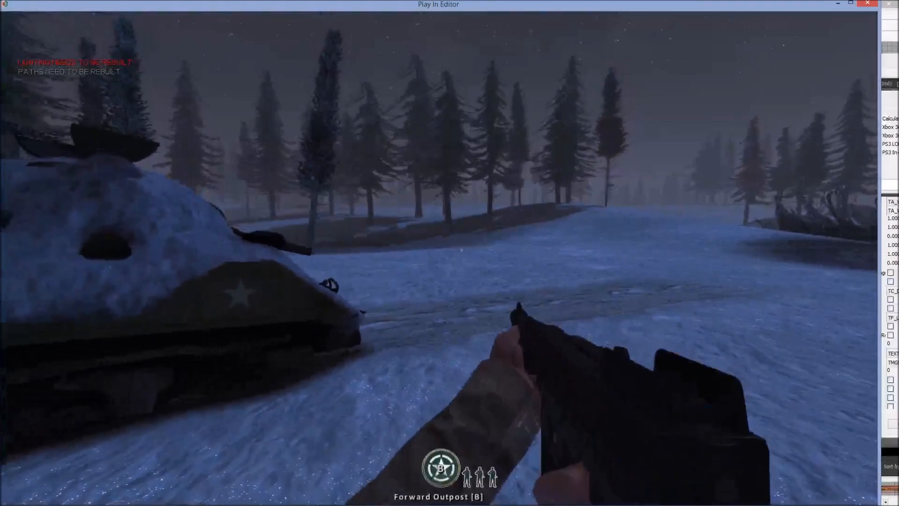
{"action": "key", "text": "m"}
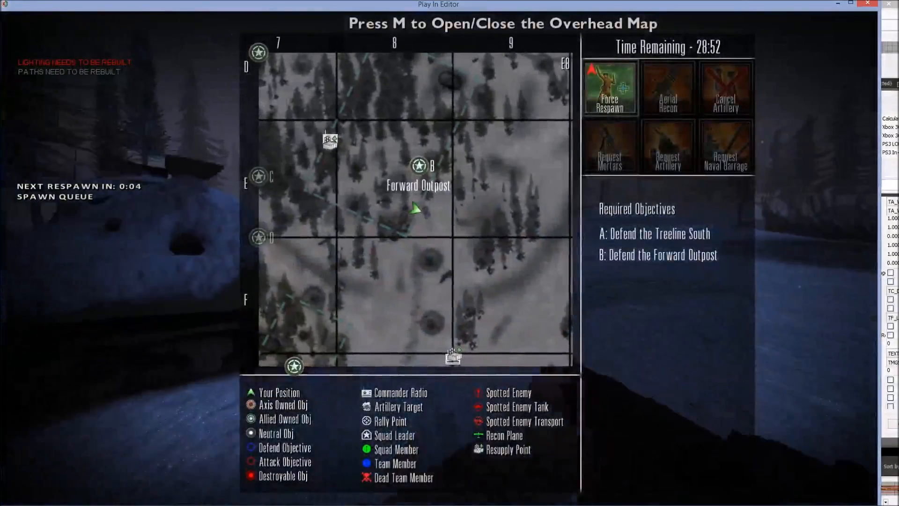
{"action": "key", "text": "m"}
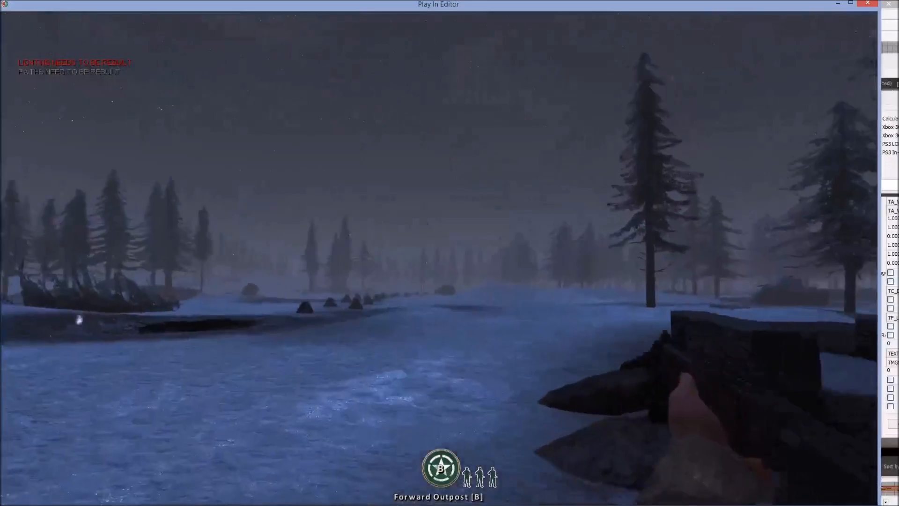
Step: Sprint southwest across the snowfield into Treeline South and check the overhead map on entering objective A
{"action": "key", "text": "shift+w"}
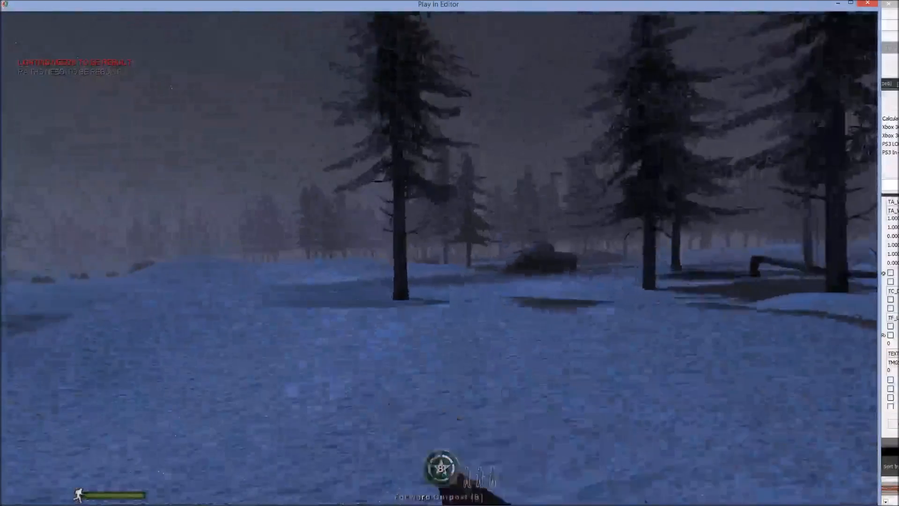
{"action": "key", "text": "shift+w"}
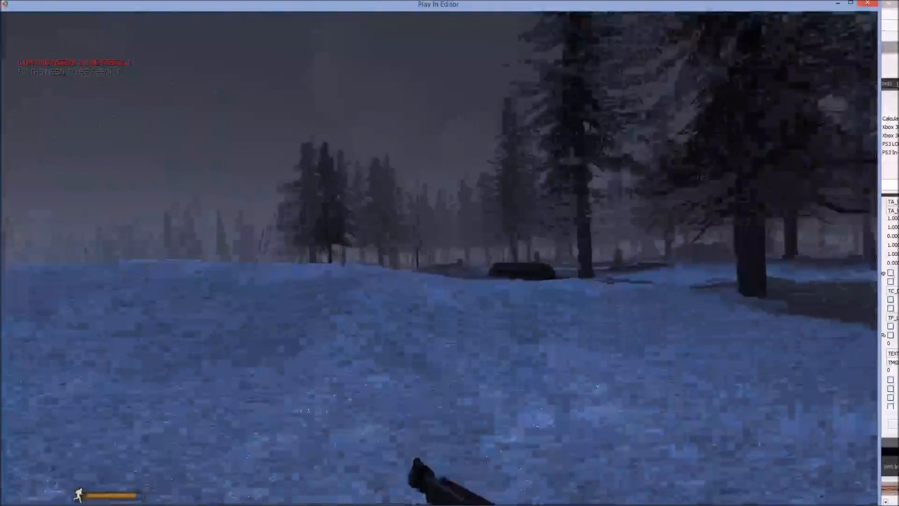
{"action": "key", "text": "shift+w"}
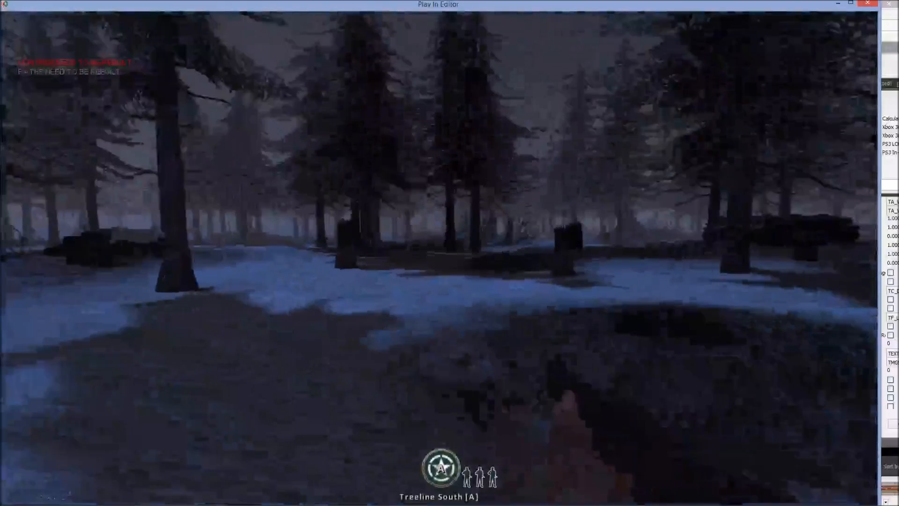
{"action": "key", "text": "m"}
{"action": "key", "text": "m"}
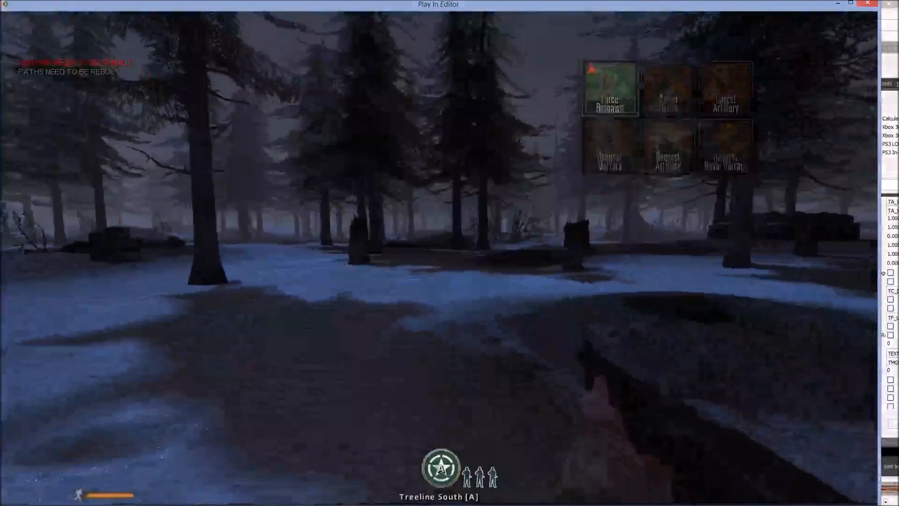
Step: Back out of Treeline South's northern edge and compare the player's position with objective A's dashed outline on the overhead map
{"action": "key", "text": "s"}
{"action": "key", "text": "m"}
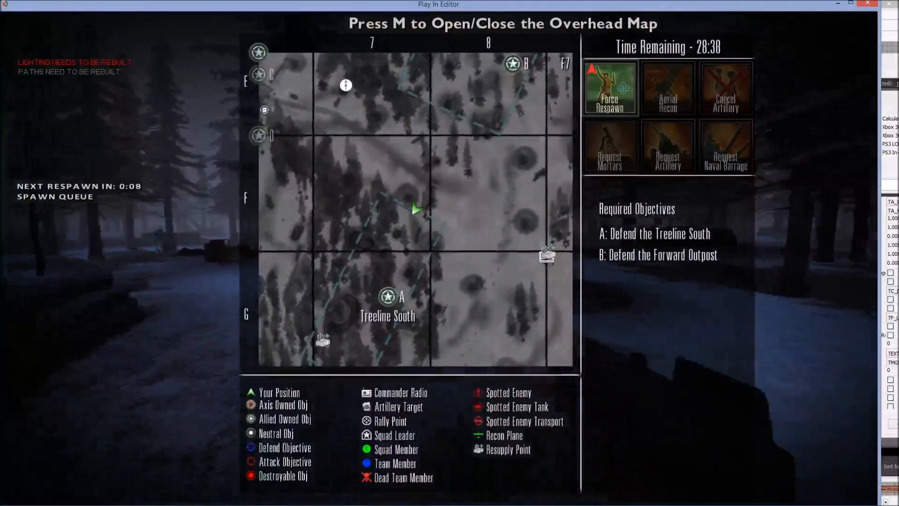
{"action": "key", "text": "m"}
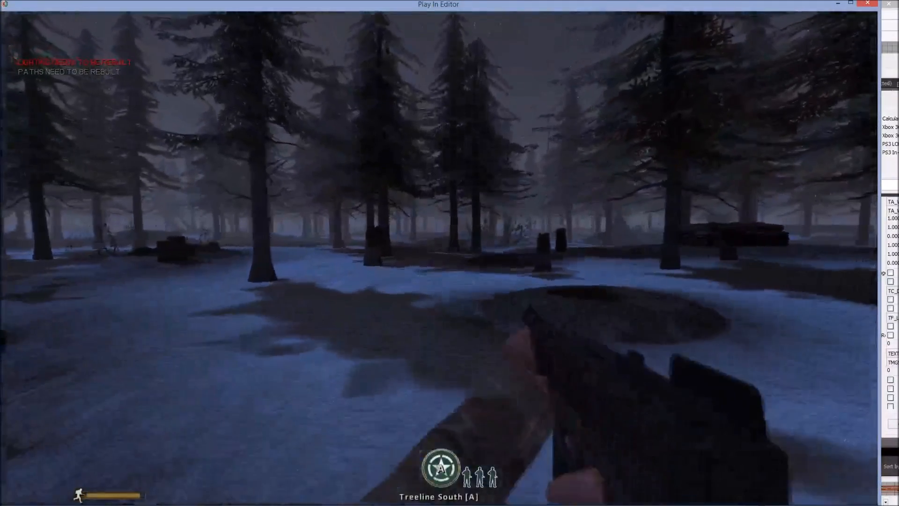
{"action": "key", "text": "m"}
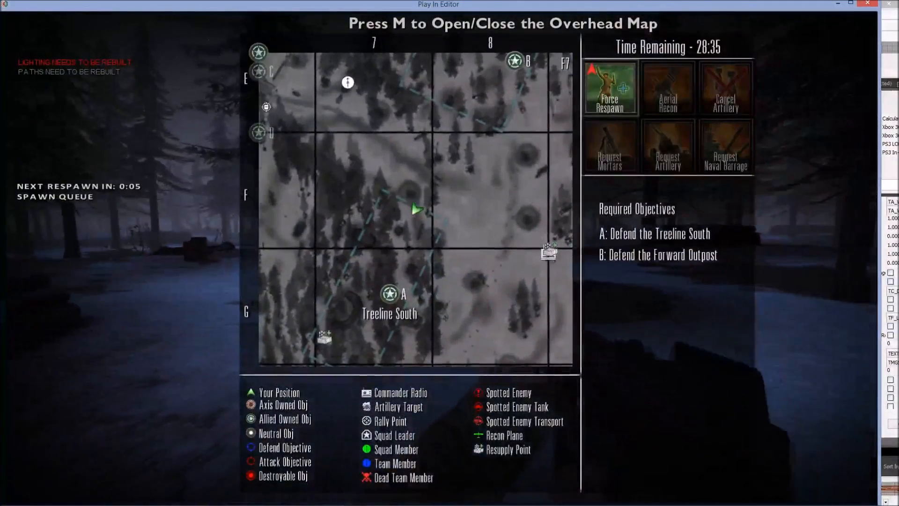
{"action": "key", "text": "m"}
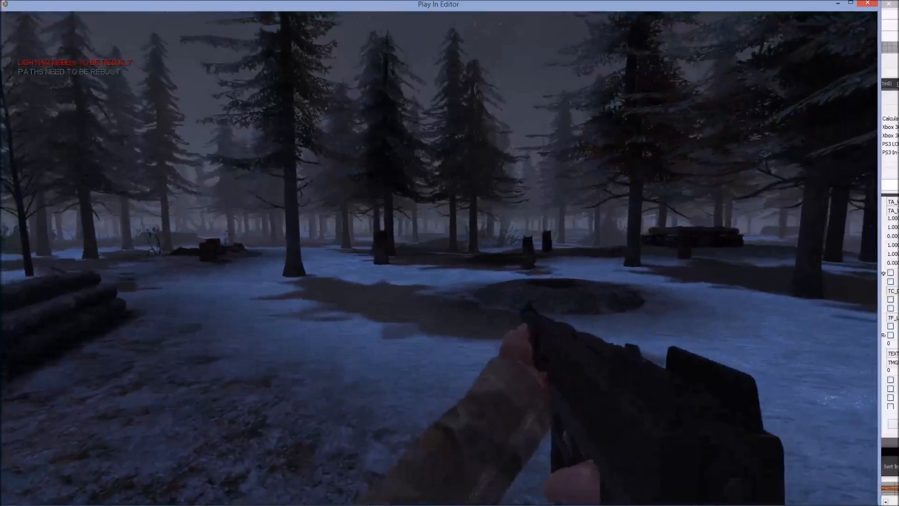
Step: Check objective A's outline around Treeline South's northeastern corner on the overhead map and end the play session
{"action": "key", "text": "a"}
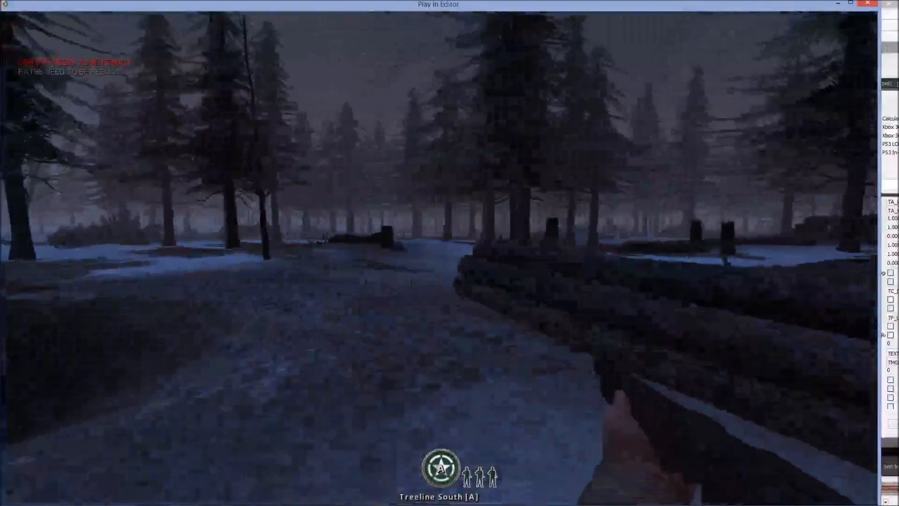
{"action": "key", "text": "m"}
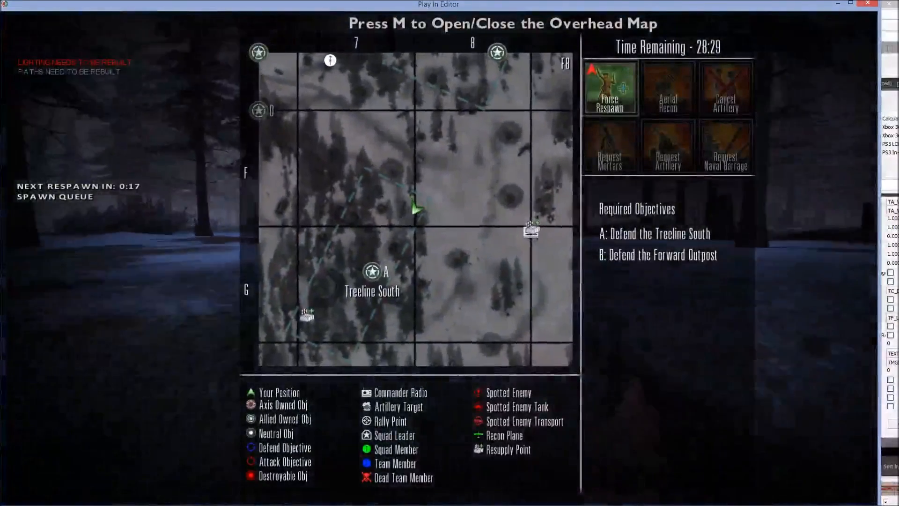
{"action": "key", "text": "m"}
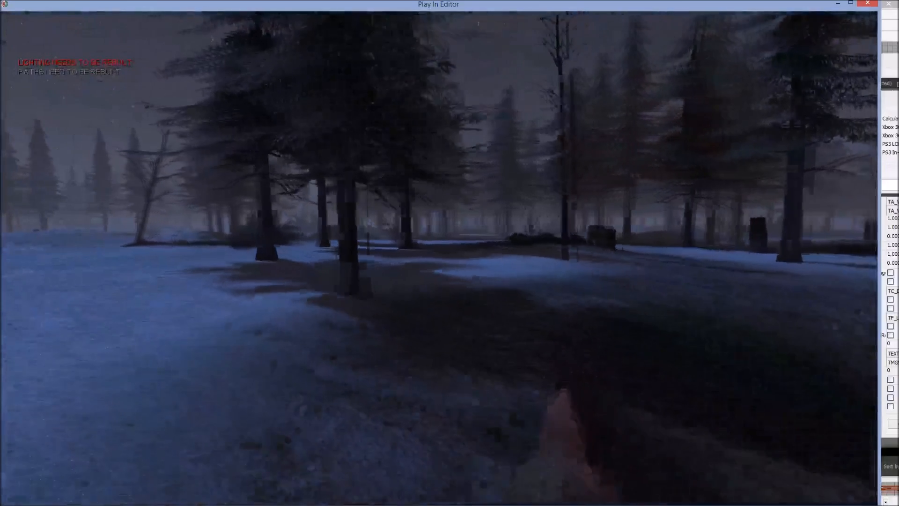
{"action": "key", "text": "m"}
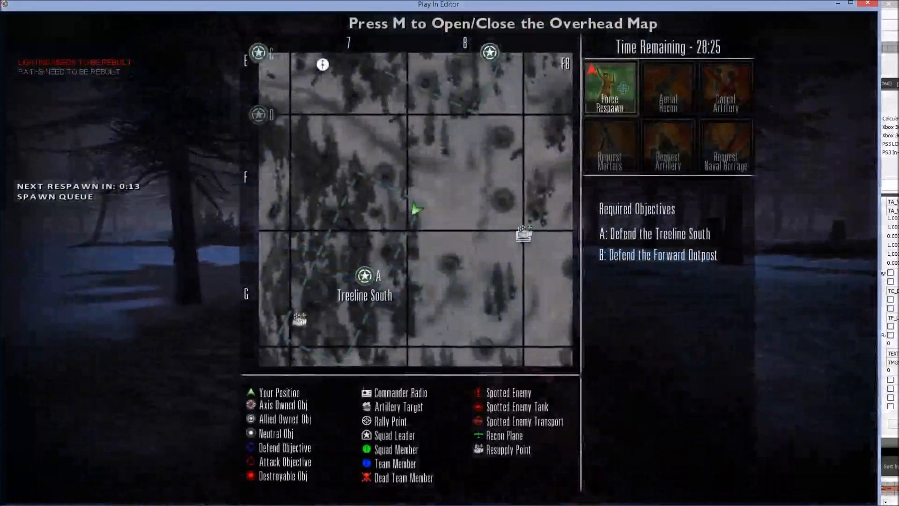
{"action": "key", "text": "m"}
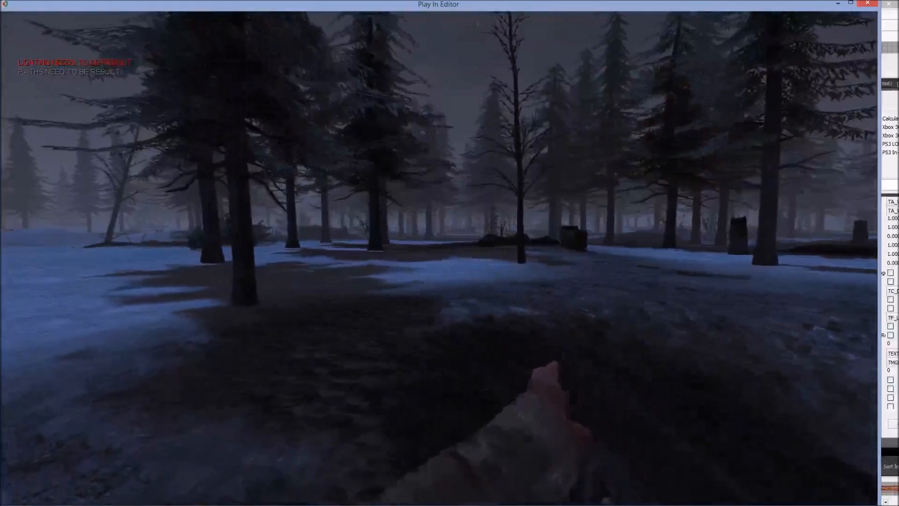
{"action": "key", "text": "m"}
{"action": "key", "text": "m"}
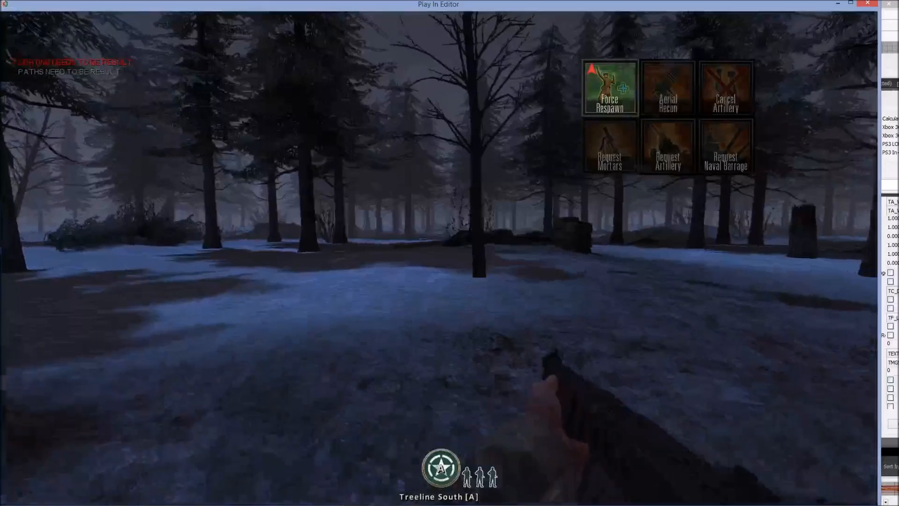
{"action": "key", "text": "Escape"}
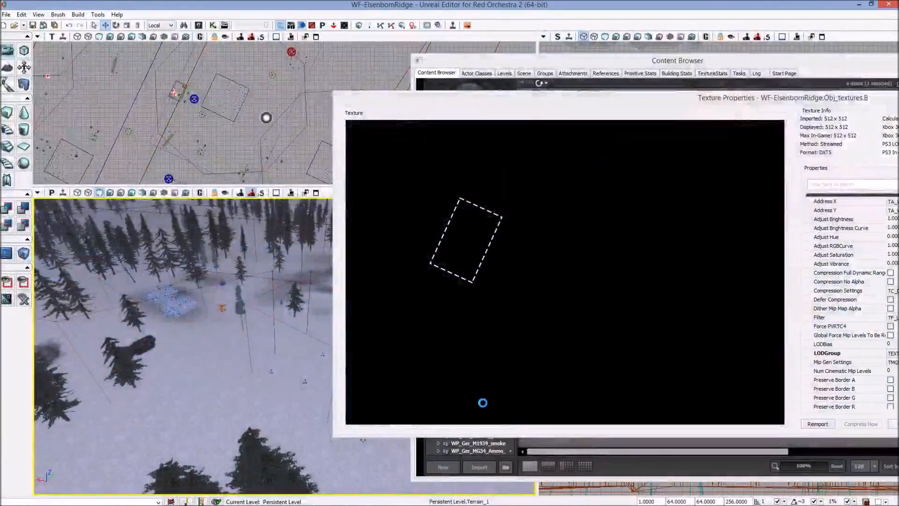